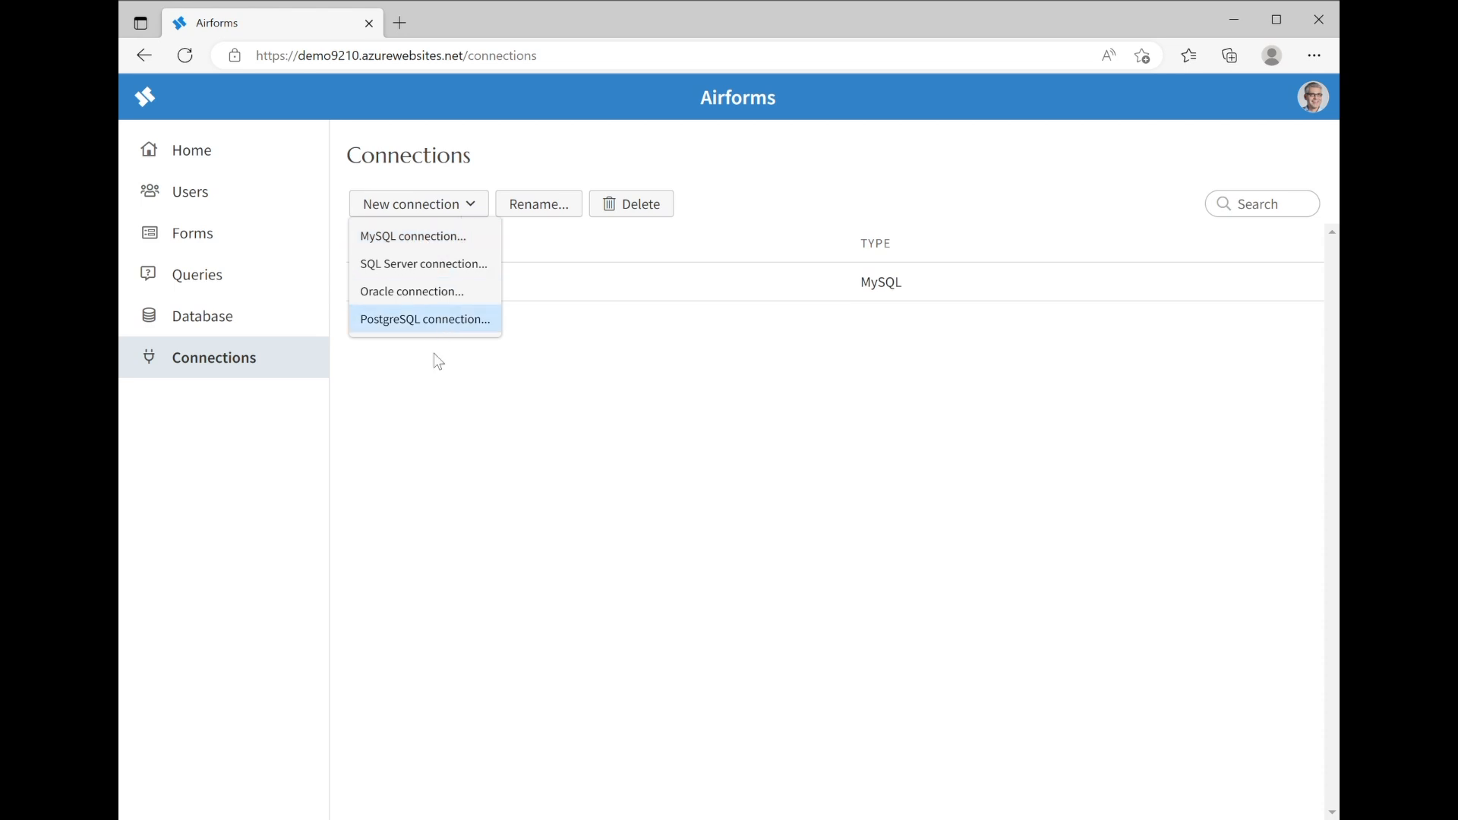
{"action": "left_click", "coordinate": [435, 237]}
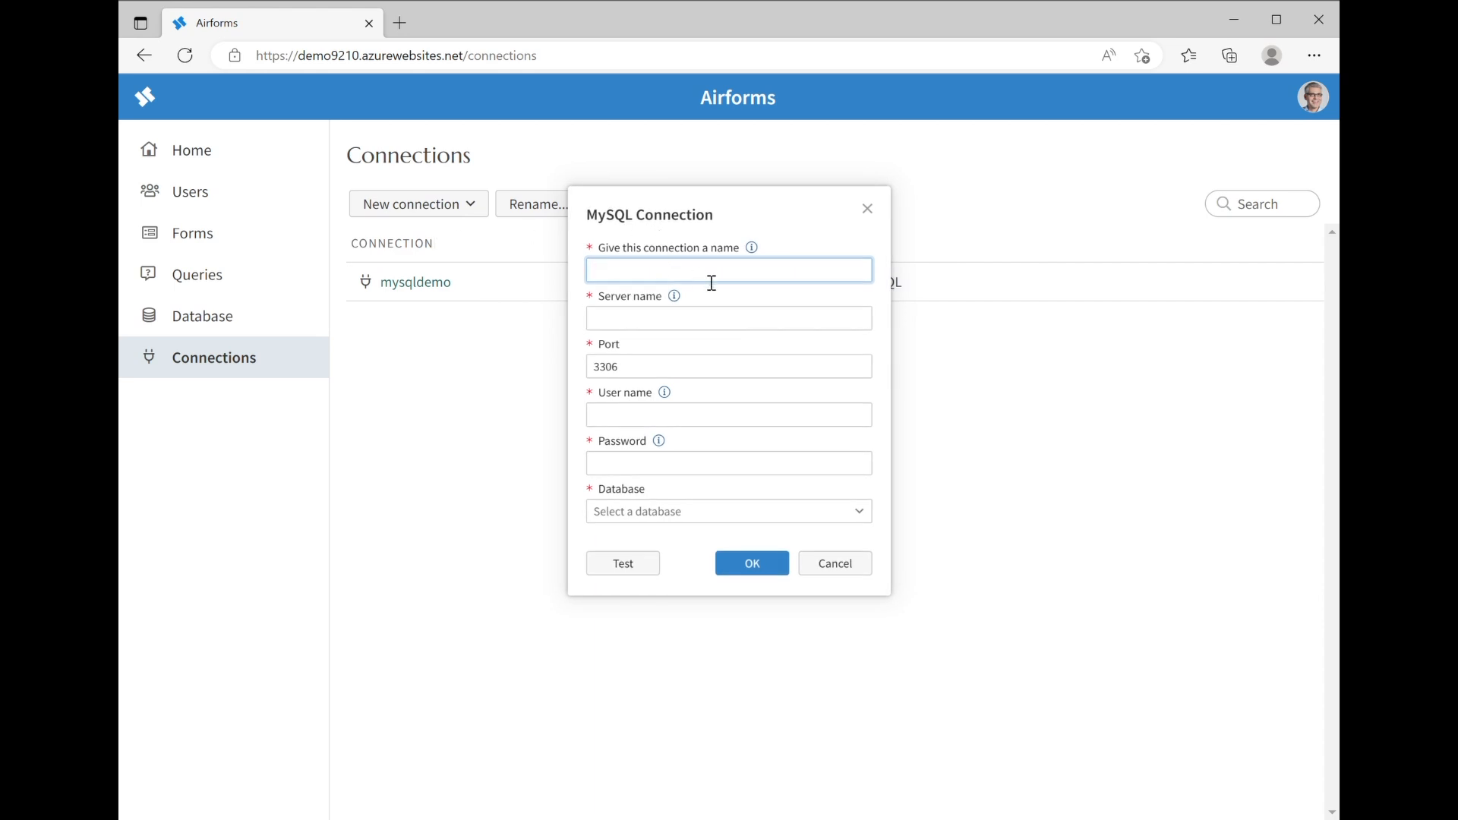
{"action": "left_click", "coordinate": [644, 329]}
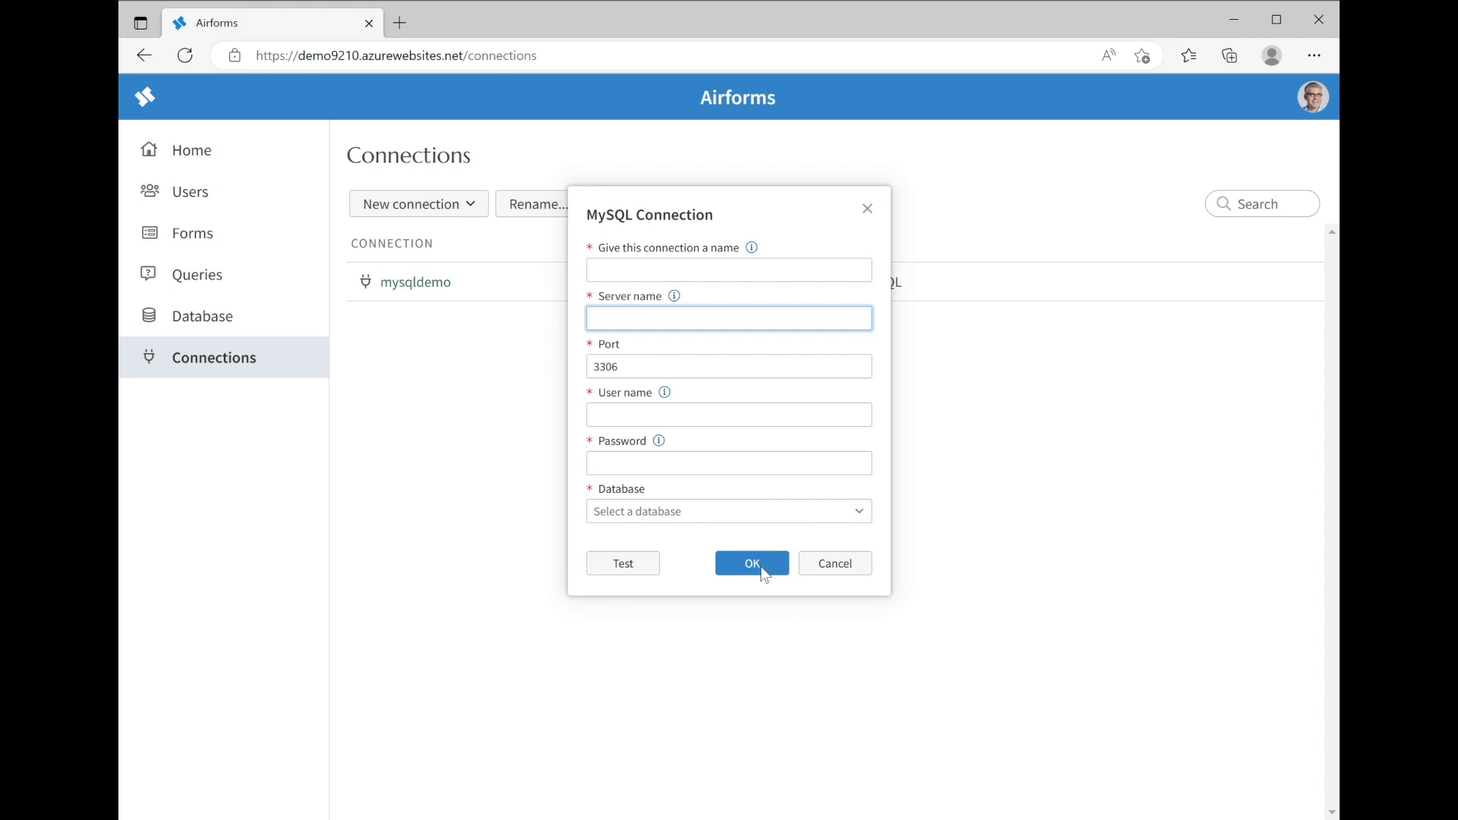
{"action": "left_click", "coordinate": [867, 208]}
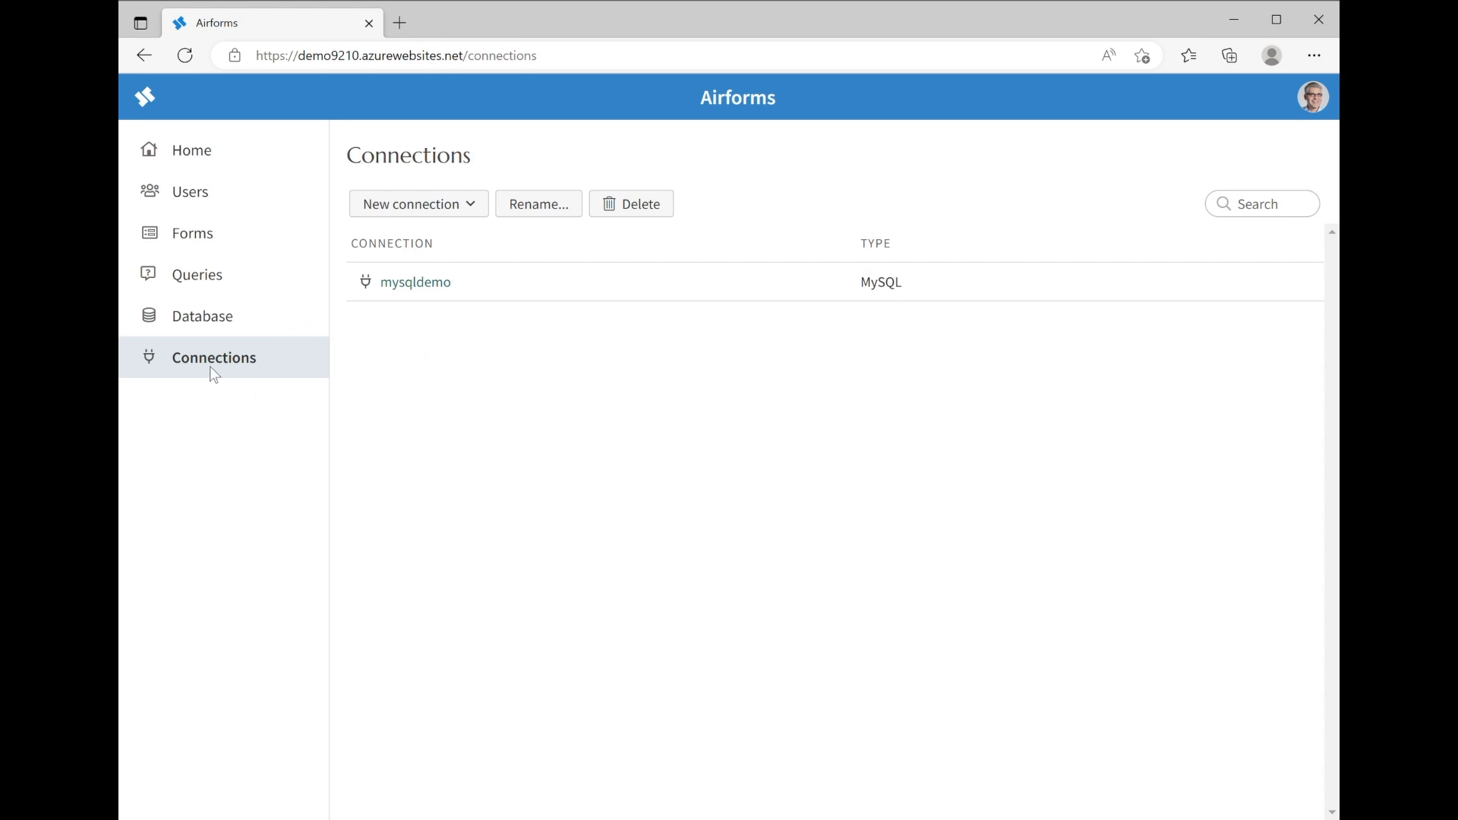
- Start a new Query Builder query named employees that uses the mysqldemo connection
{"action": "left_click", "coordinate": [197, 281]}
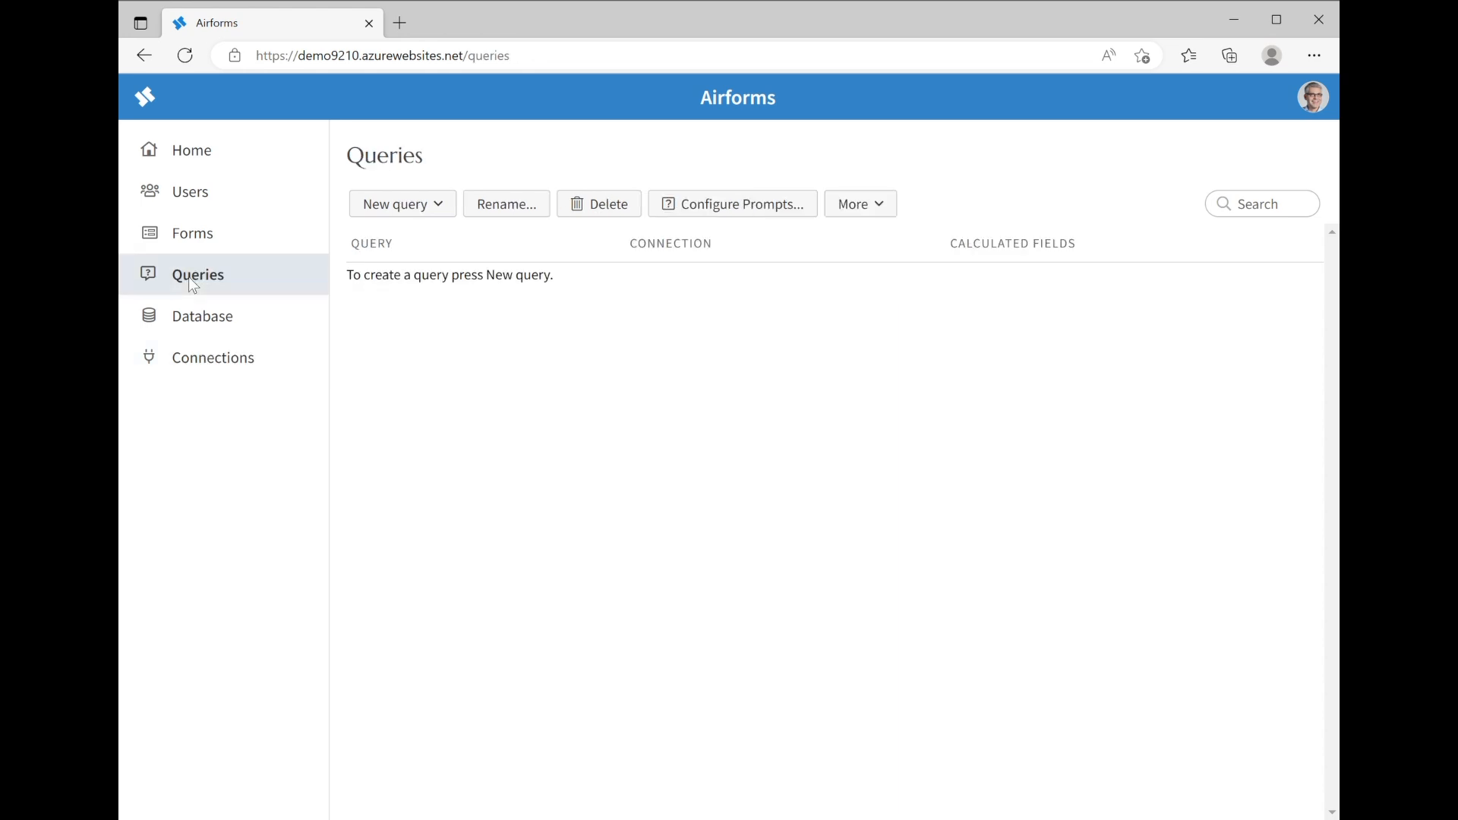
{"action": "left_click", "coordinate": [420, 209]}
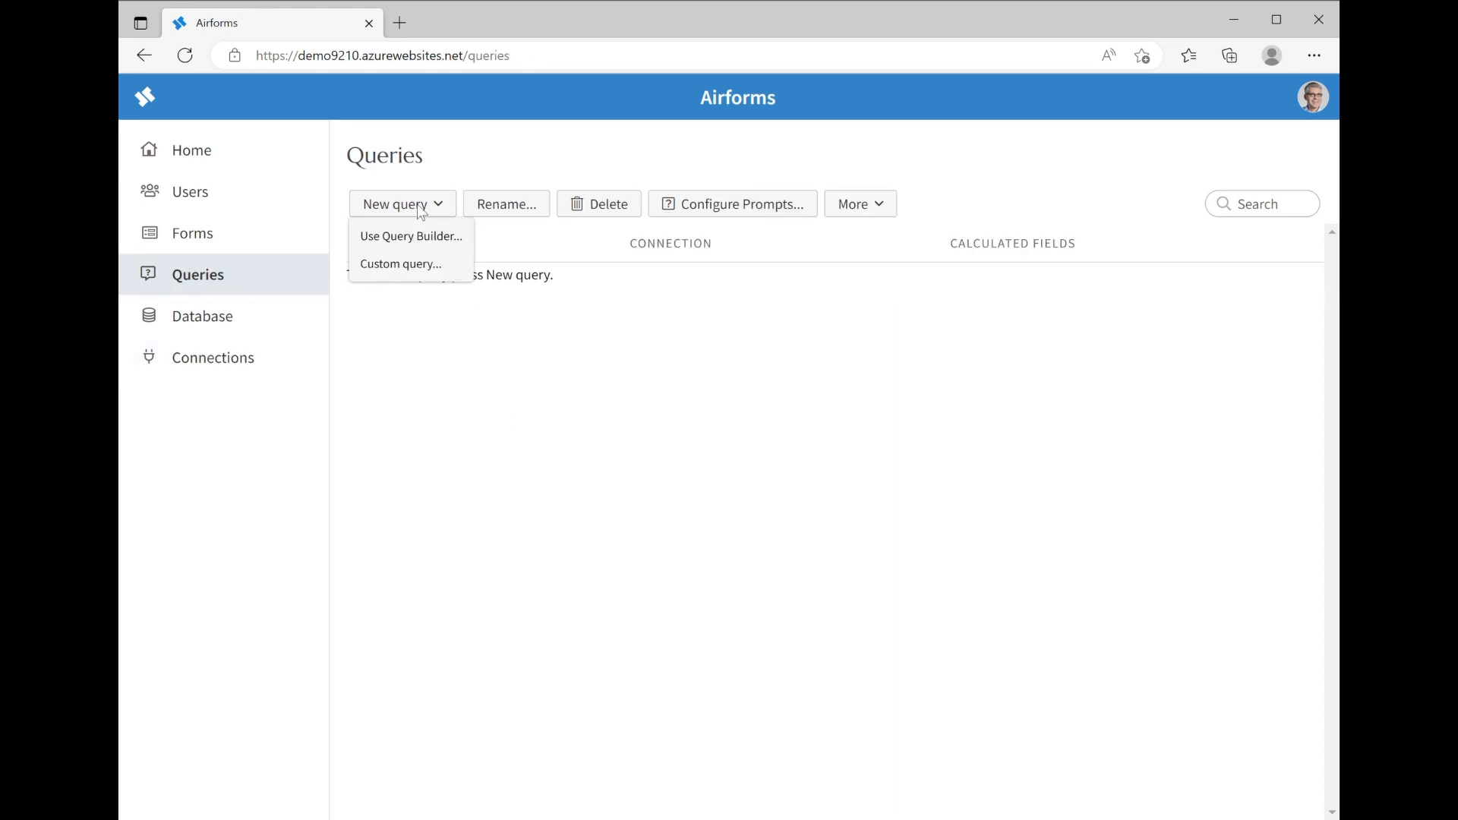
{"action": "left_click", "coordinate": [428, 244]}
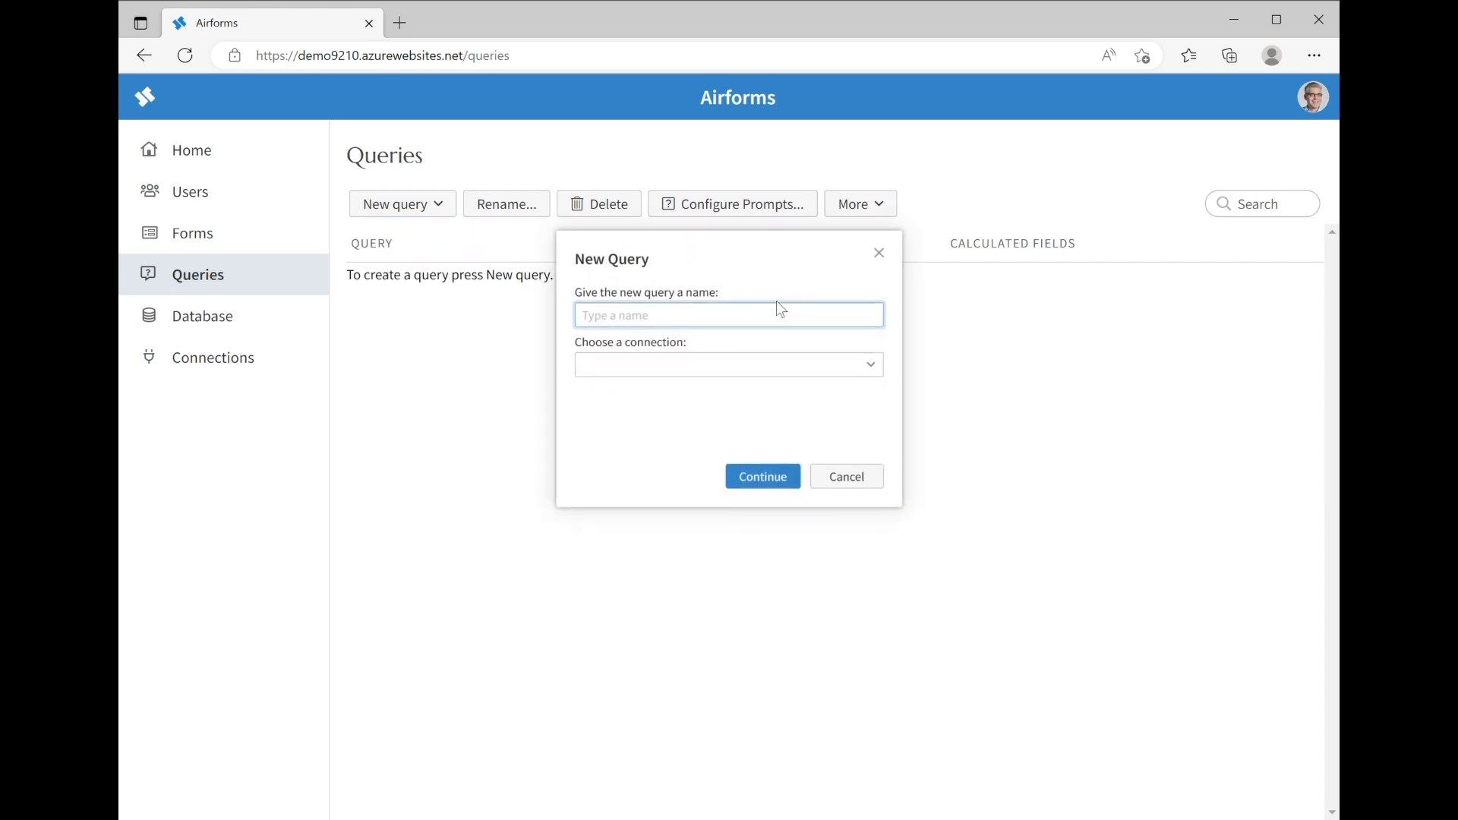
{"action": "type", "text": "employees"}
{"action": "left_click", "coordinate": [872, 366]}
{"action": "left_click", "coordinate": [731, 401]}
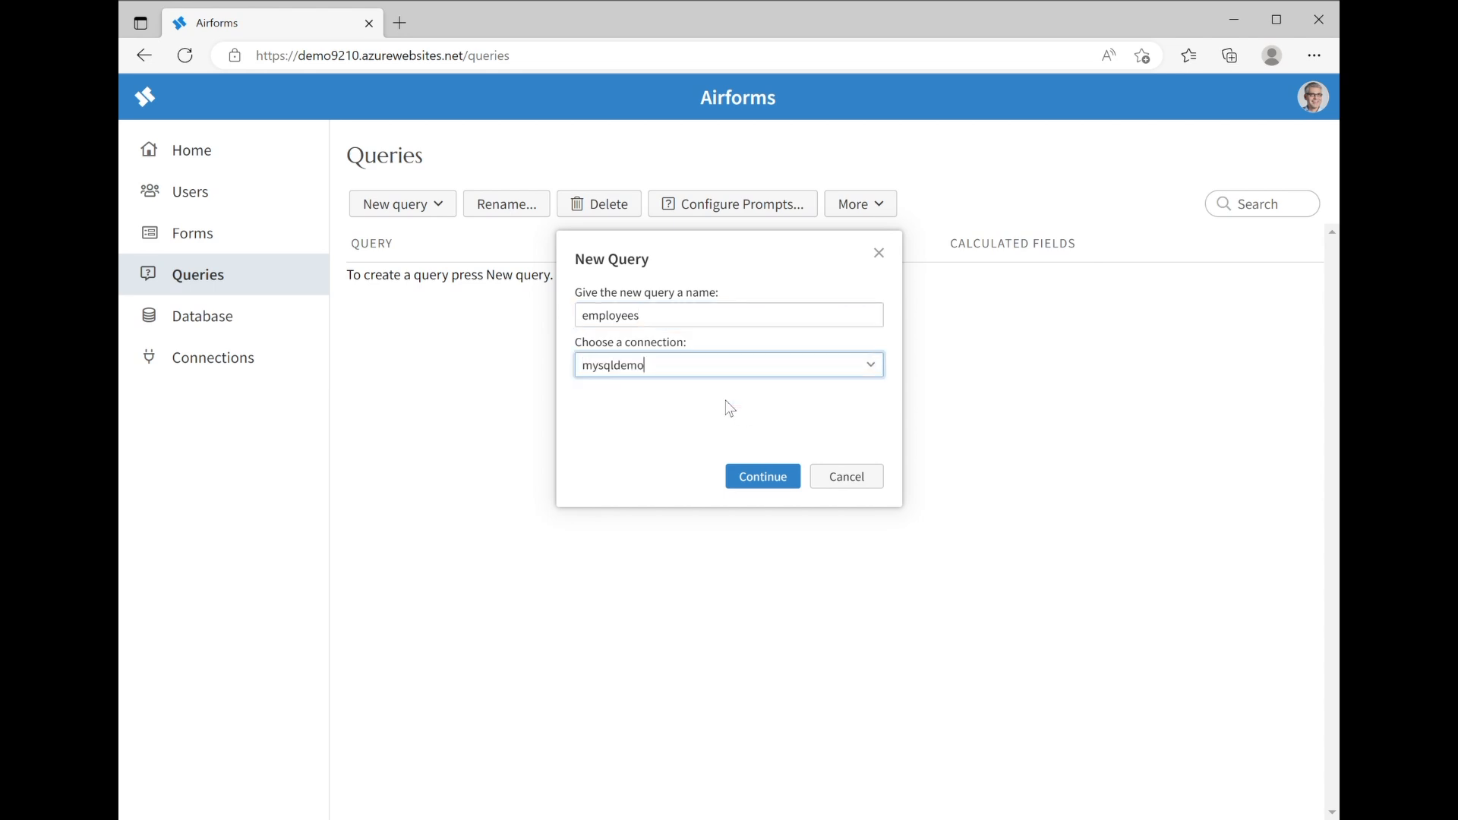
{"action": "left_click", "coordinate": [764, 482]}
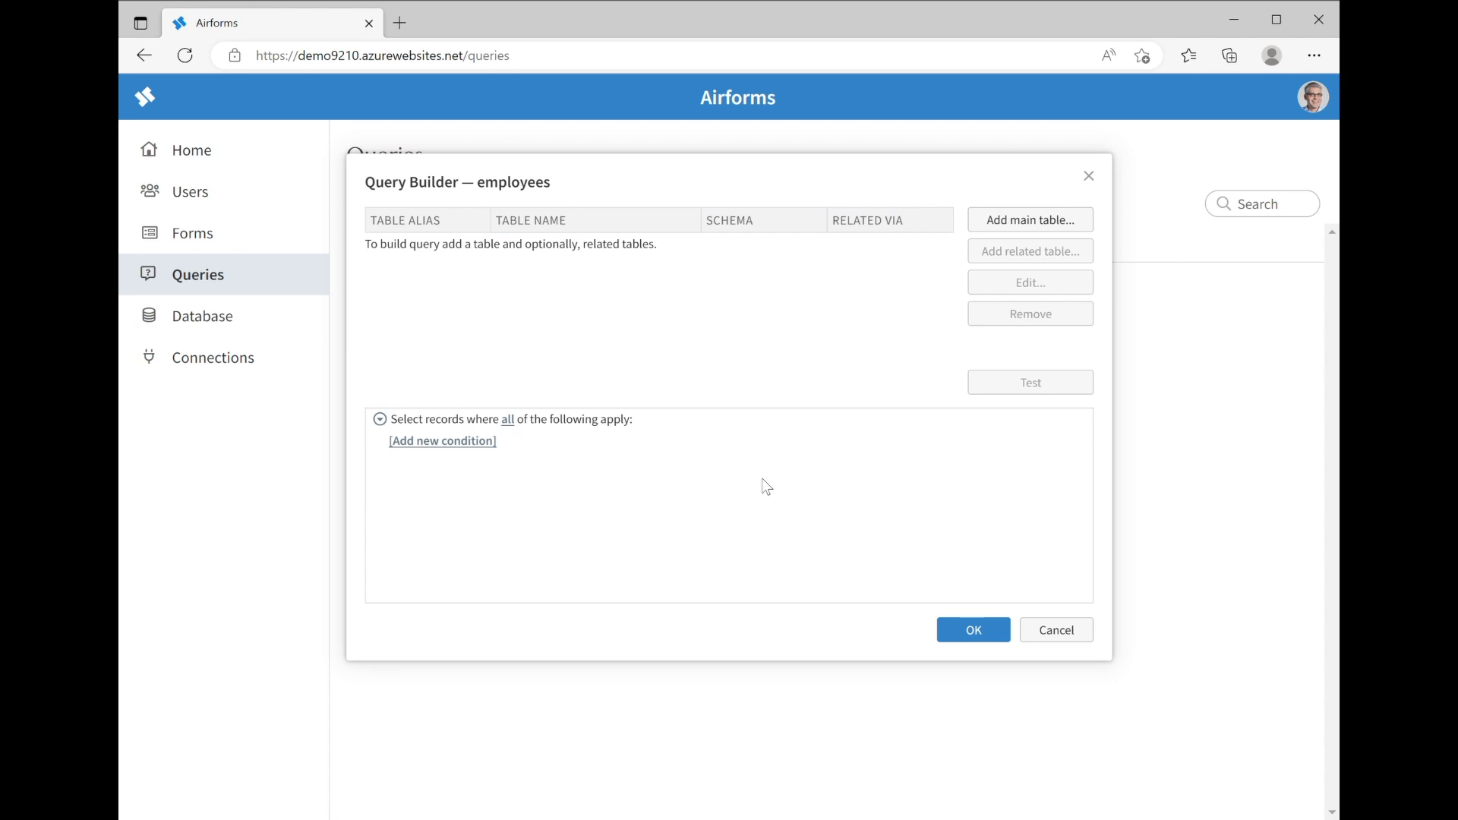
- Add the employee table as the query's main table with all of its columns included
{"action": "left_click", "coordinate": [1021, 225]}
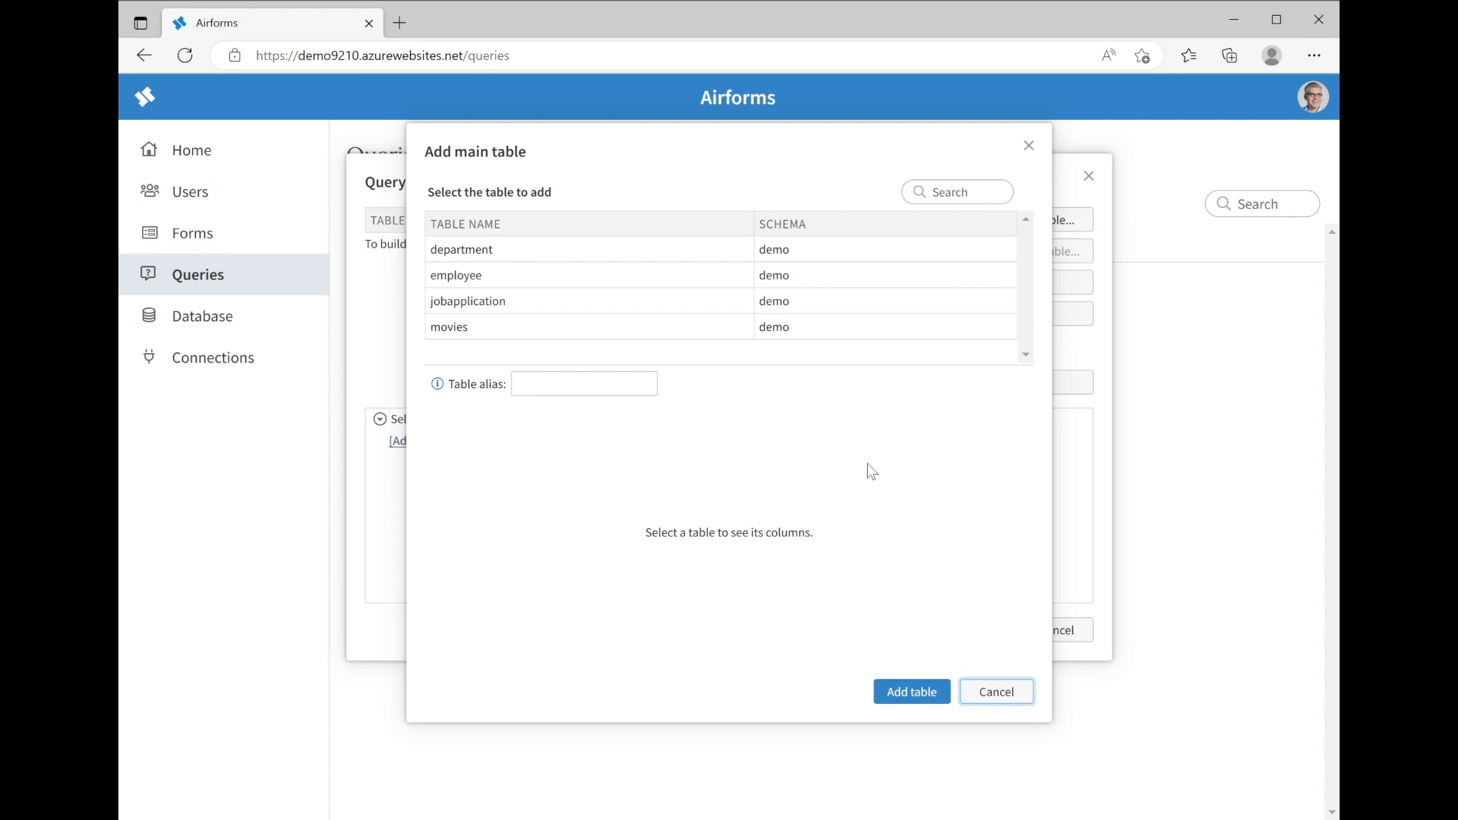
{"action": "left_click", "coordinate": [489, 276]}
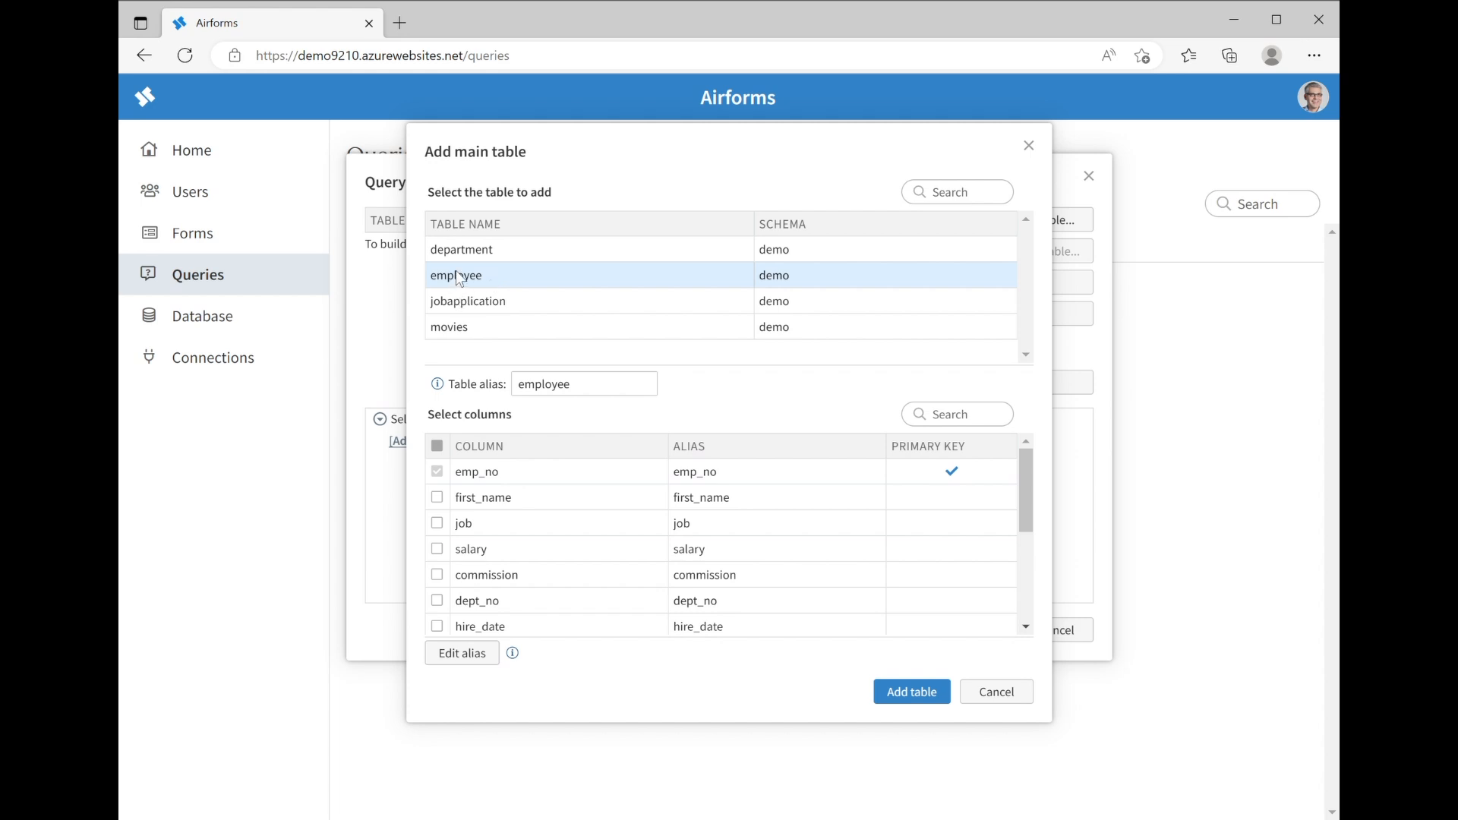
{"action": "left_click", "coordinate": [439, 450]}
{"action": "scroll", "coordinate": [655, 612], "scroll_direction": "down", "scroll_amount": 5}
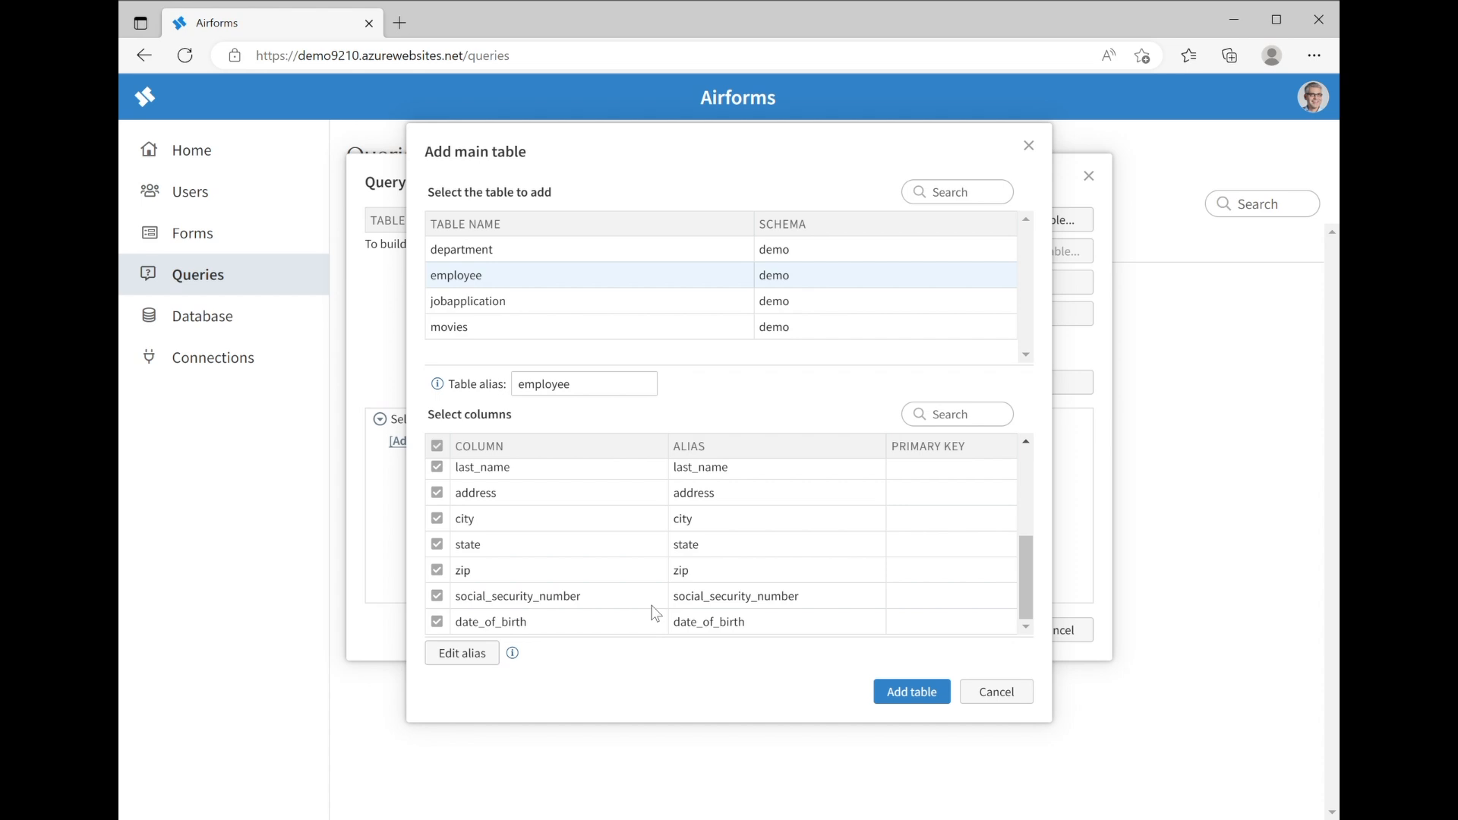
{"action": "scroll", "coordinate": [655, 612], "scroll_direction": "up", "scroll_amount": 5}
{"action": "left_click", "coordinate": [911, 692]}
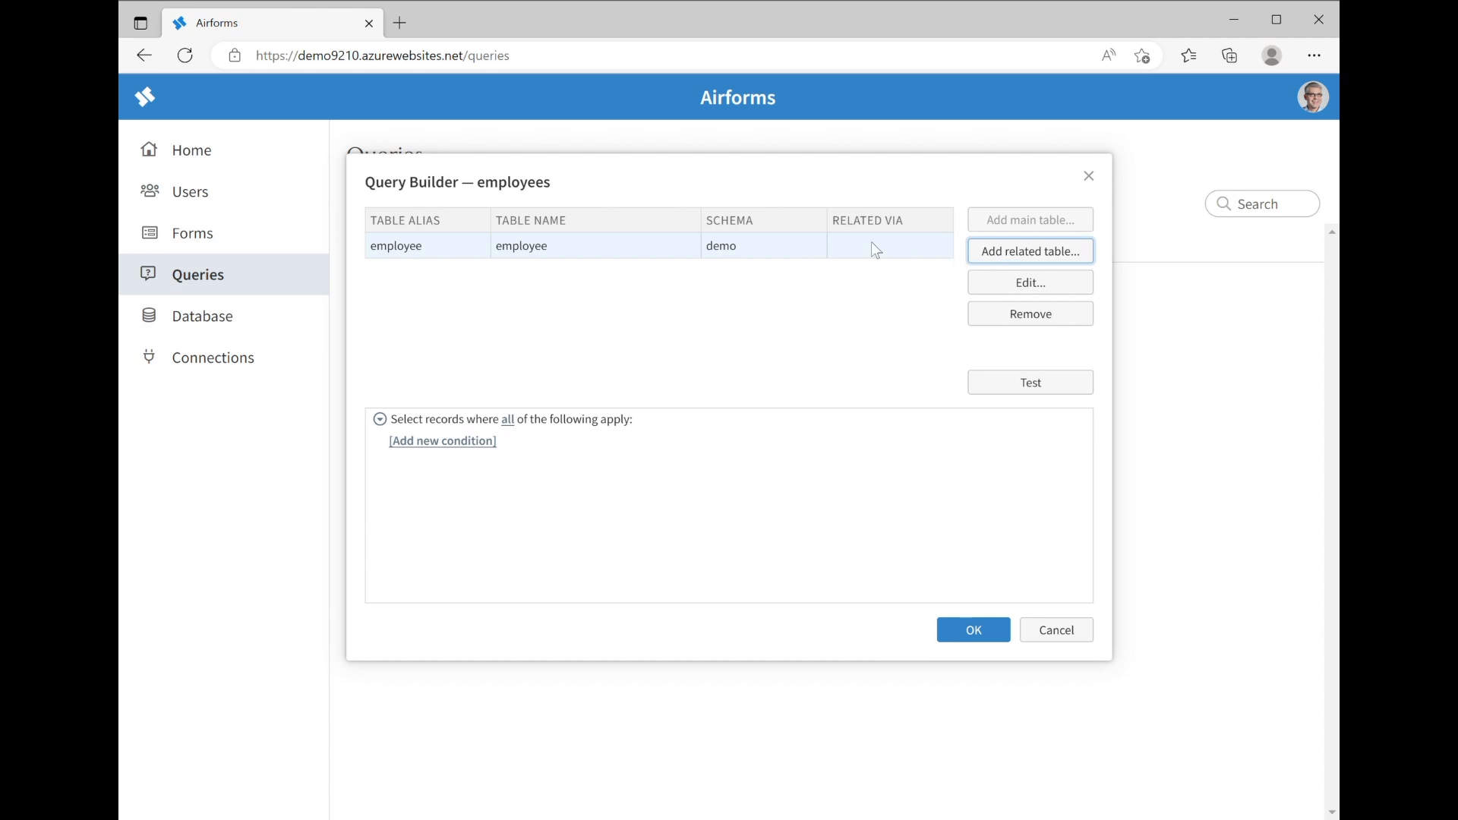
- Add the related department table to the query with its department_name and location columns
{"action": "left_click", "coordinate": [1010, 255]}
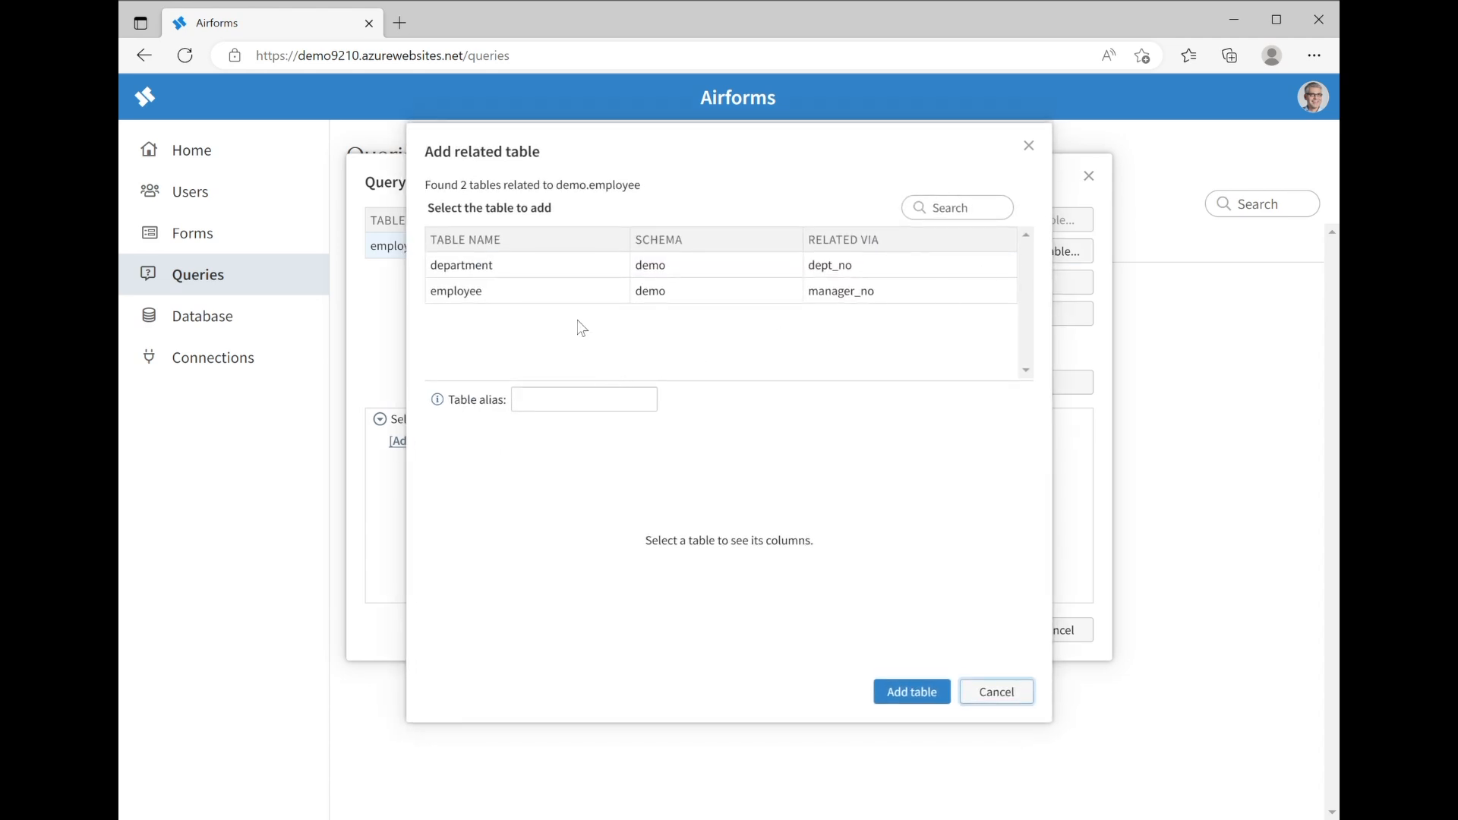
{"action": "left_click", "coordinate": [463, 266]}
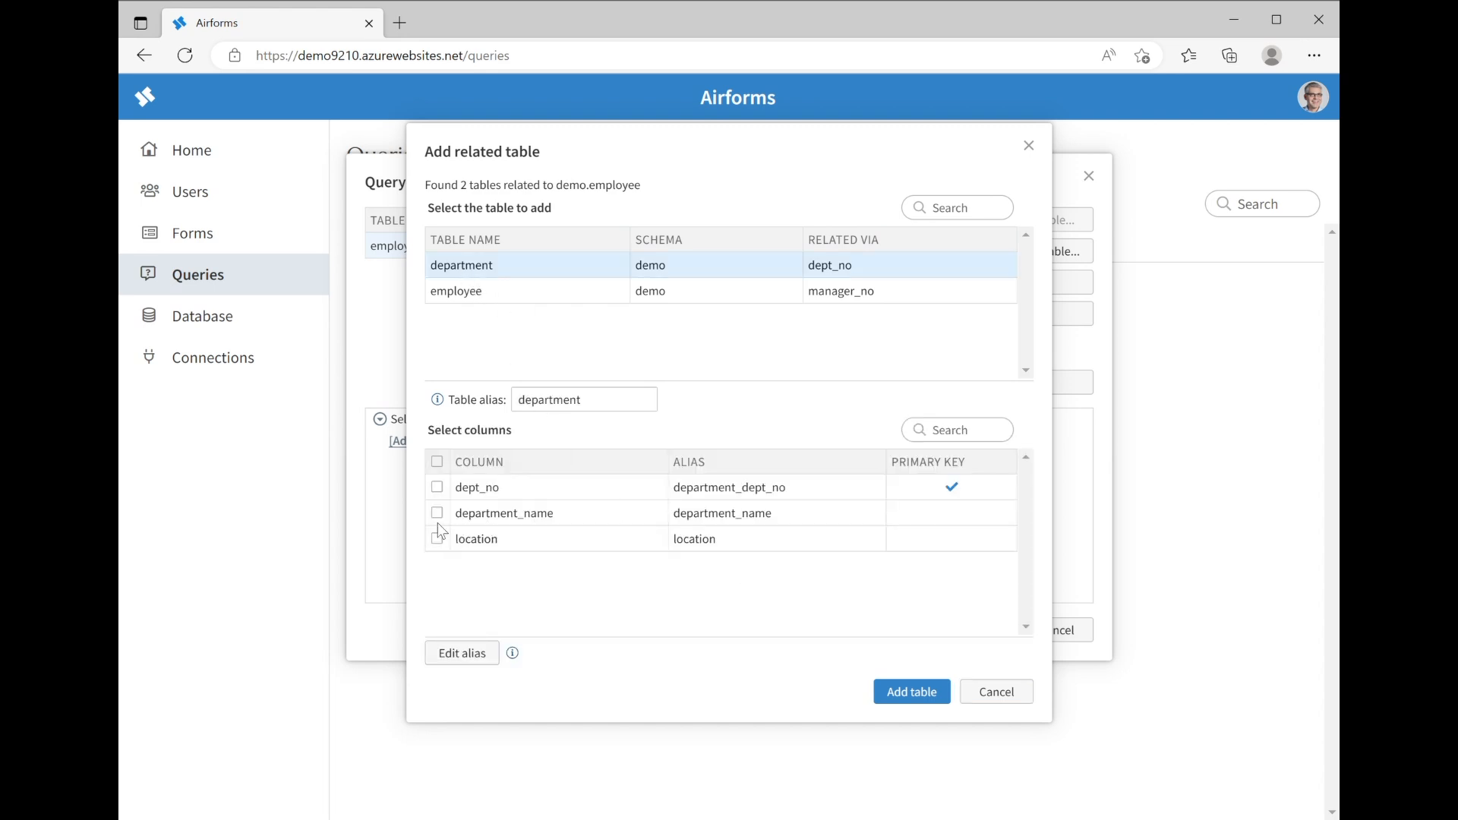
{"action": "left_click", "coordinate": [437, 513]}
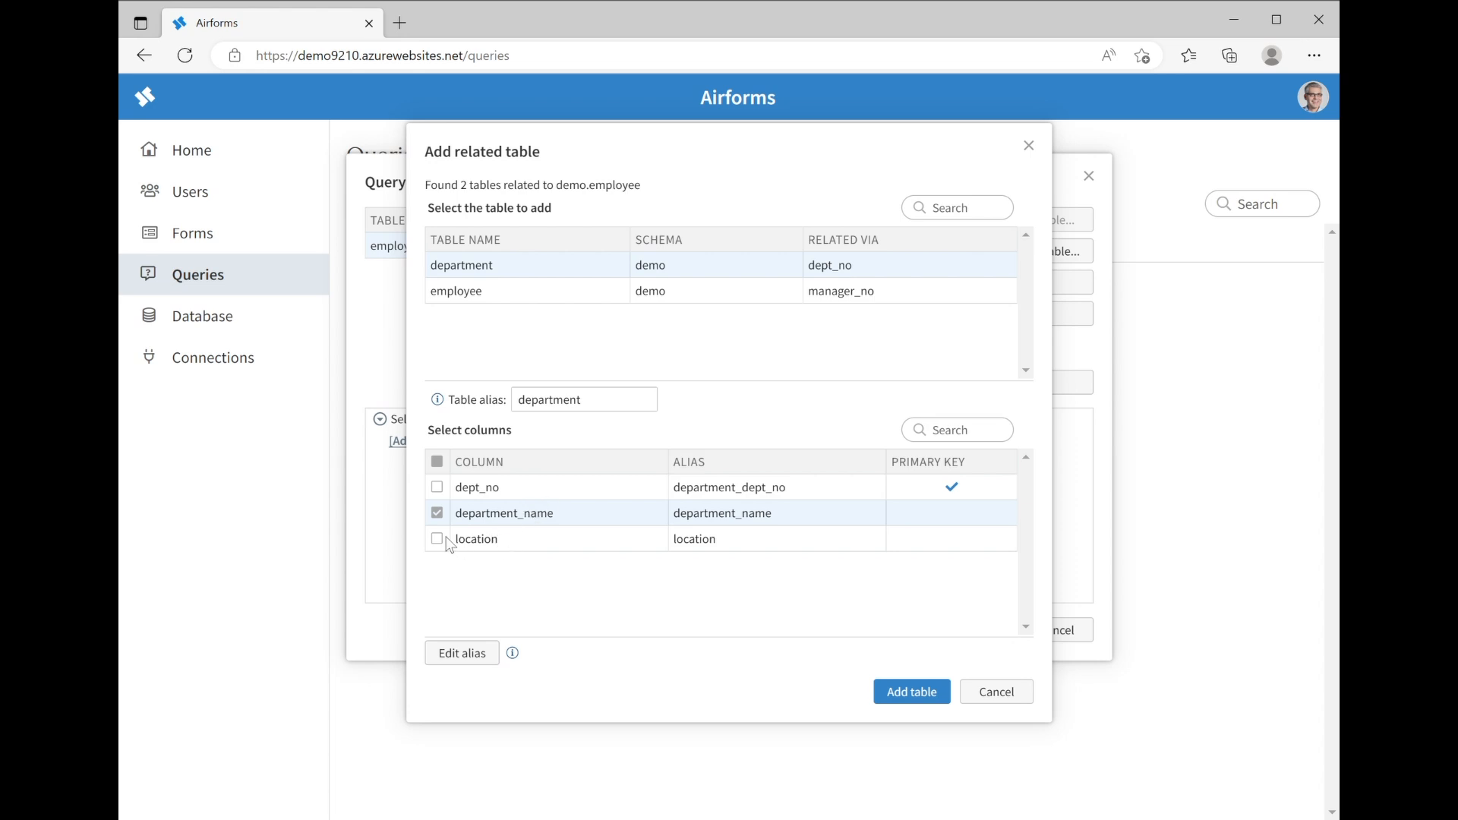
{"action": "left_click", "coordinate": [438, 544]}
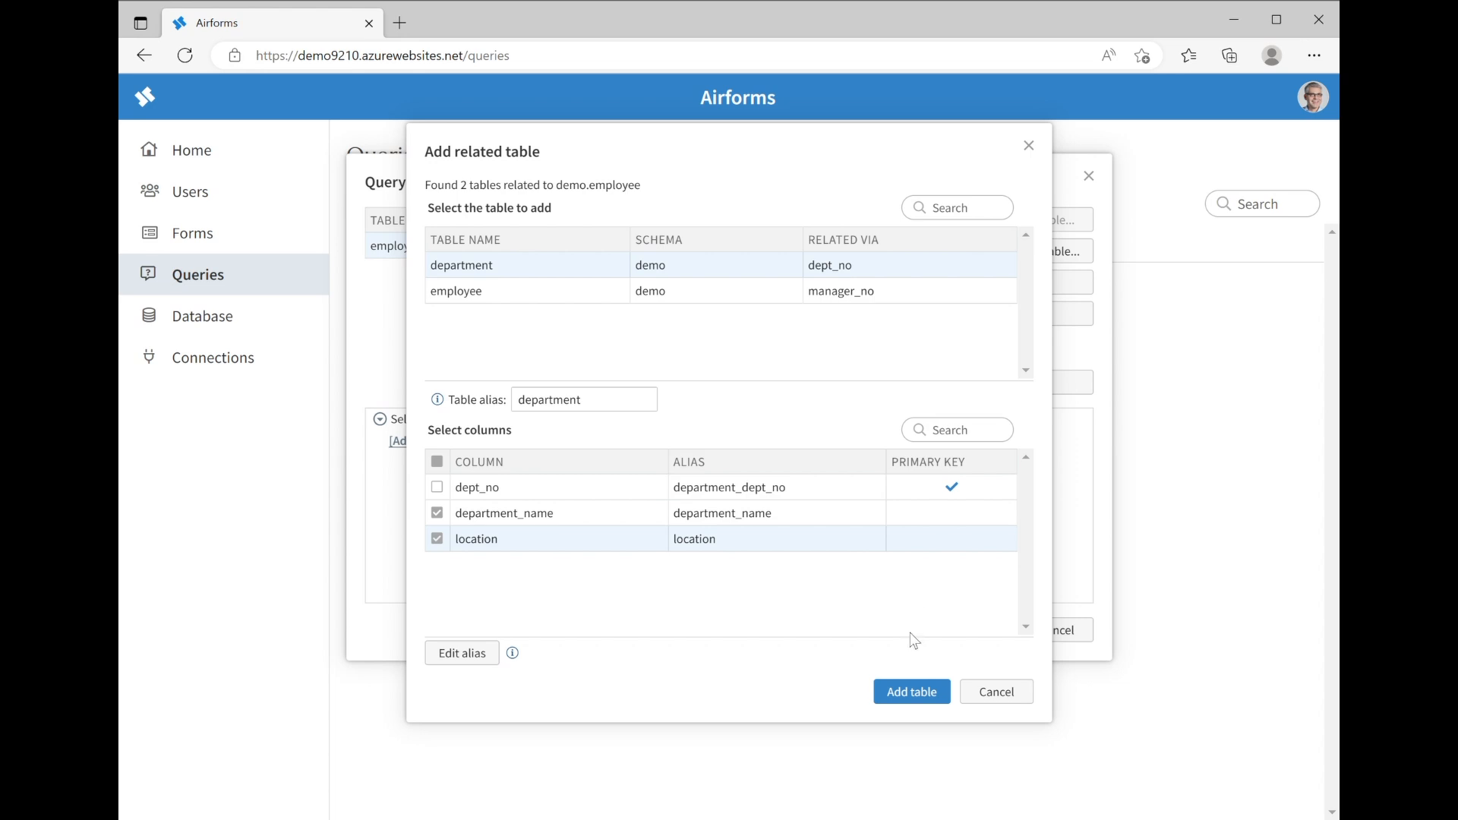
{"action": "left_click", "coordinate": [913, 692]}
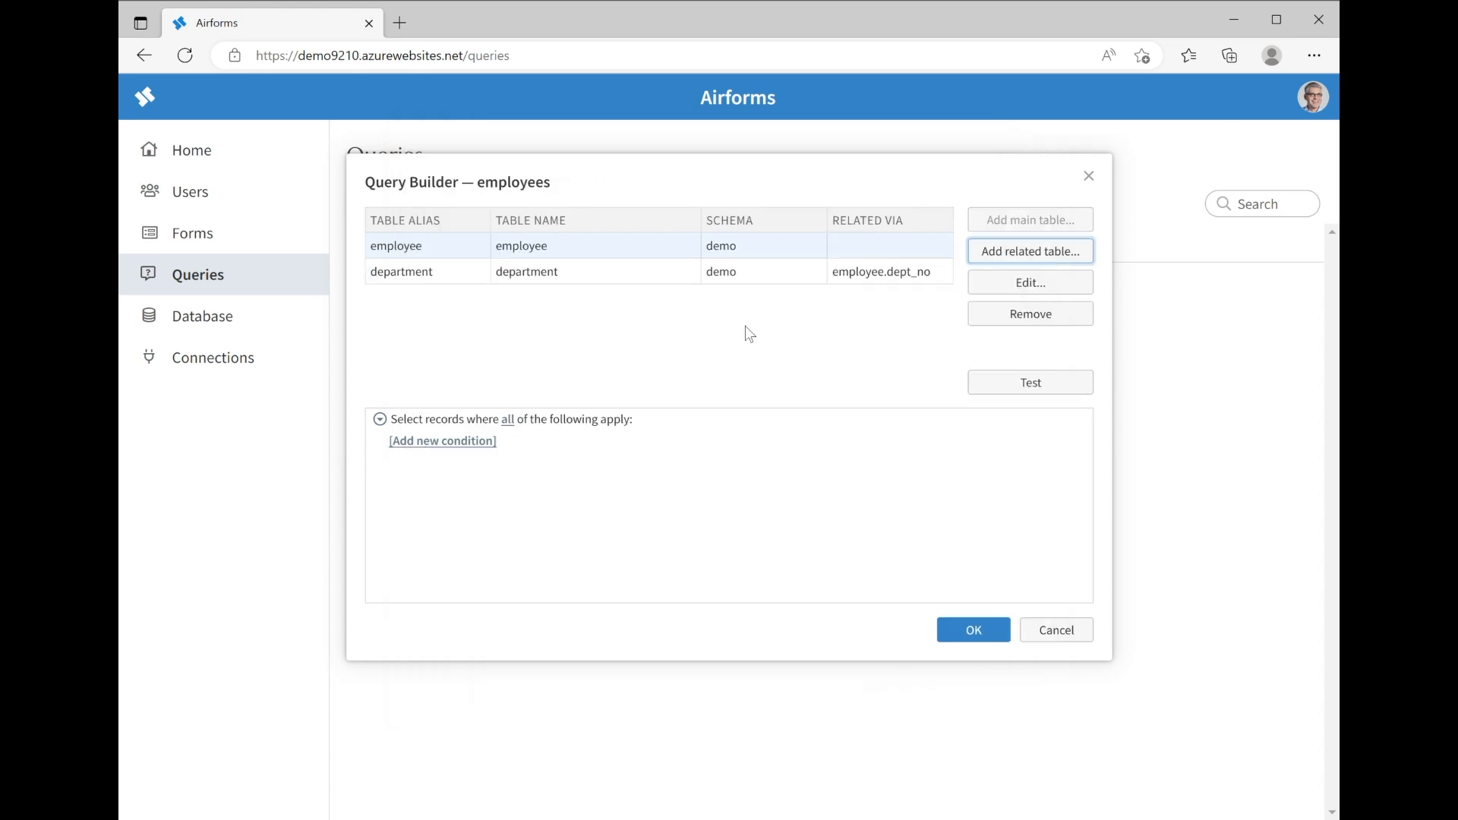
- Add the employee table related via manager_no under the alias manager, including its first_name and last_name columns
{"action": "left_click", "coordinate": [991, 256]}
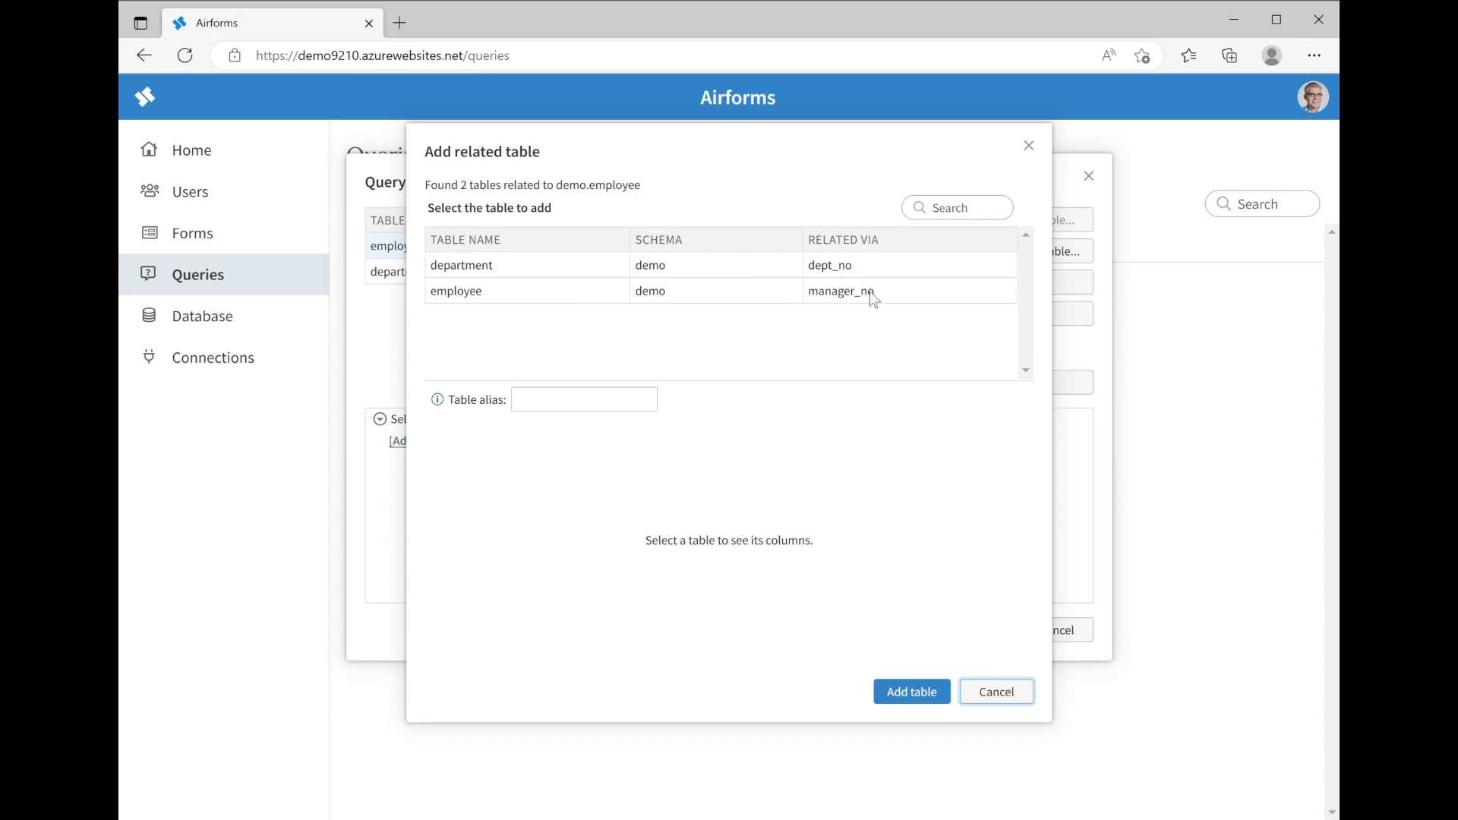
{"action": "left_click", "coordinate": [455, 298]}
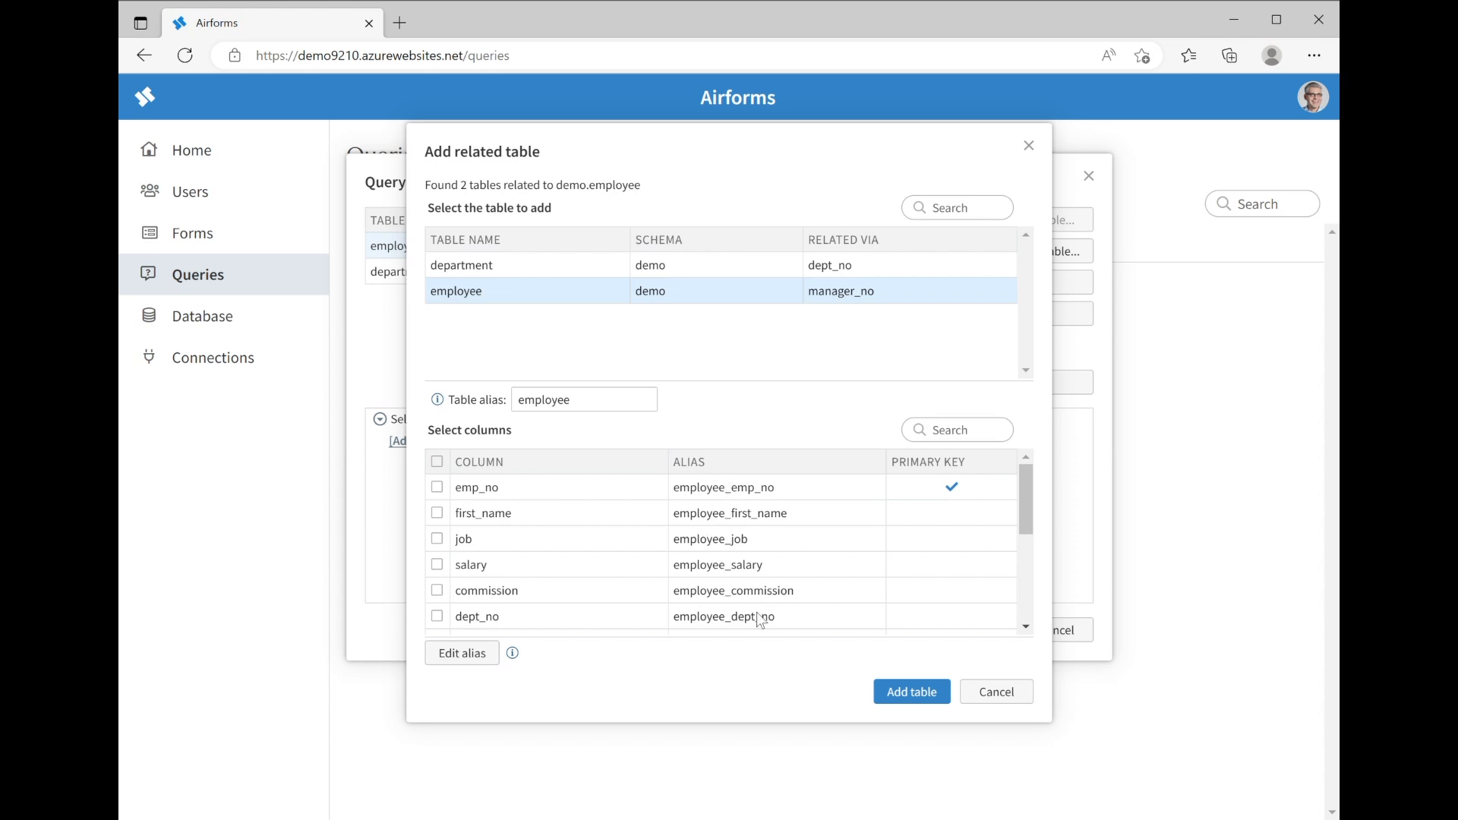
{"action": "double_click", "coordinate": [591, 404]}
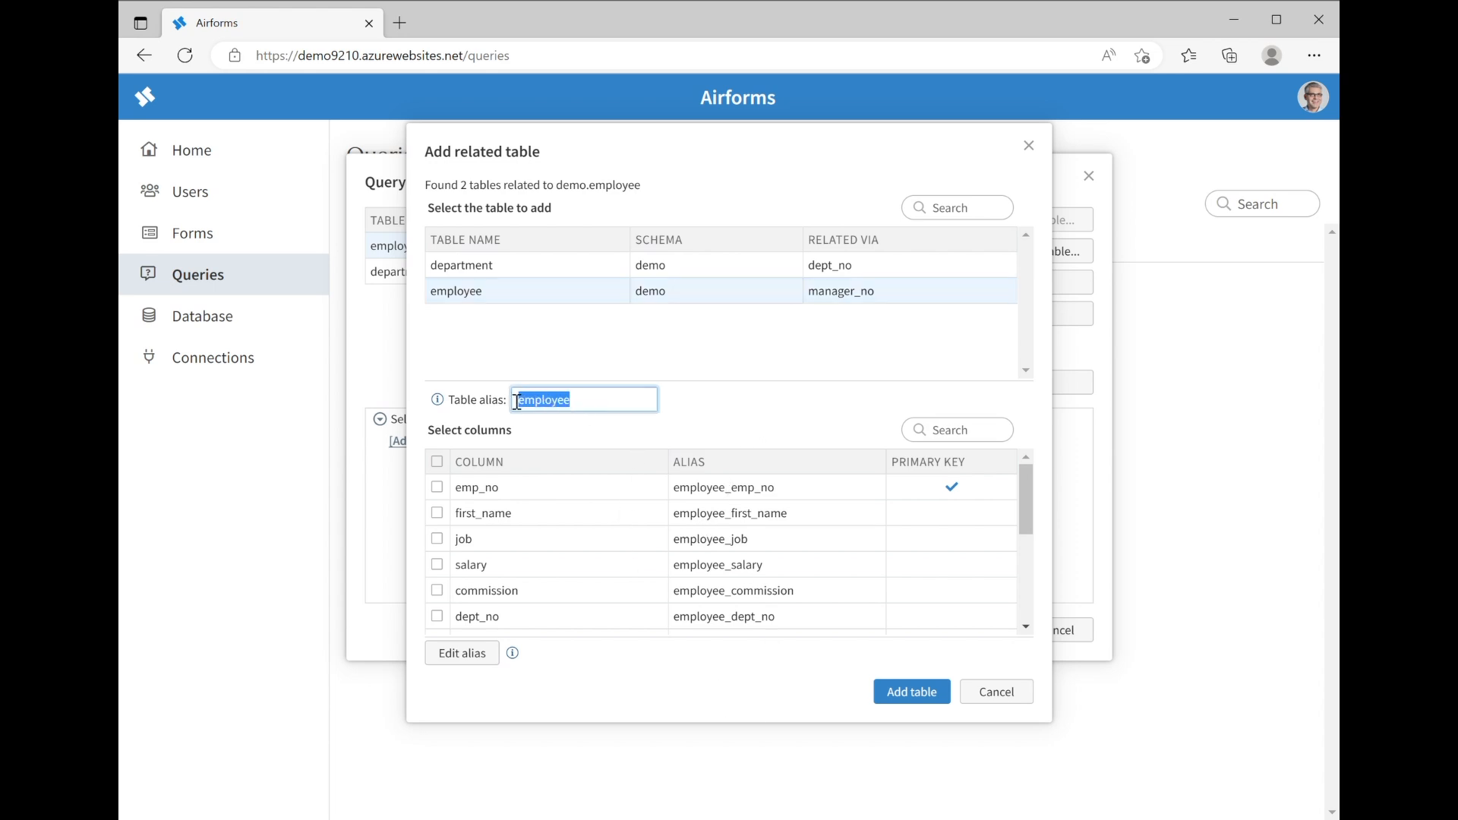
{"action": "type", "text": "manager"}
{"action": "key", "text": "Tab"}
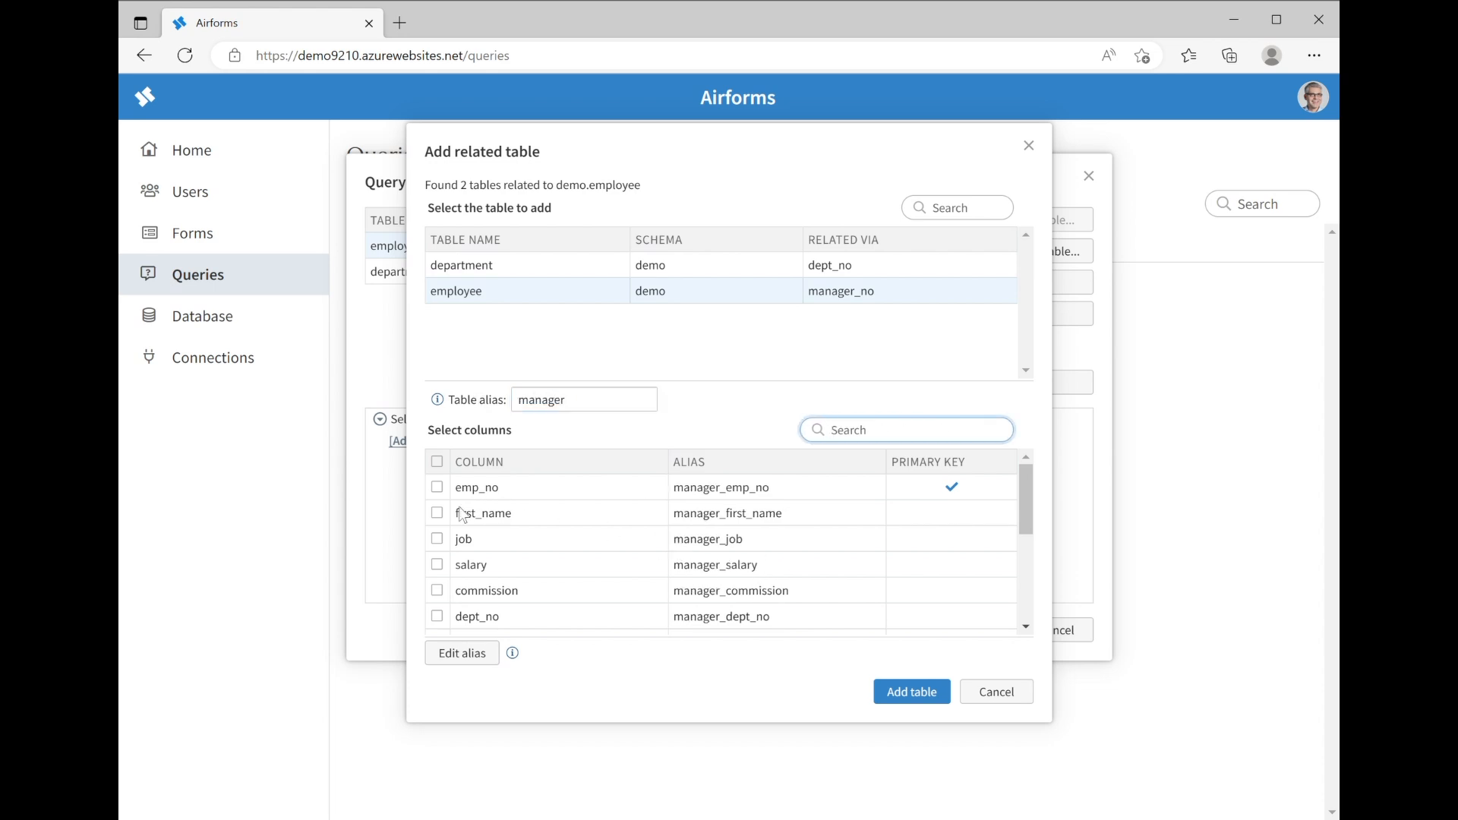
{"action": "left_click", "coordinate": [437, 513]}
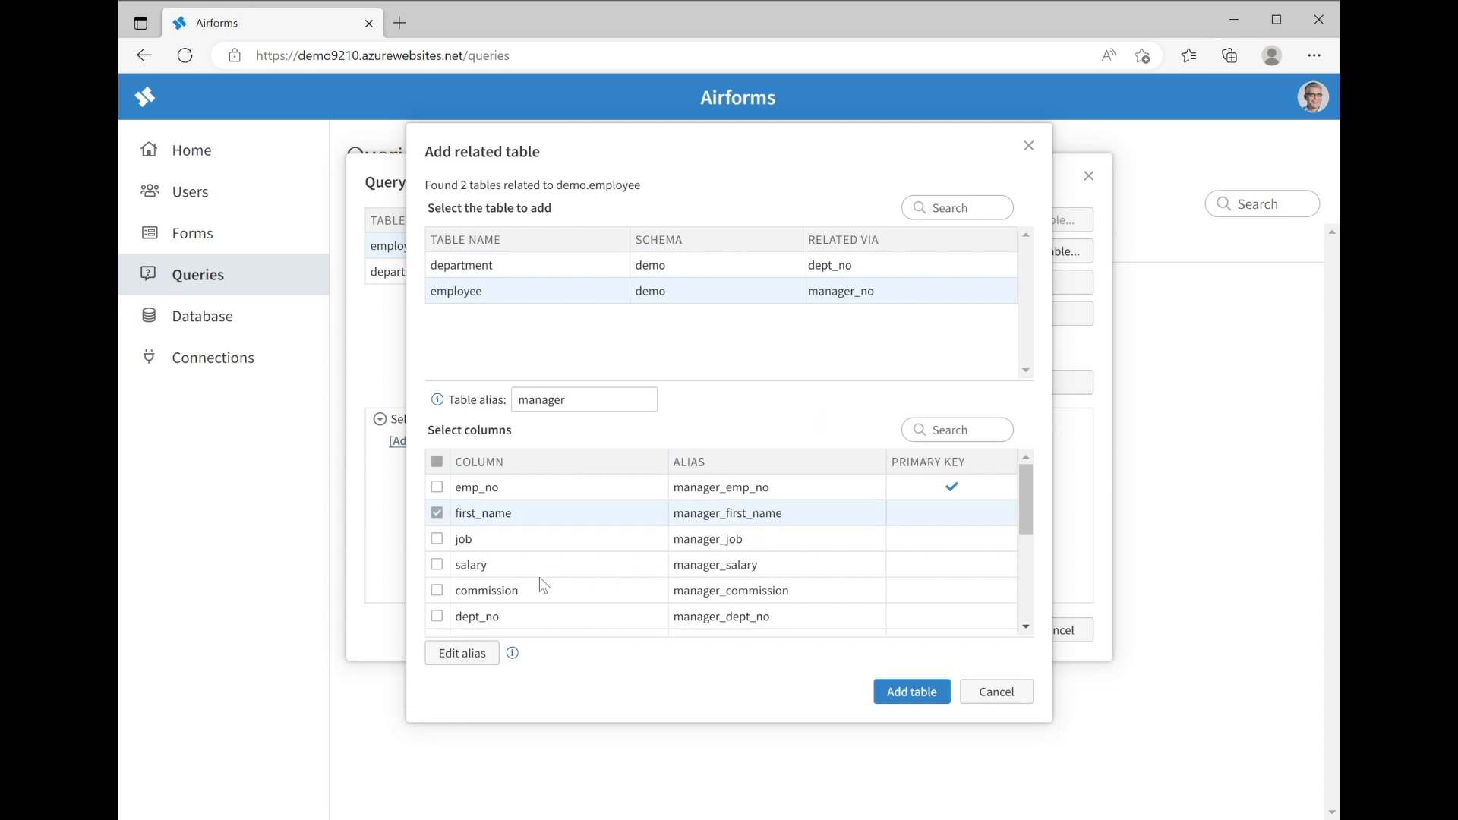
{"action": "scroll", "coordinate": [467, 577], "scroll_direction": "down", "scroll_amount": 1}
{"action": "scroll", "coordinate": [467, 577], "scroll_direction": "down", "scroll_amount": 1}
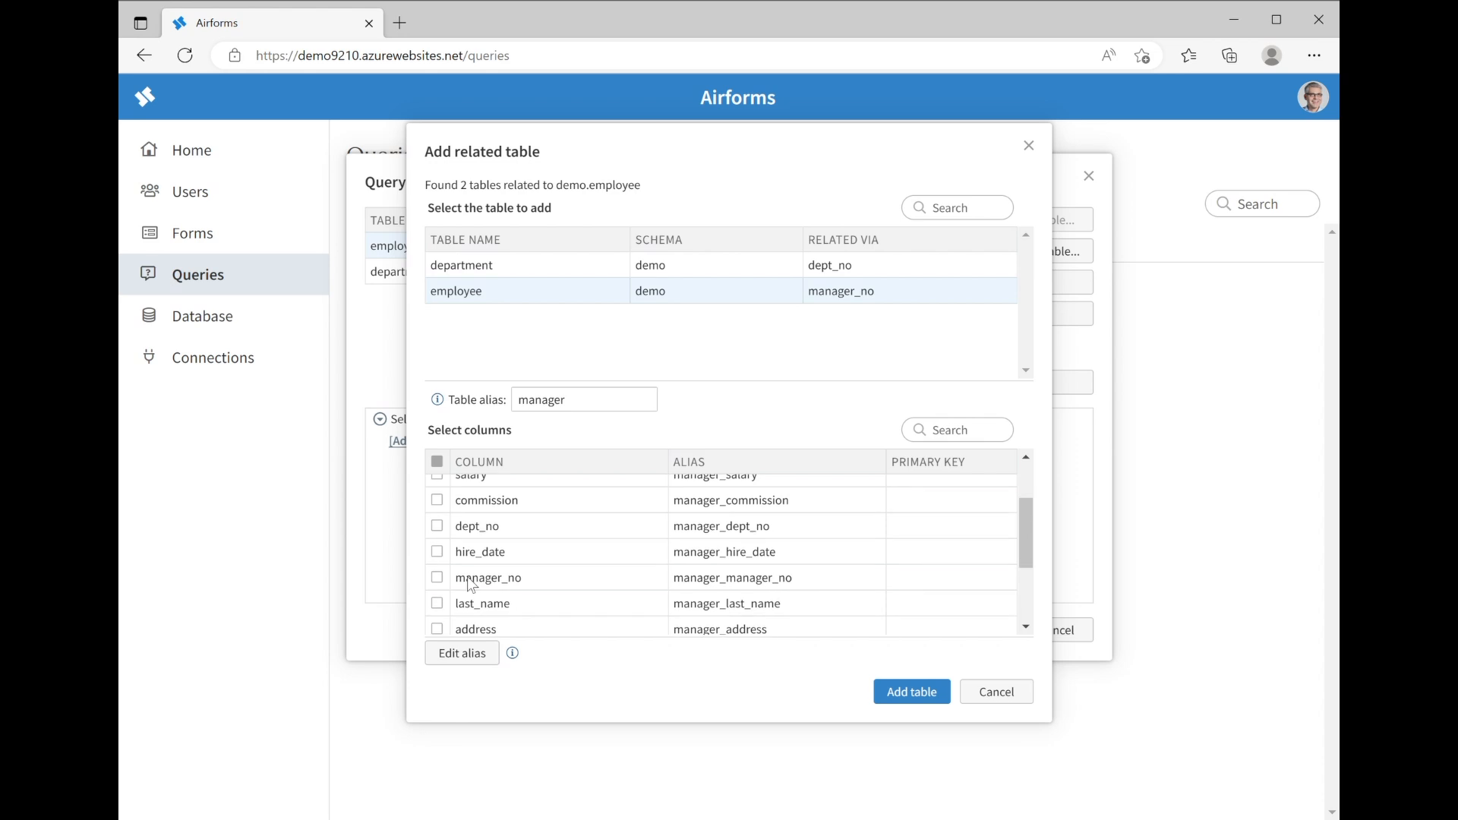
{"action": "left_click", "coordinate": [437, 538]}
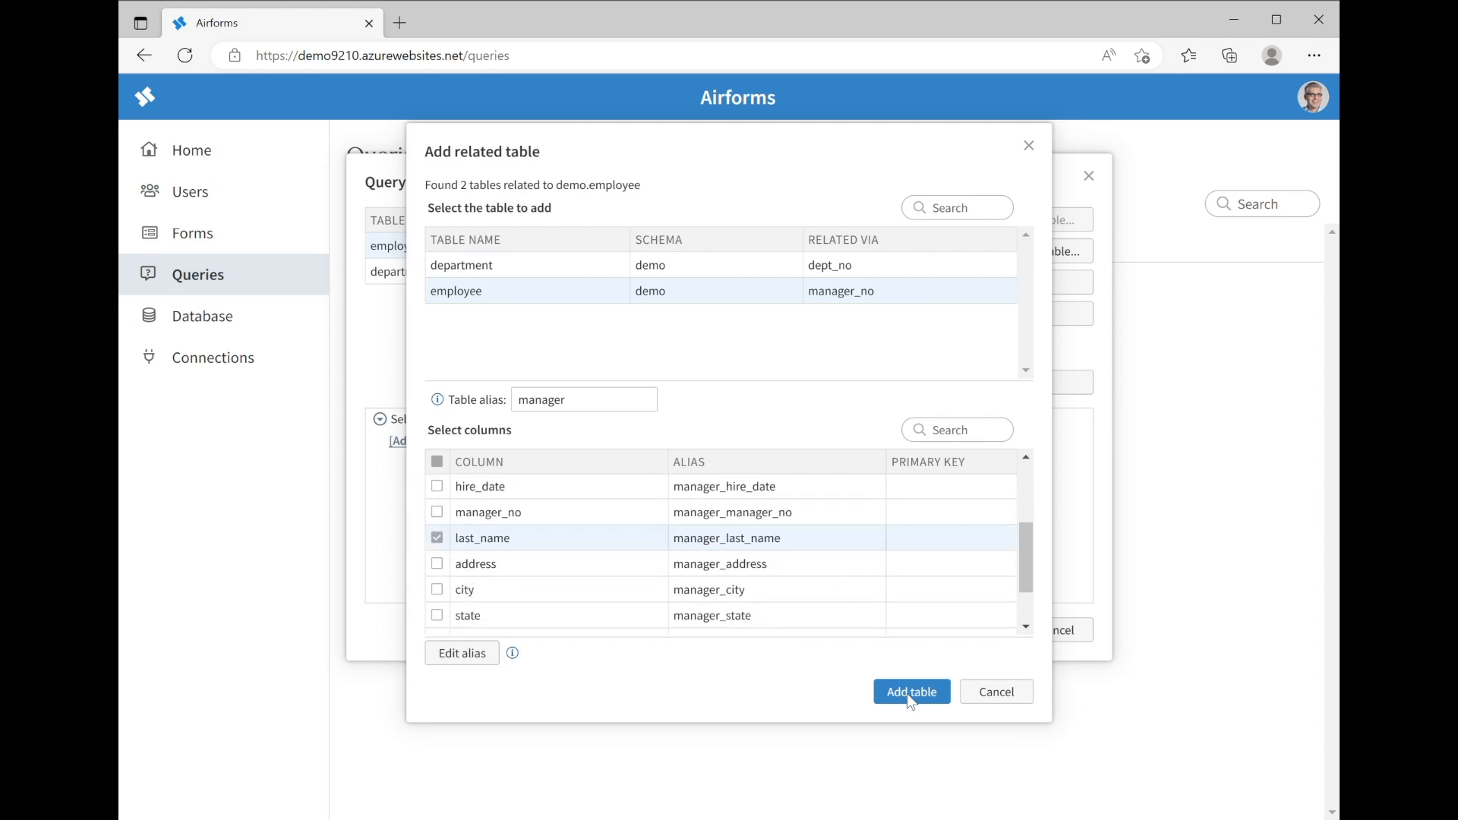
{"action": "left_click", "coordinate": [910, 698]}
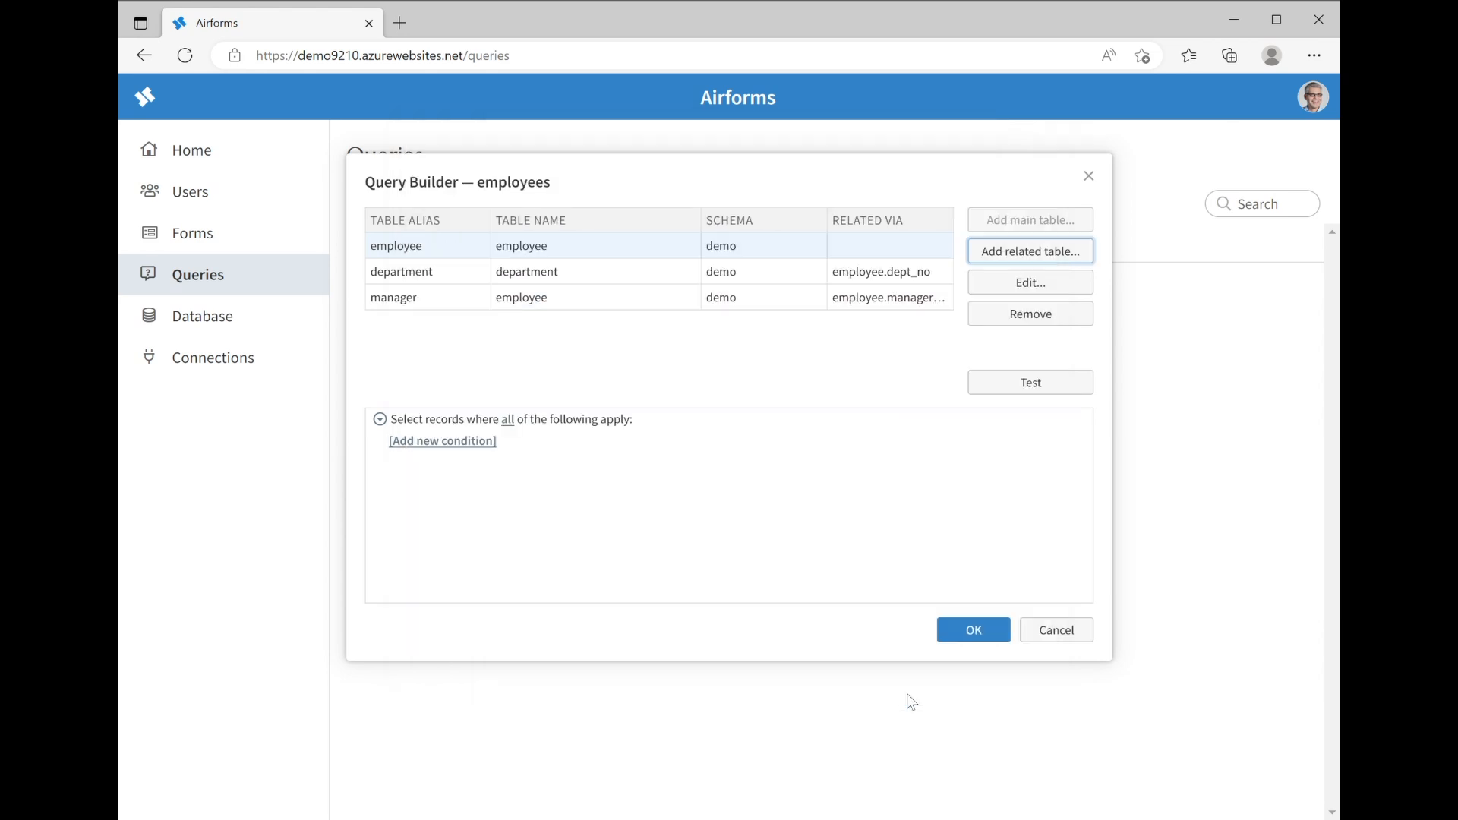
- Test the employees query by executing it, and save the query
{"action": "left_click", "coordinate": [1035, 383]}
{"action": "left_click", "coordinate": [995, 415]}
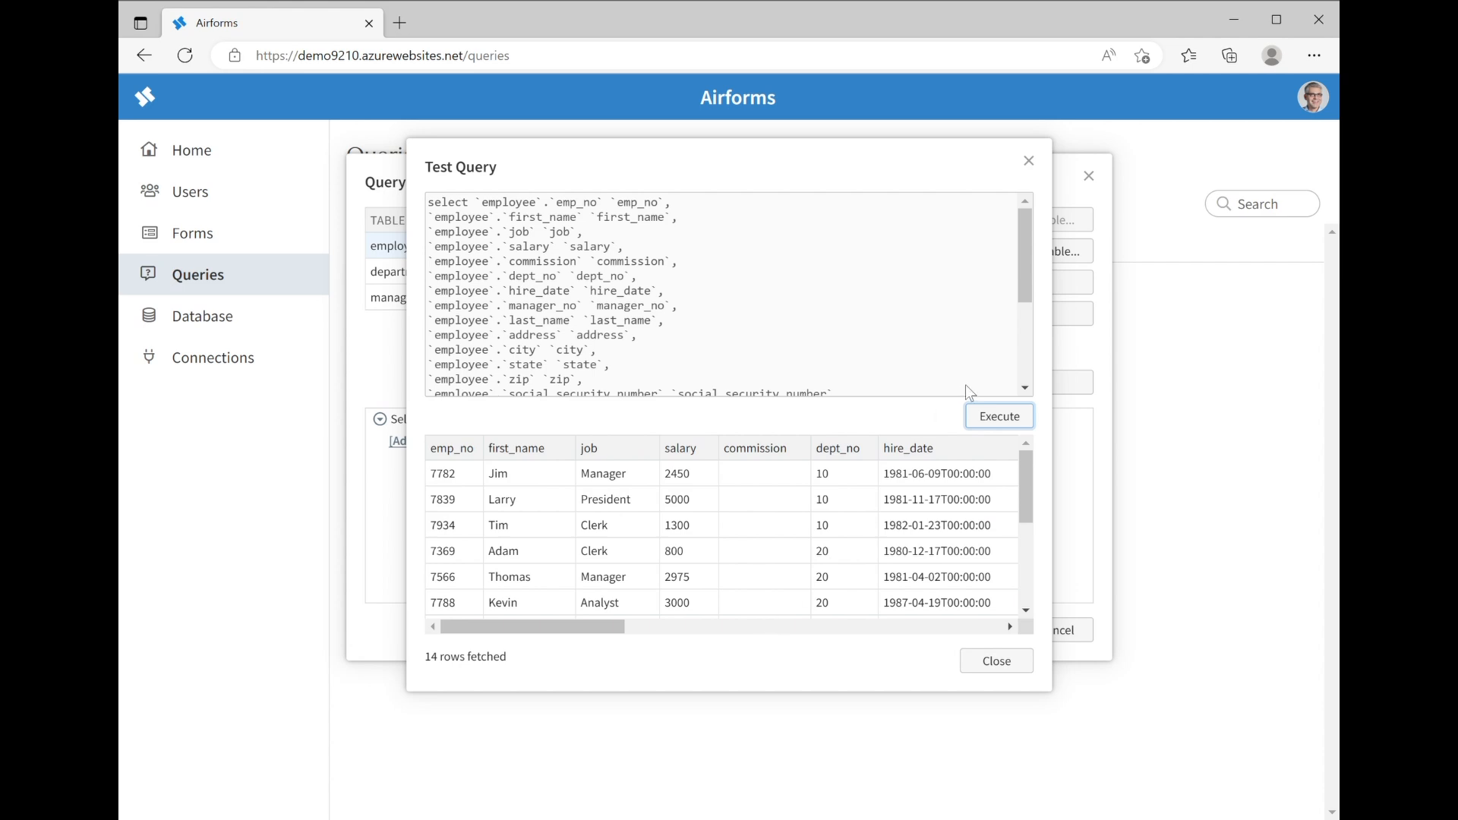
{"action": "left_click", "coordinate": [1006, 669]}
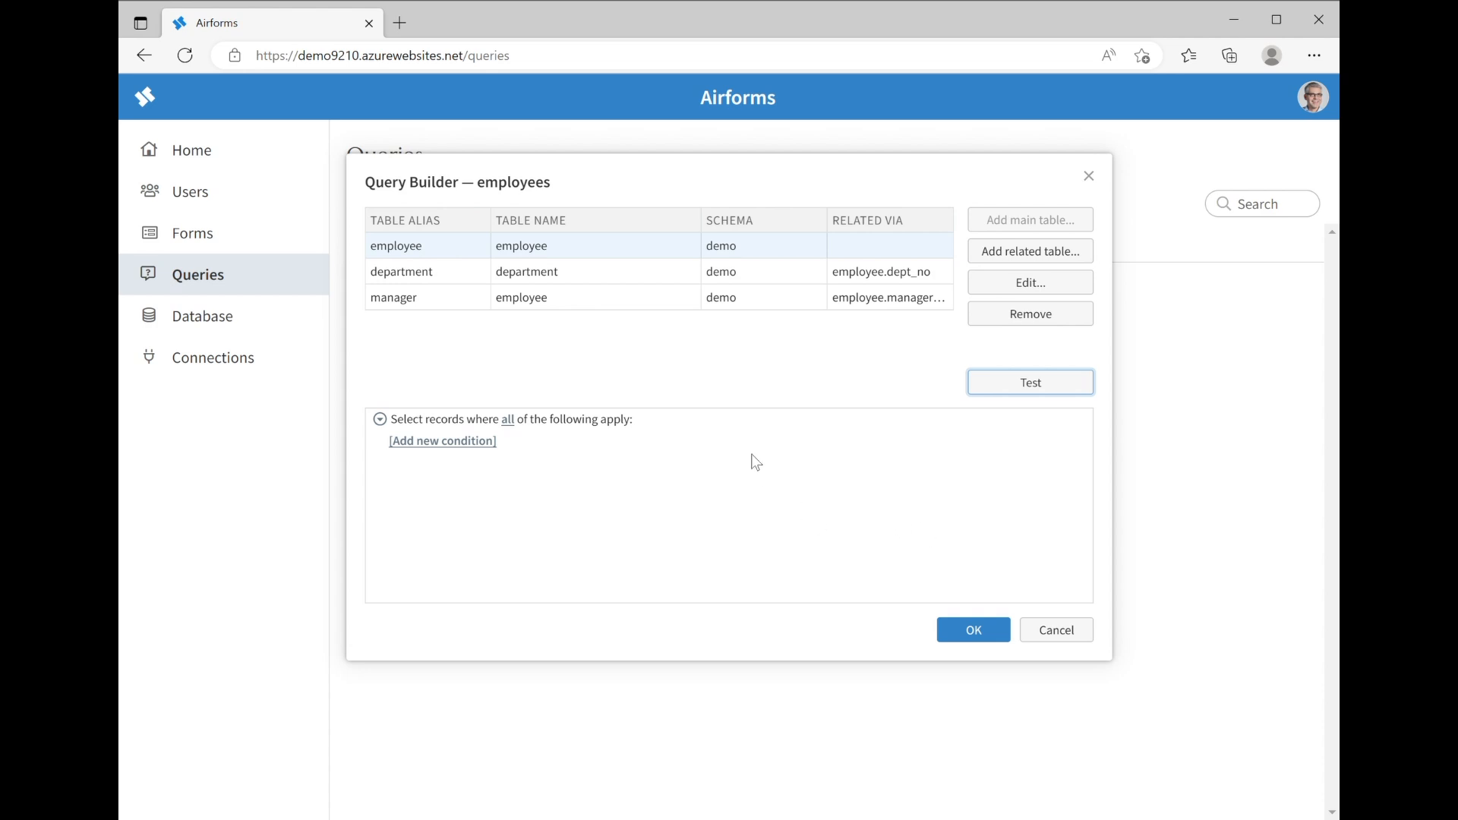
{"action": "left_click", "coordinate": [979, 631]}
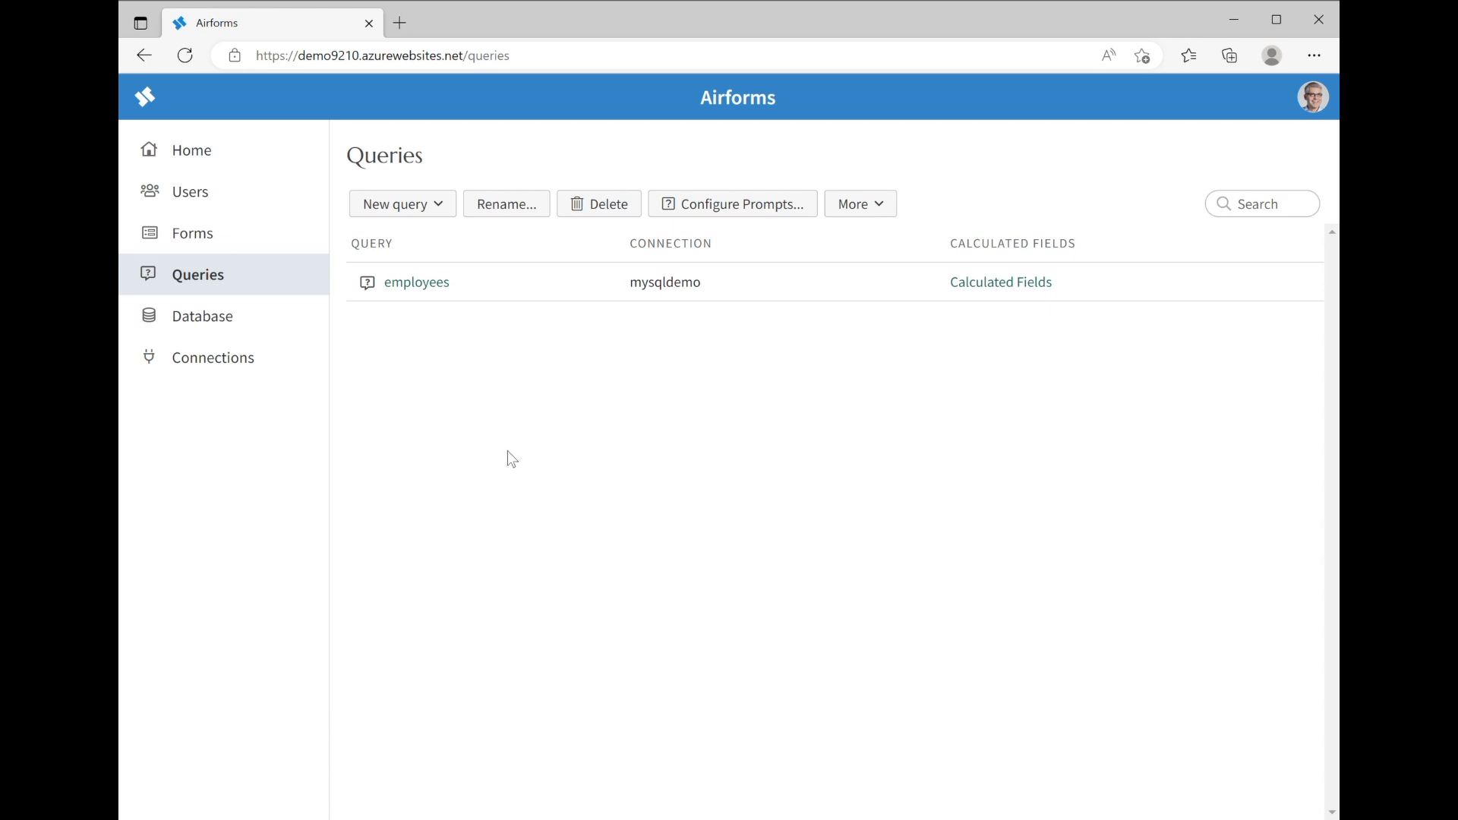
- Create a new form named Employee based on the employees query and view its generated fields
{"action": "left_click", "coordinate": [223, 233]}
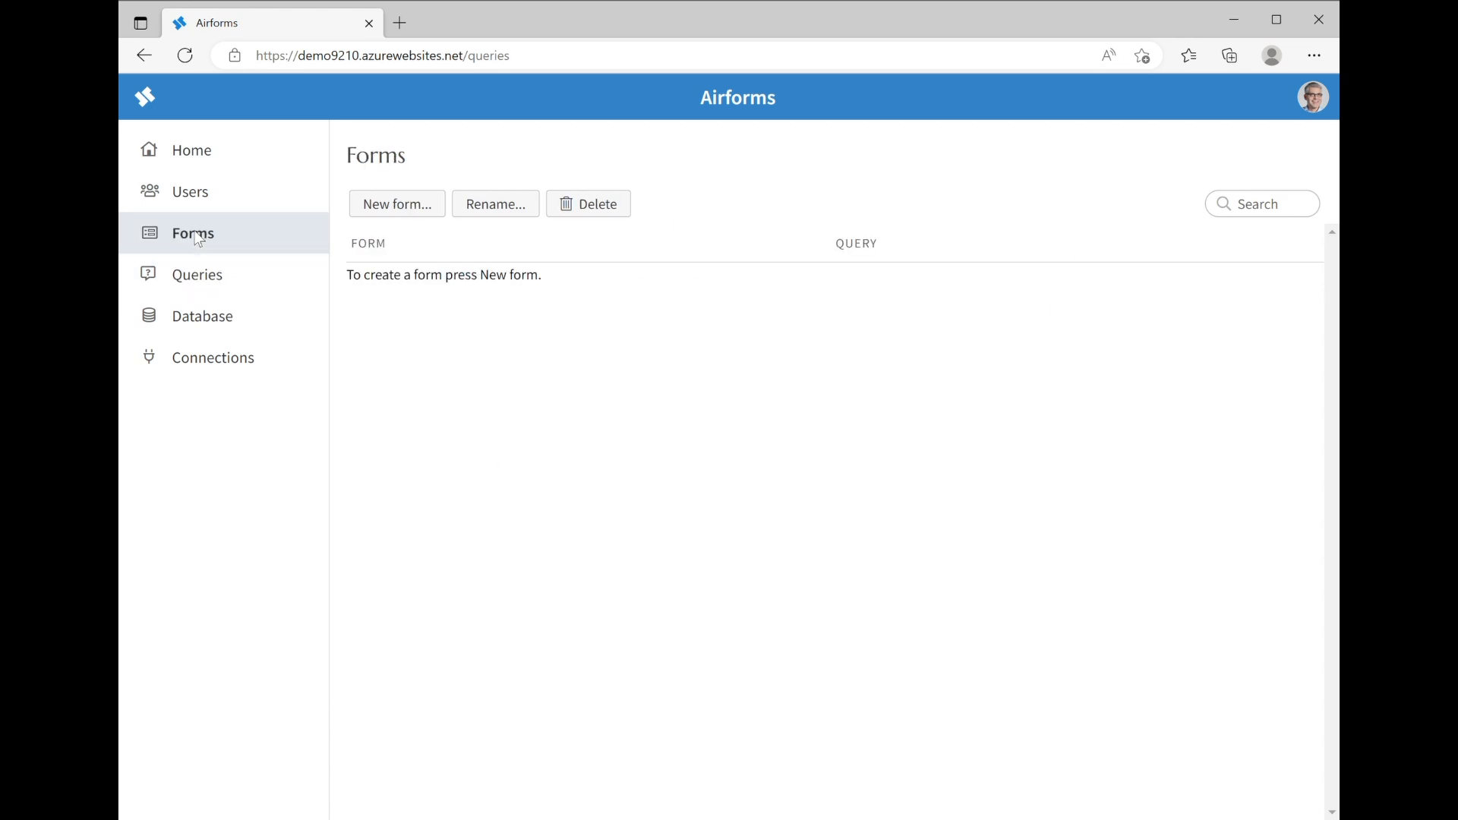
{"action": "left_click", "coordinate": [401, 207]}
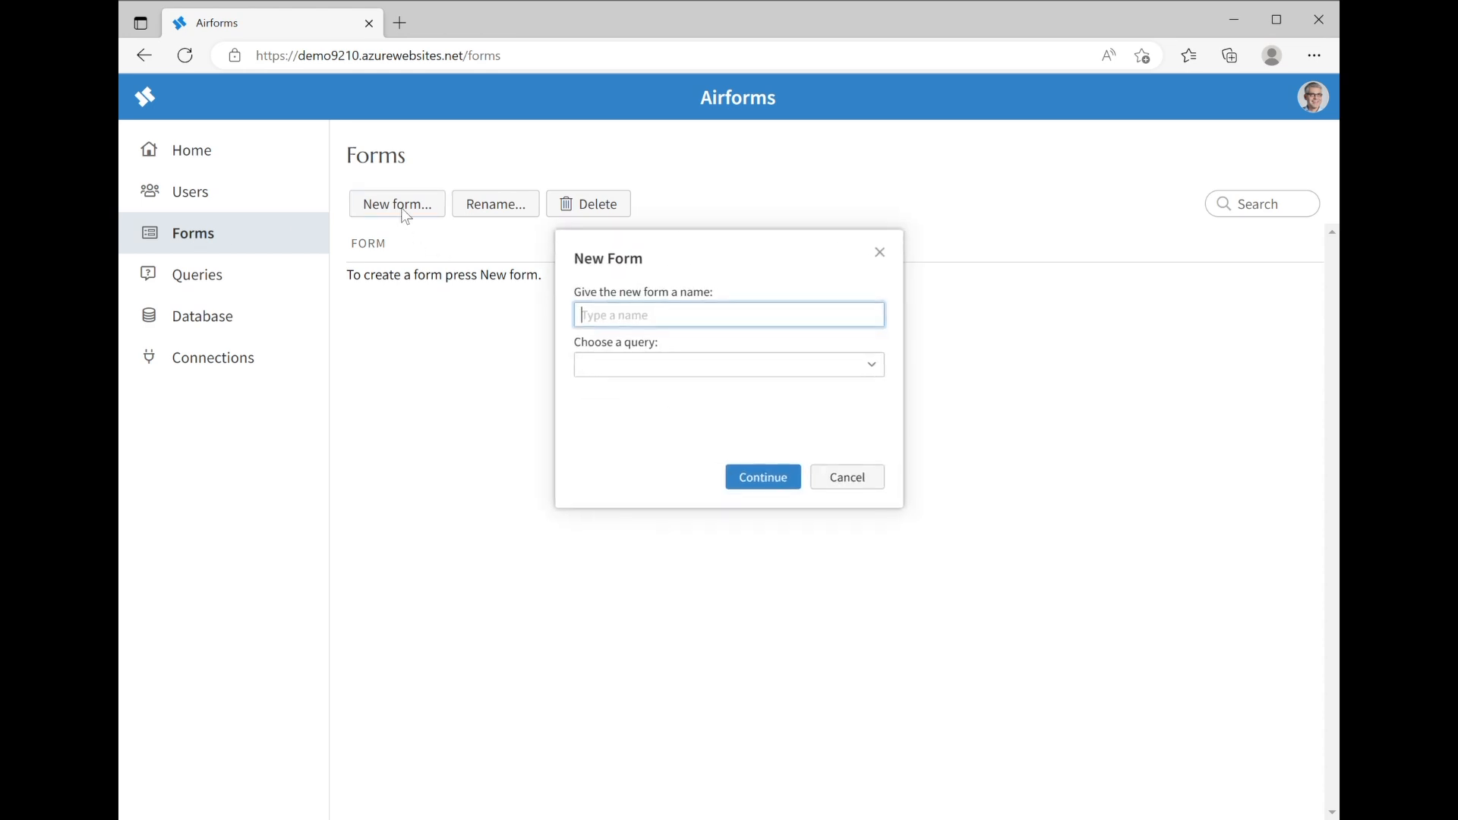
{"action": "type", "text": "Em"}
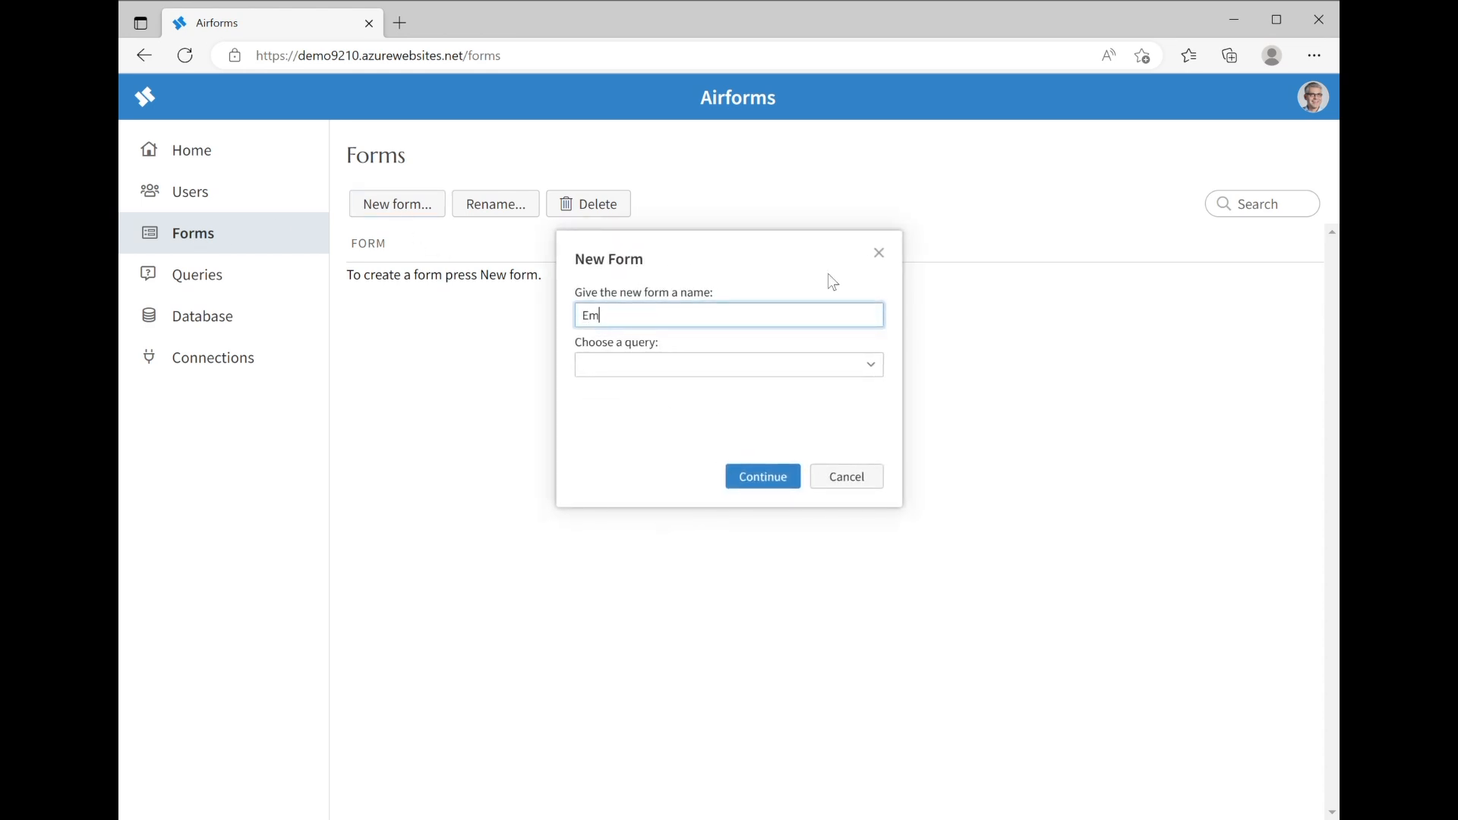
{"action": "type", "text": "ployee"}
{"action": "key", "text": "Tab"}
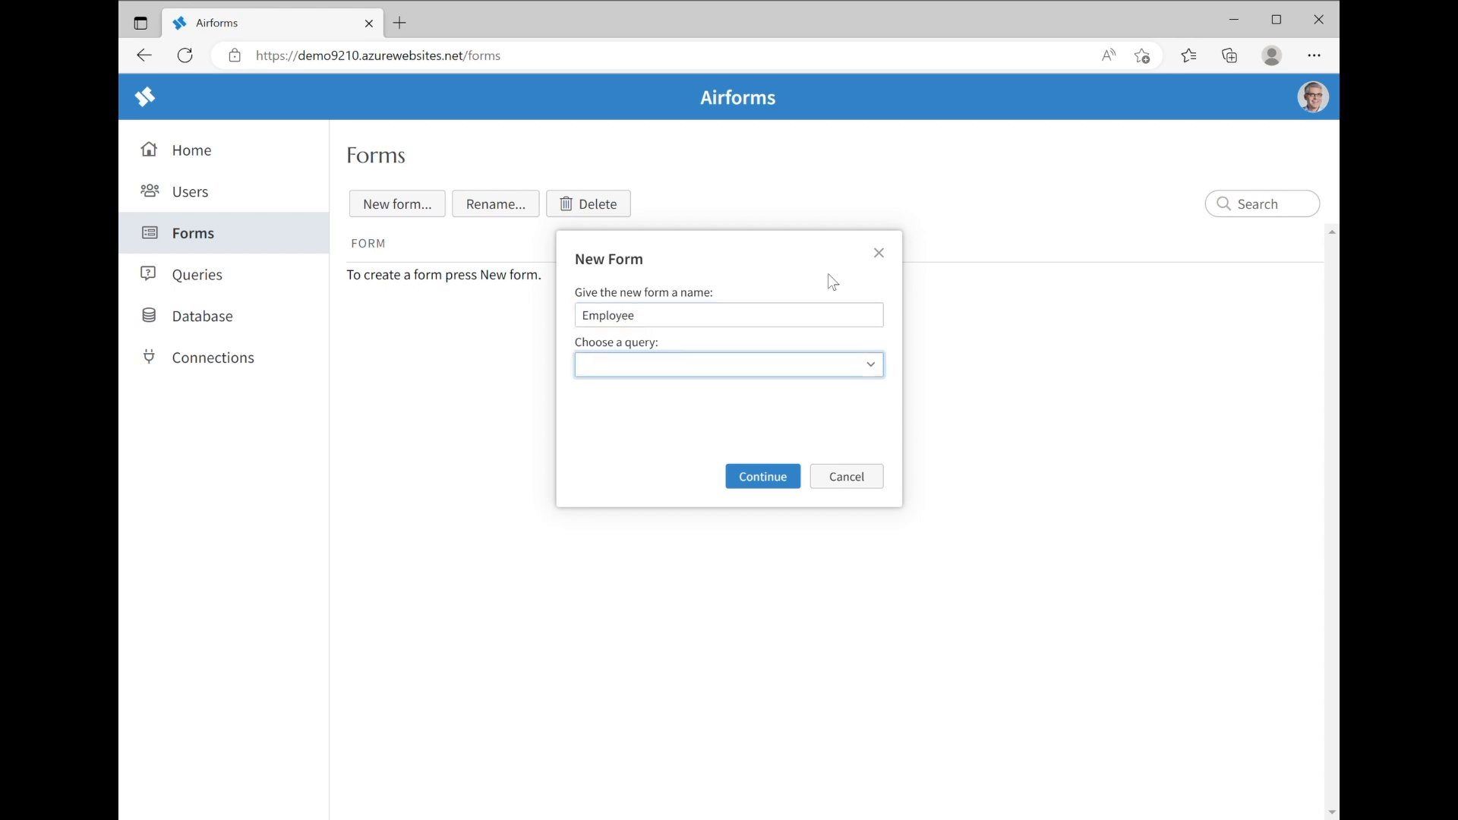
{"action": "left_click", "coordinate": [873, 361]}
{"action": "left_click", "coordinate": [718, 388]}
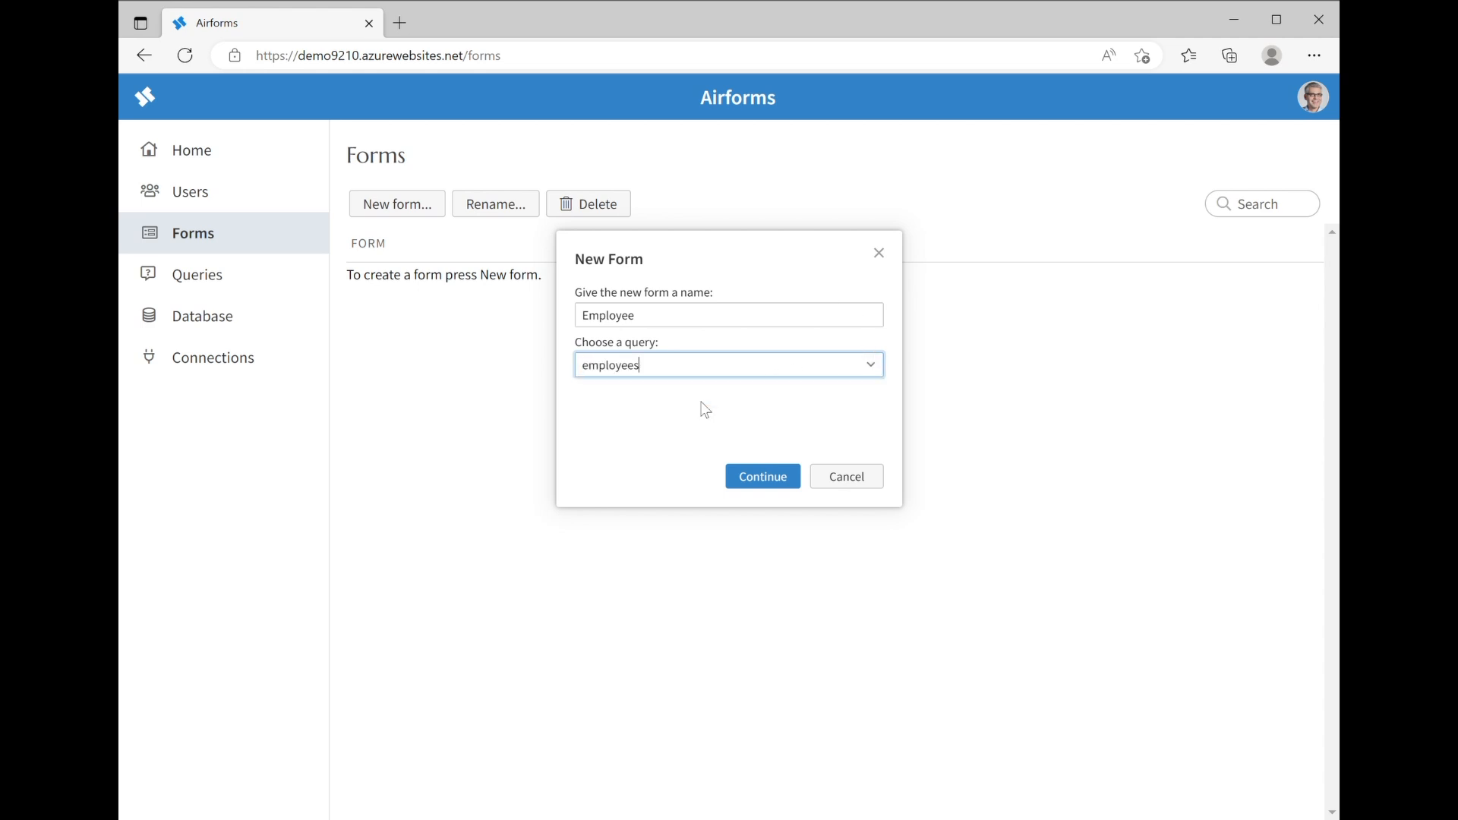
{"action": "left_click", "coordinate": [763, 477]}
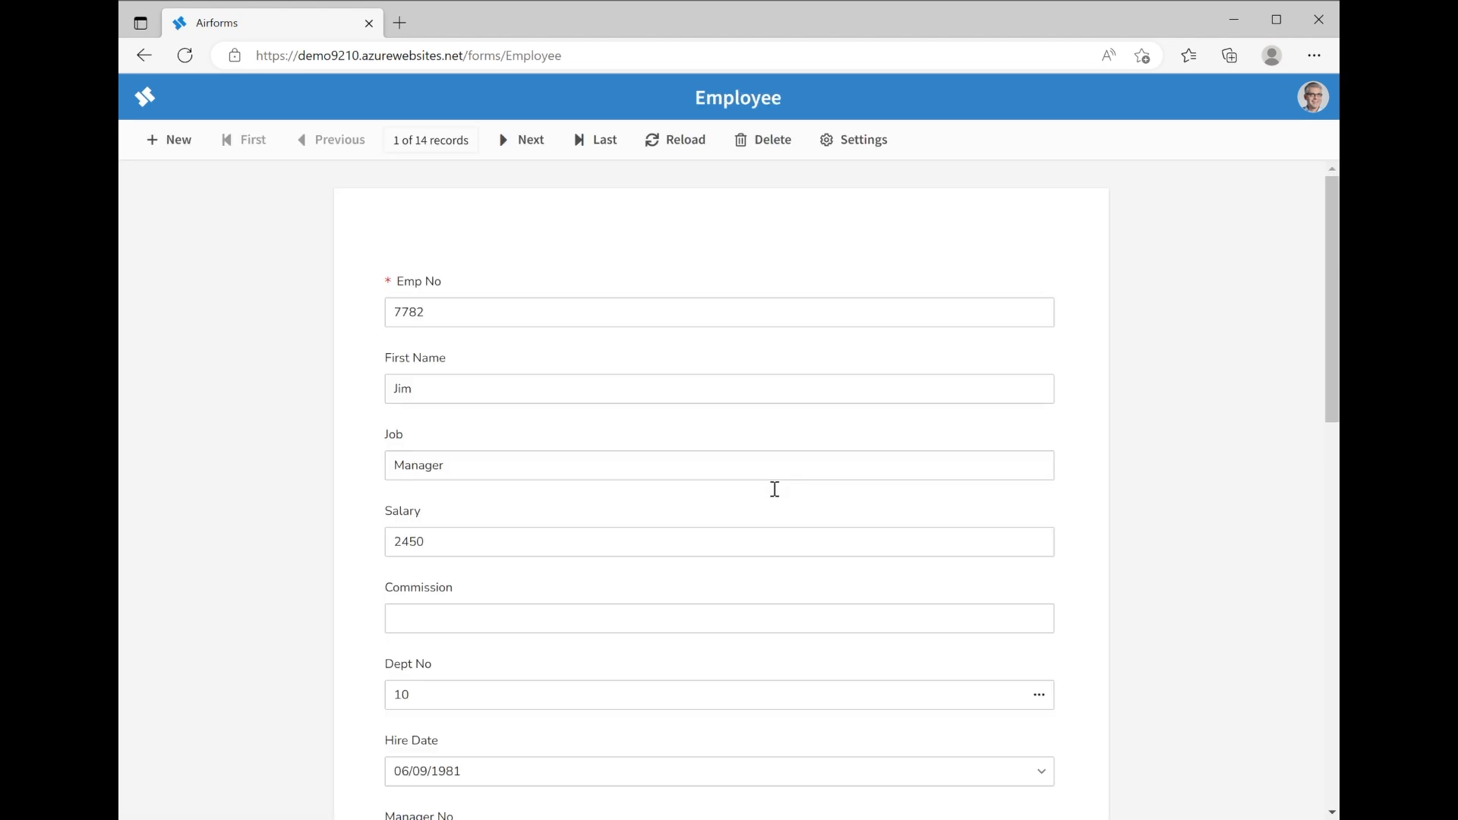
{"action": "scroll", "coordinate": [775, 489], "scroll_direction": "down", "scroll_amount": 2}
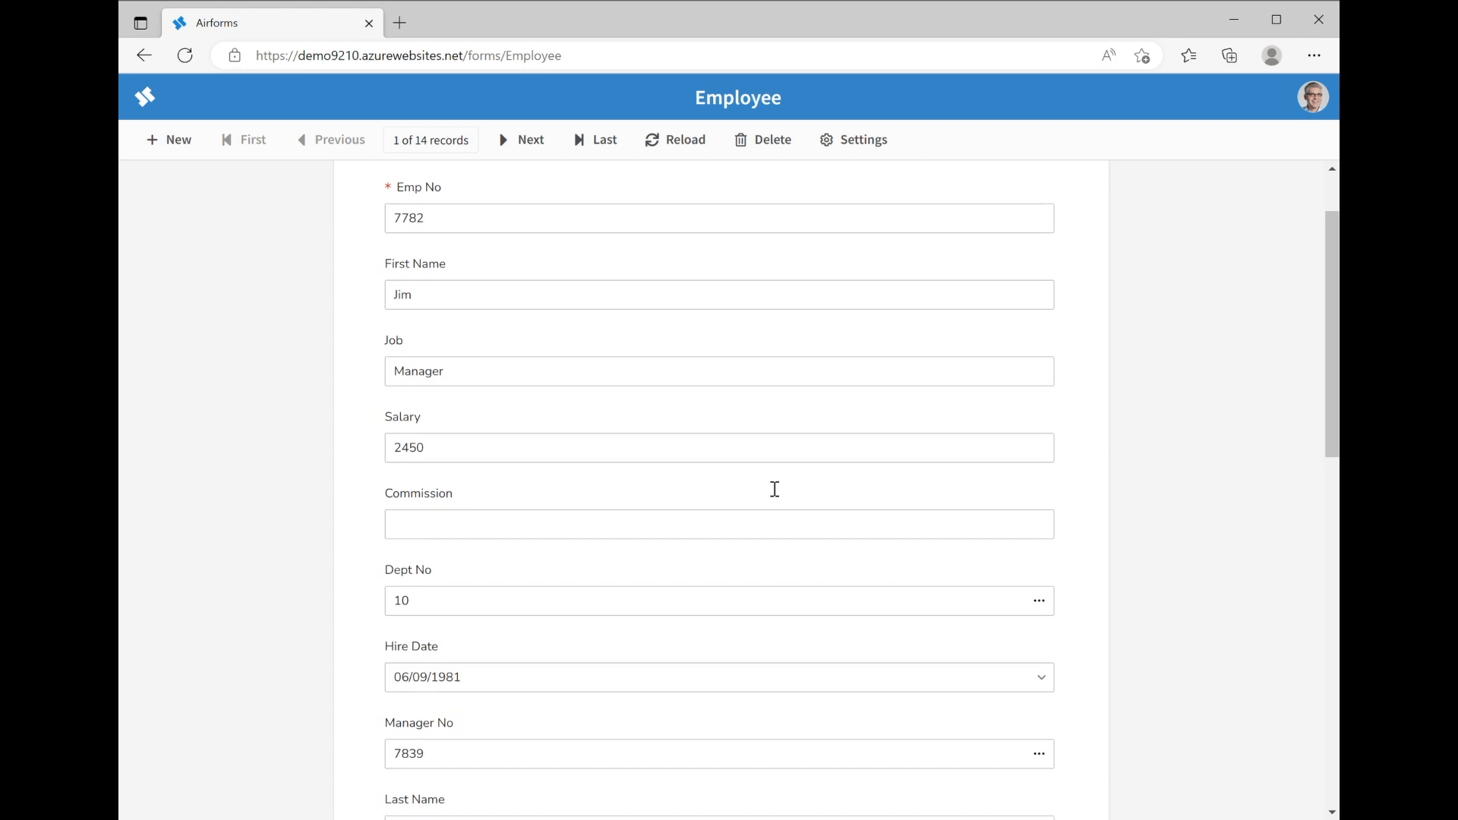
- Examine the Employee form's generated fields, from Emp No through the related department and manager fields
{"action": "scroll", "coordinate": [769, 487], "scroll_direction": "up", "scroll_amount": 2}
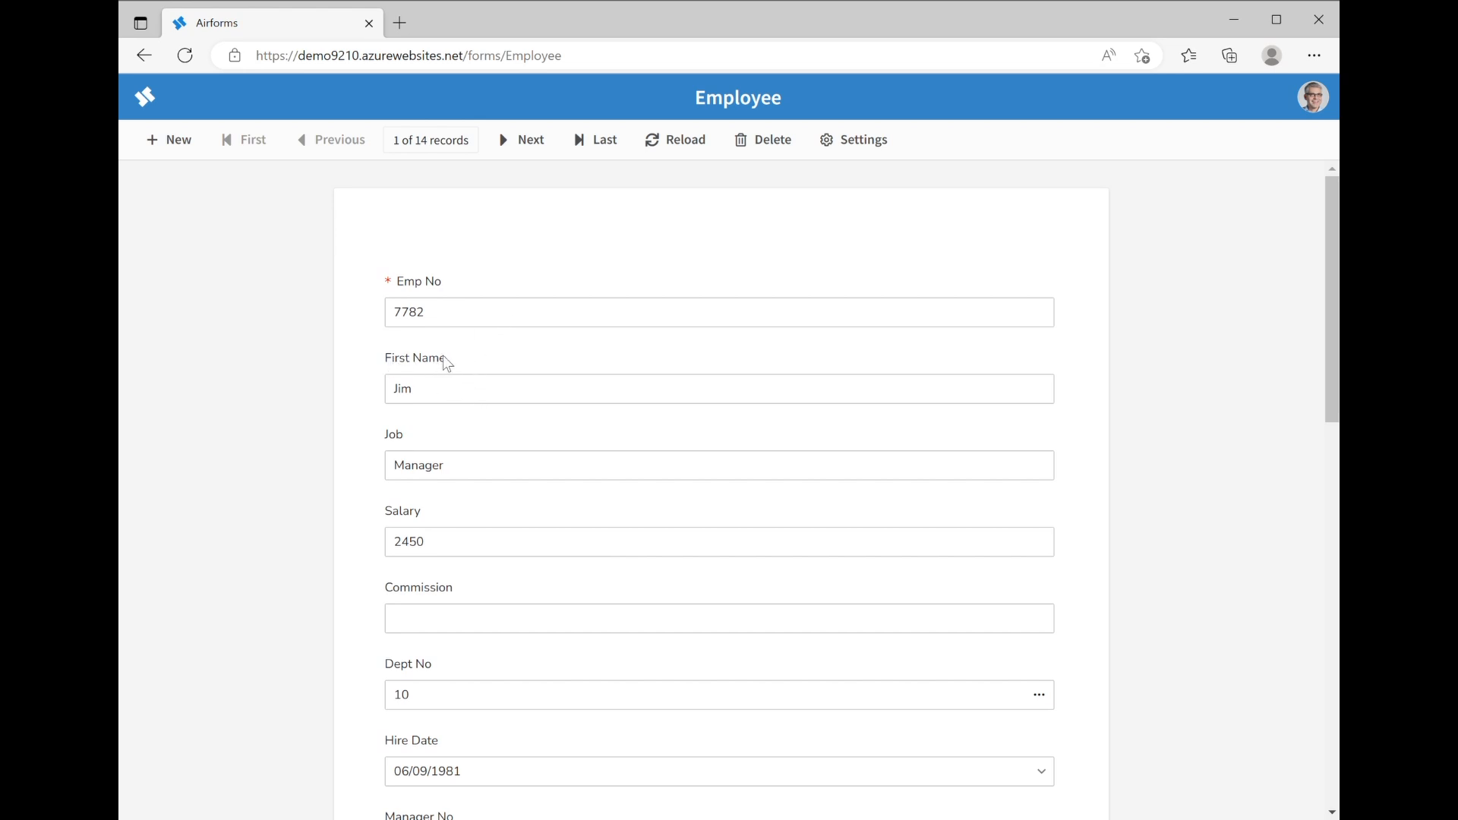
{"action": "scroll", "coordinate": [492, 551], "scroll_direction": "down", "scroll_amount": 2}
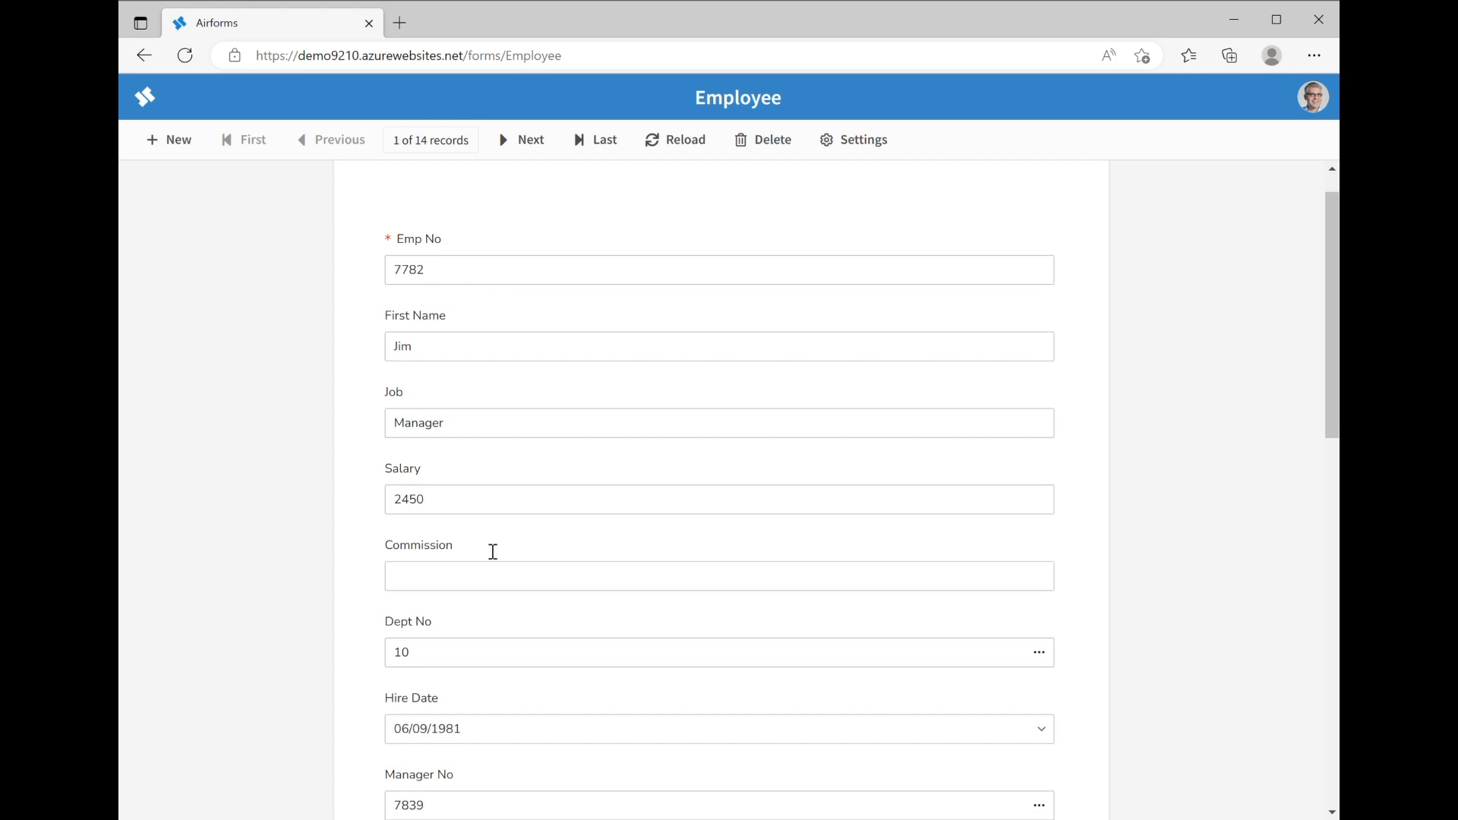
{"action": "scroll", "coordinate": [488, 550], "scroll_direction": "up", "scroll_amount": 2}
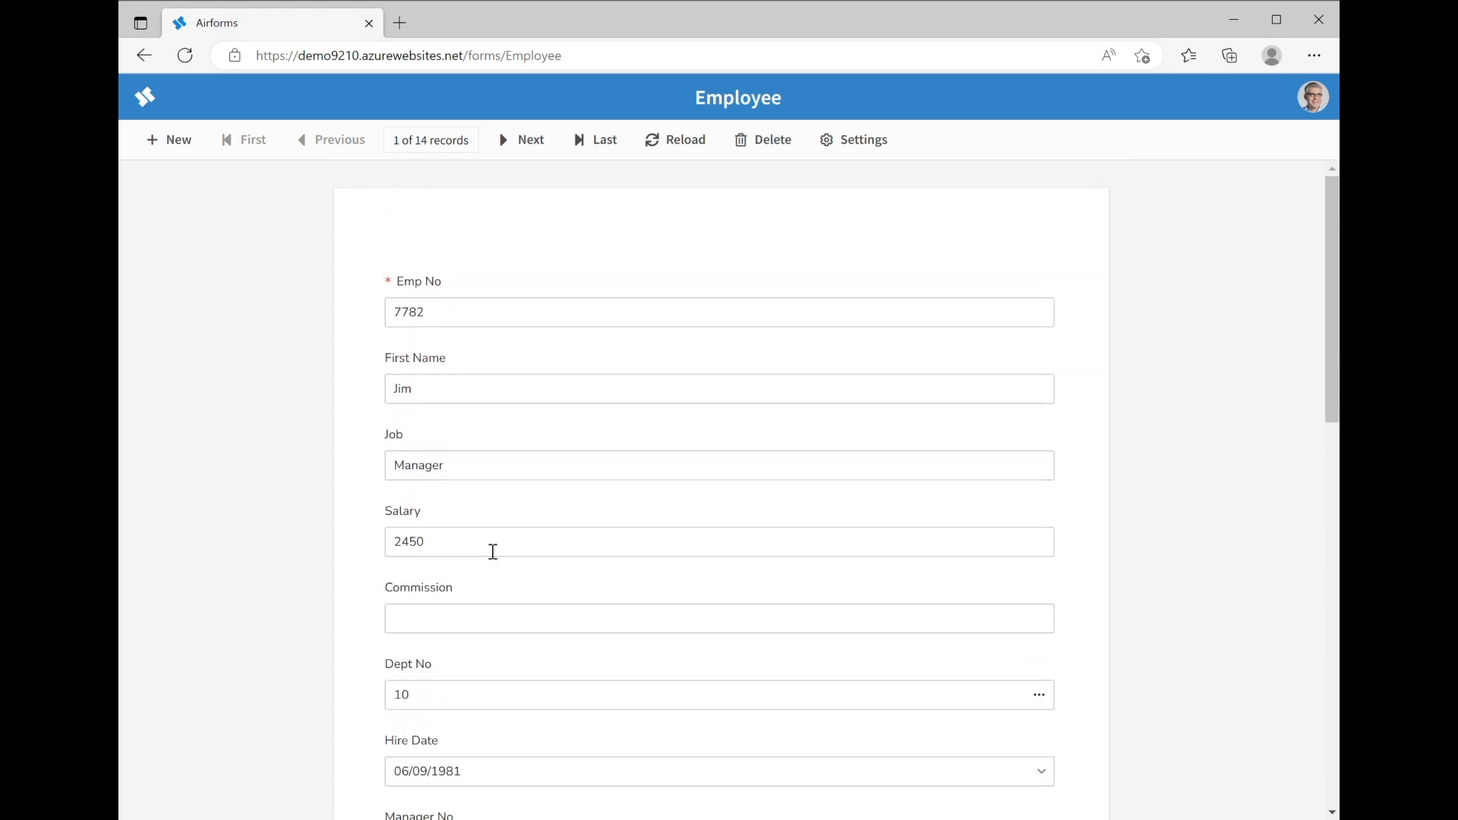
{"action": "scroll", "coordinate": [493, 551], "scroll_direction": "down", "scroll_amount": 7}
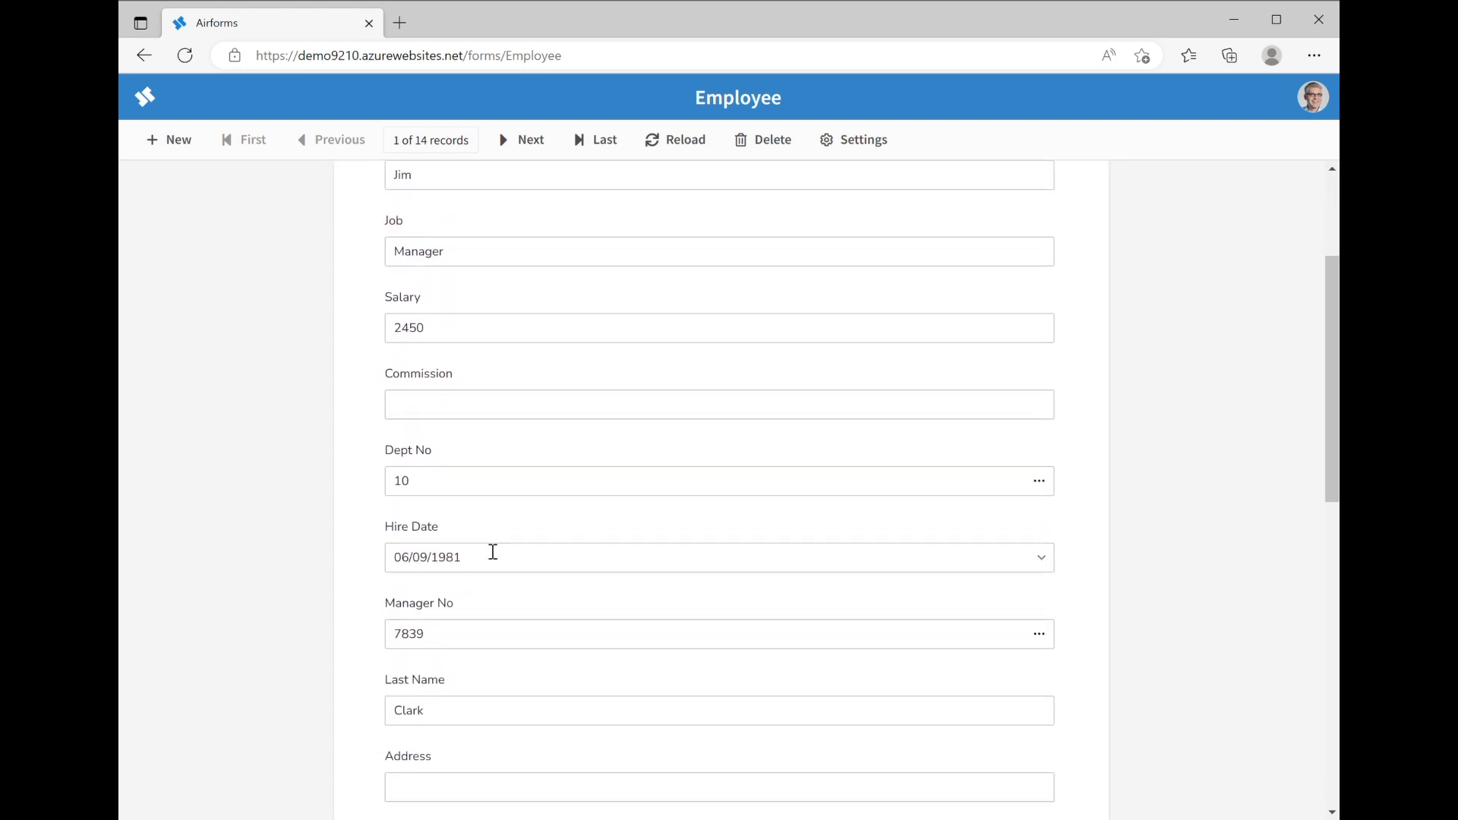
{"action": "scroll", "coordinate": [490, 550], "scroll_direction": "down", "scroll_amount": 7}
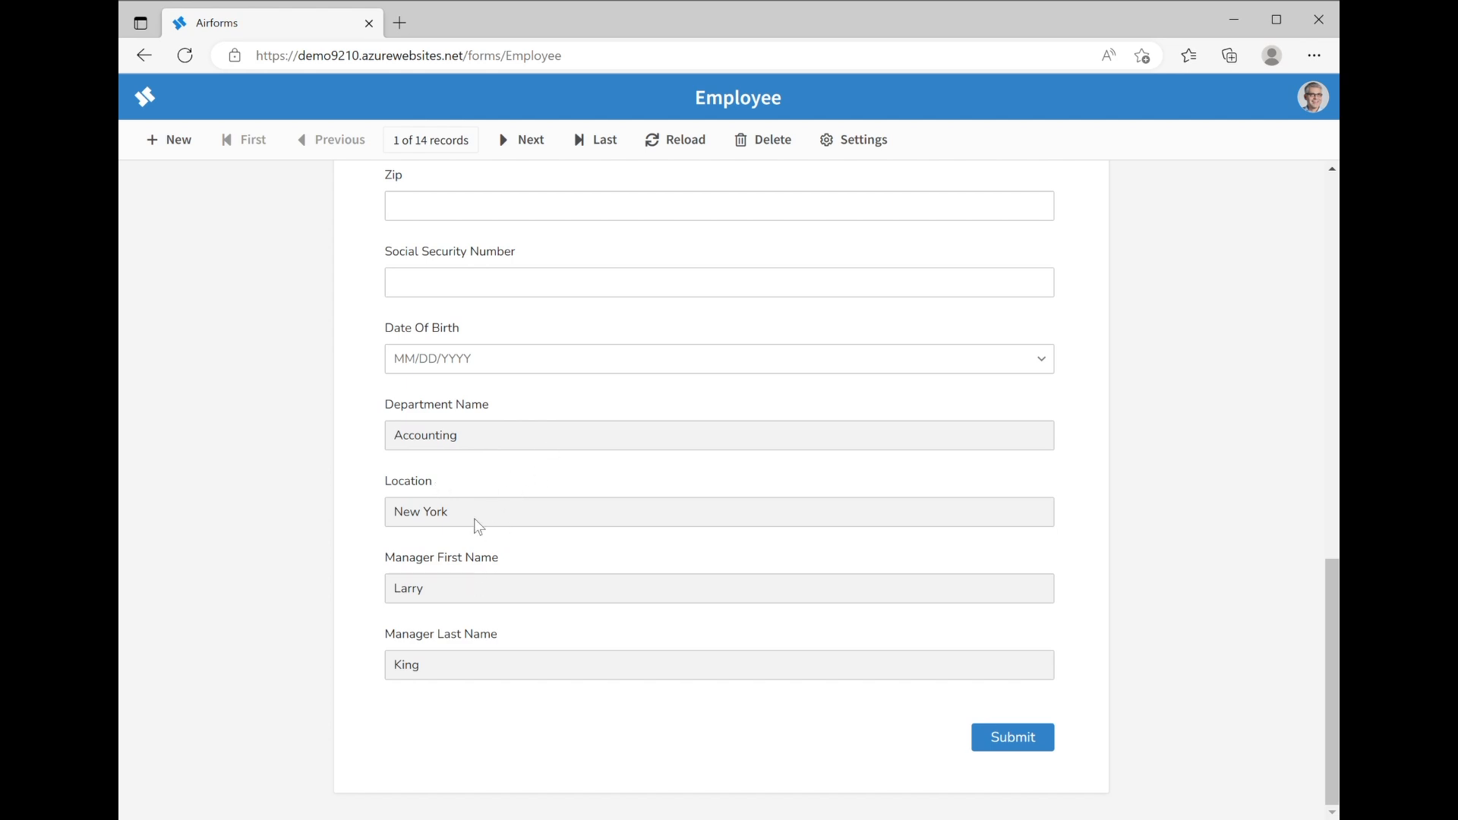
{"action": "scroll", "coordinate": [546, 465], "scroll_direction": "up", "scroll_amount": 8}
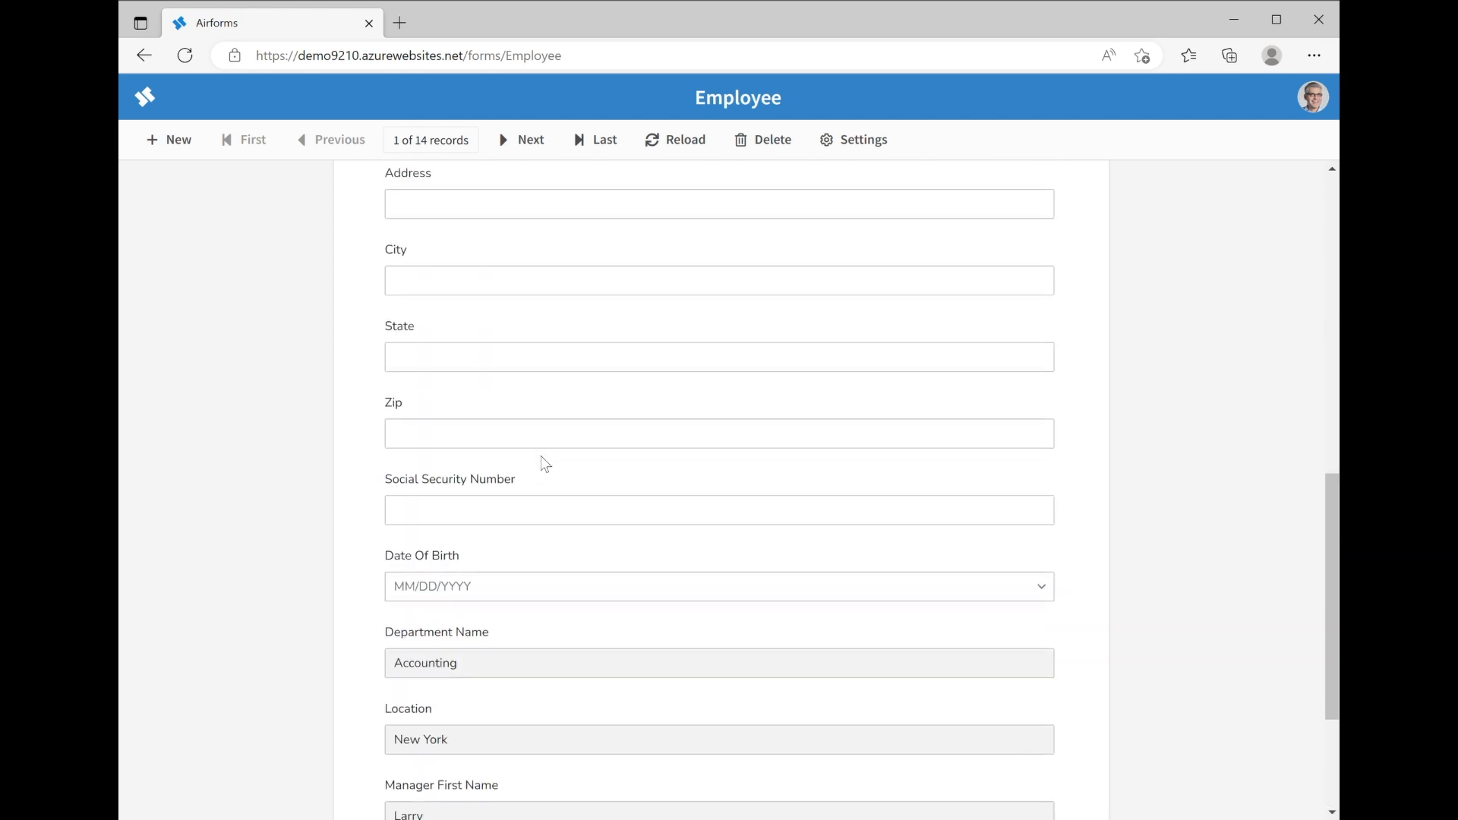
{"action": "scroll", "coordinate": [552, 465], "scroll_direction": "up", "scroll_amount": 5}
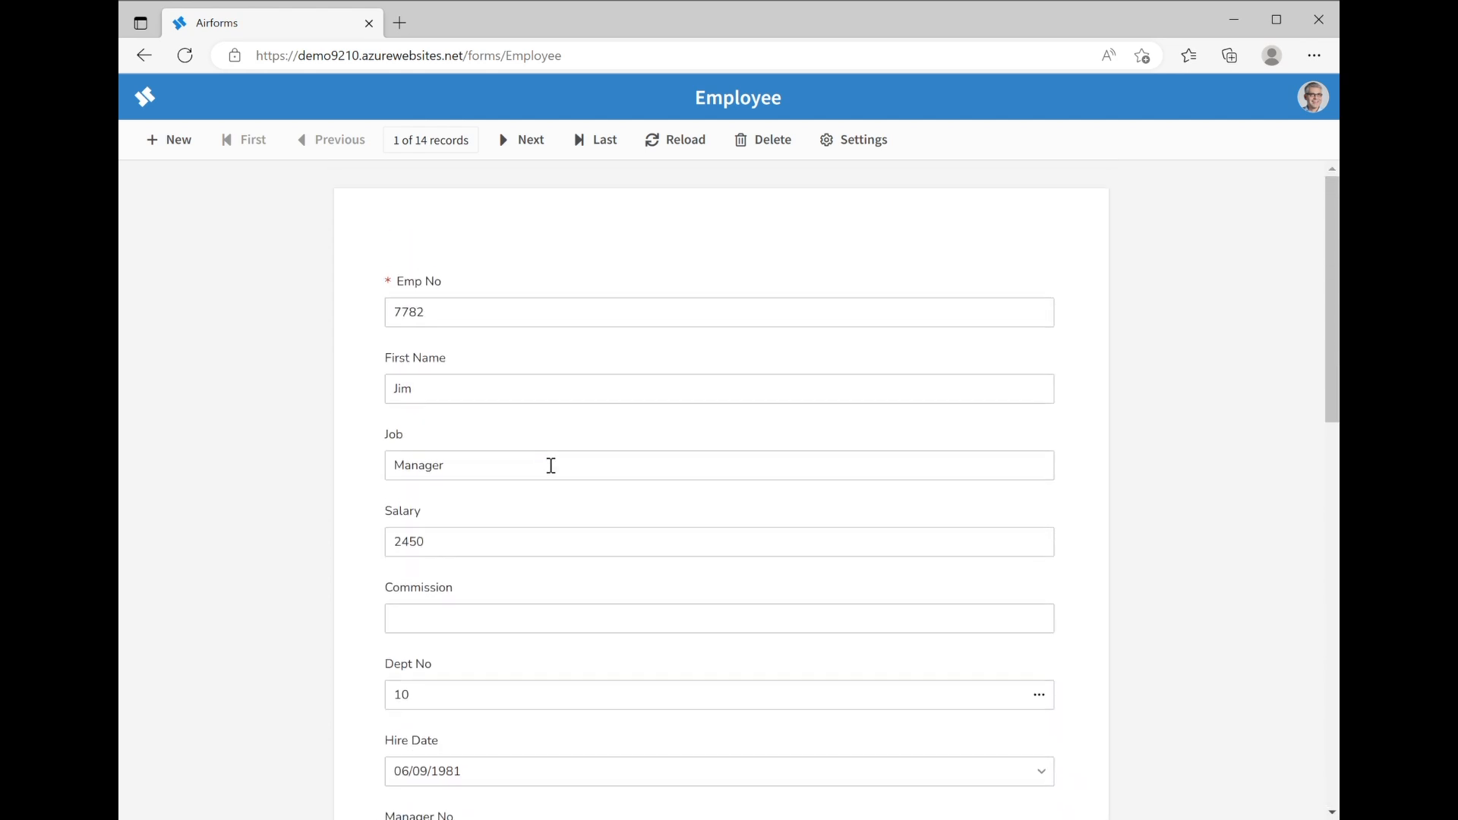
{"action": "scroll", "coordinate": [550, 462], "scroll_direction": "down", "scroll_amount": 14}
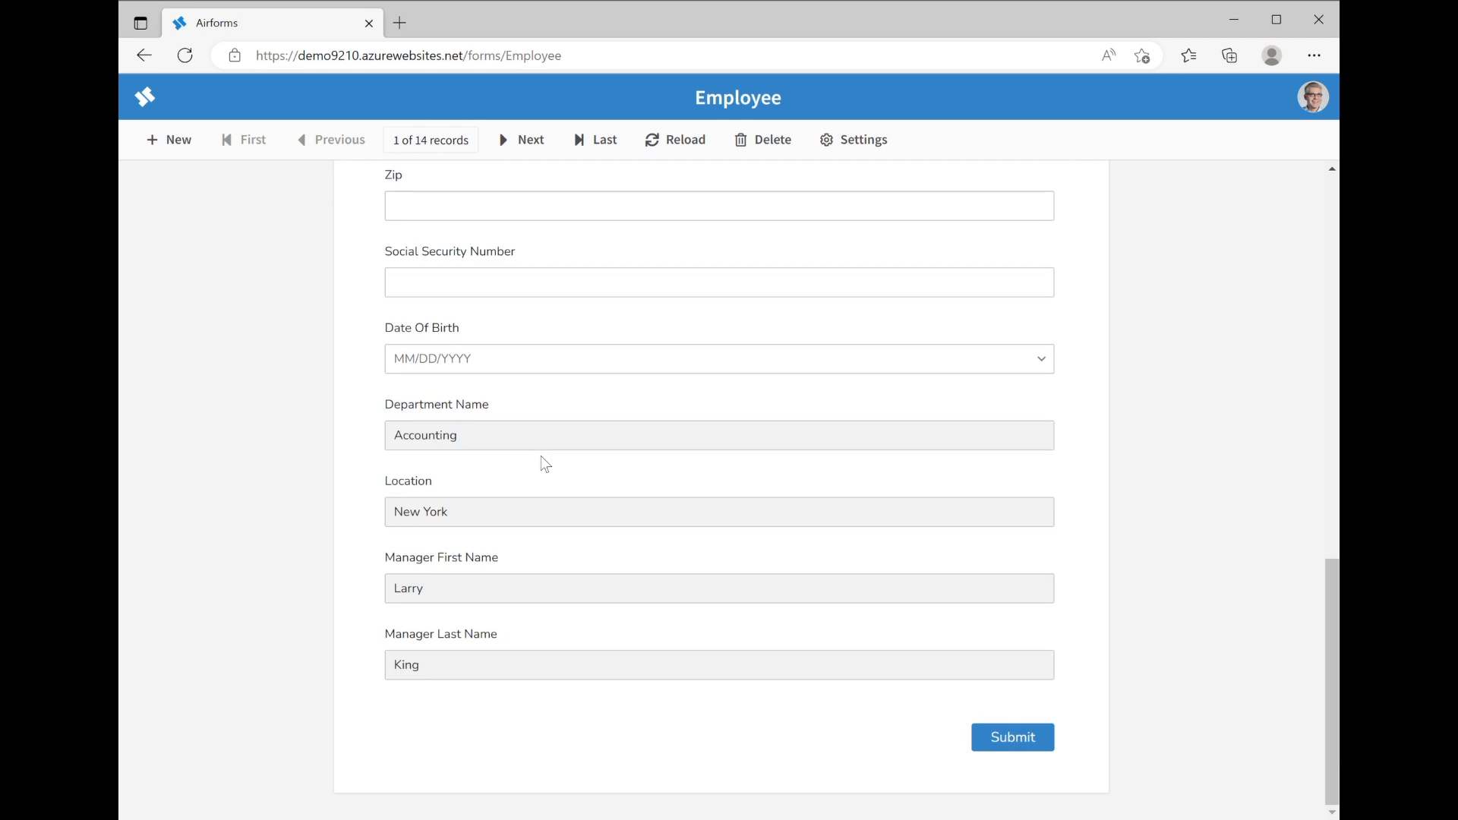
{"action": "scroll", "coordinate": [543, 463], "scroll_direction": "up", "scroll_amount": 14}
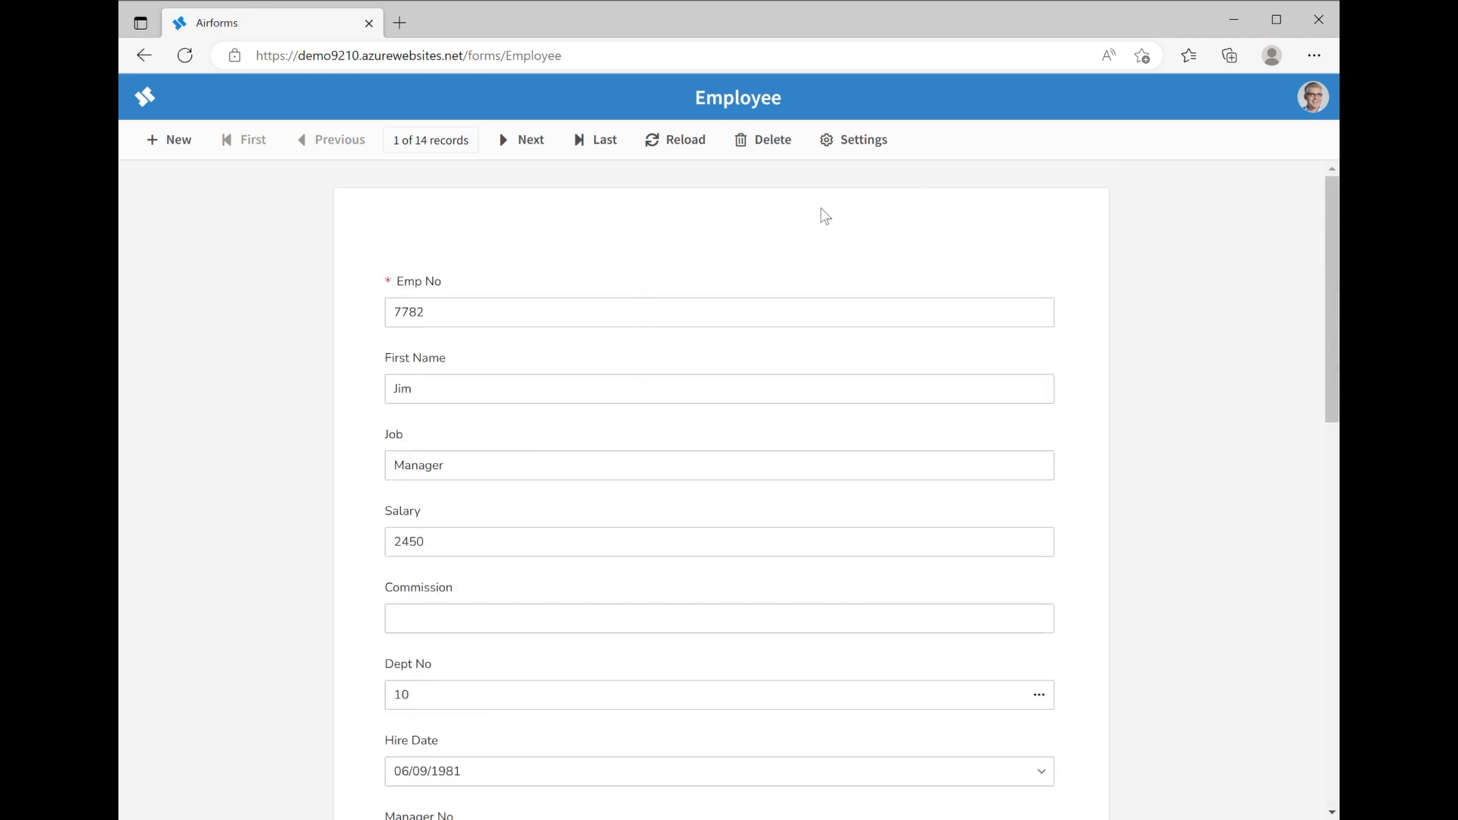
- Turn on design mode for the form and apply the header title Employee
{"action": "left_click", "coordinate": [853, 143]}
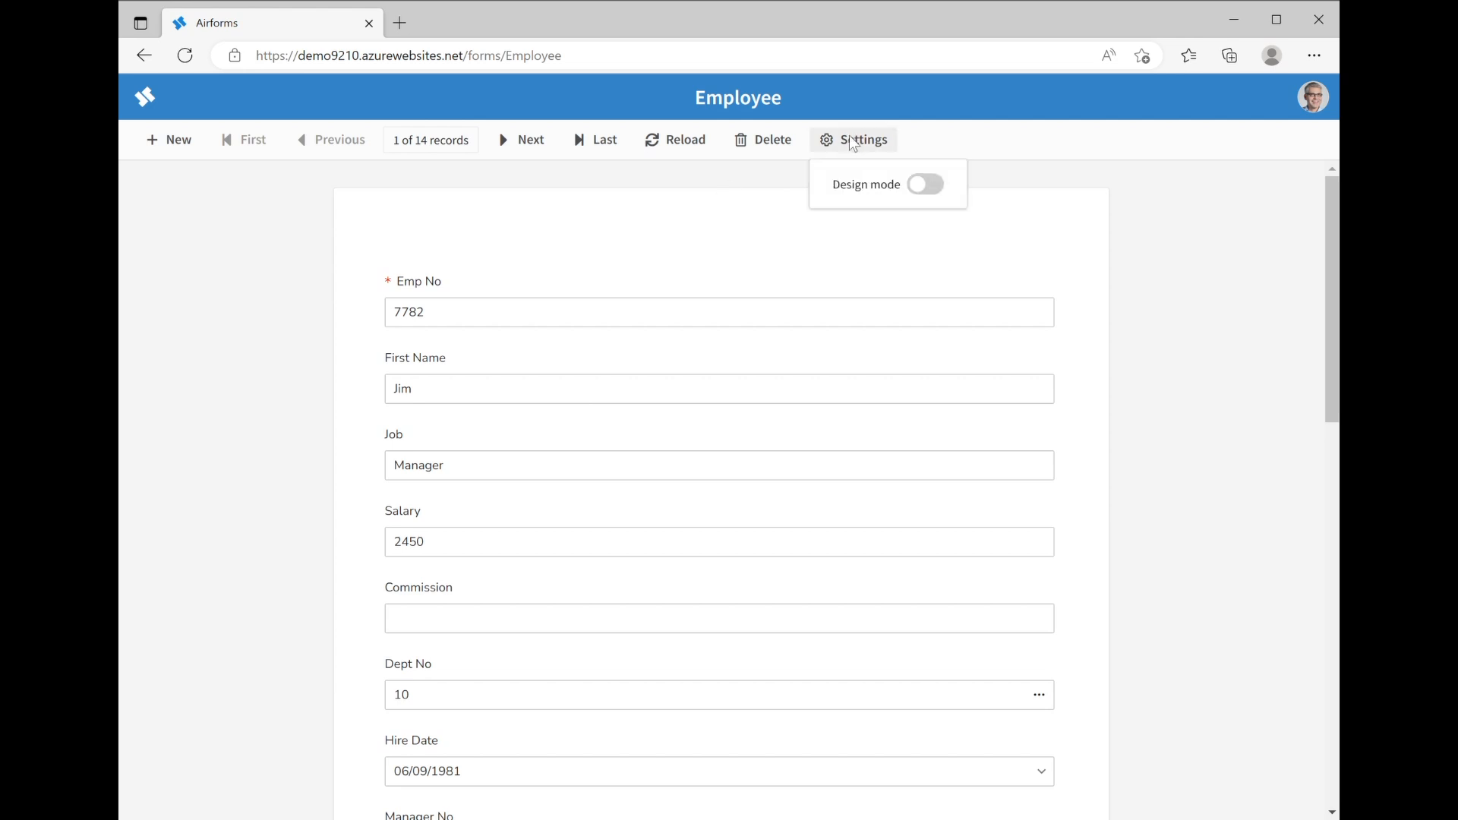
{"action": "left_click", "coordinate": [860, 185]}
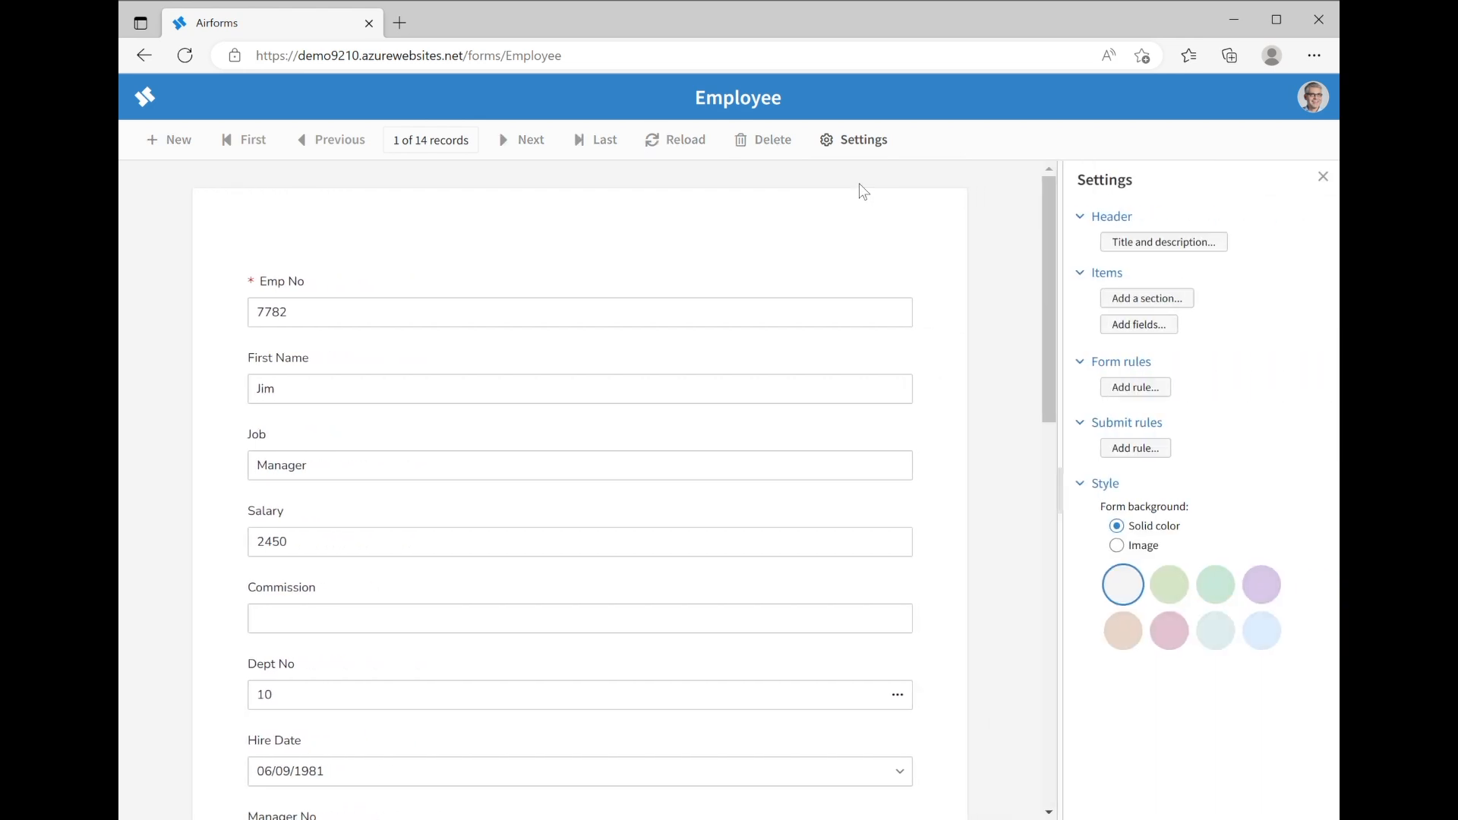
{"action": "left_click", "coordinate": [1140, 245]}
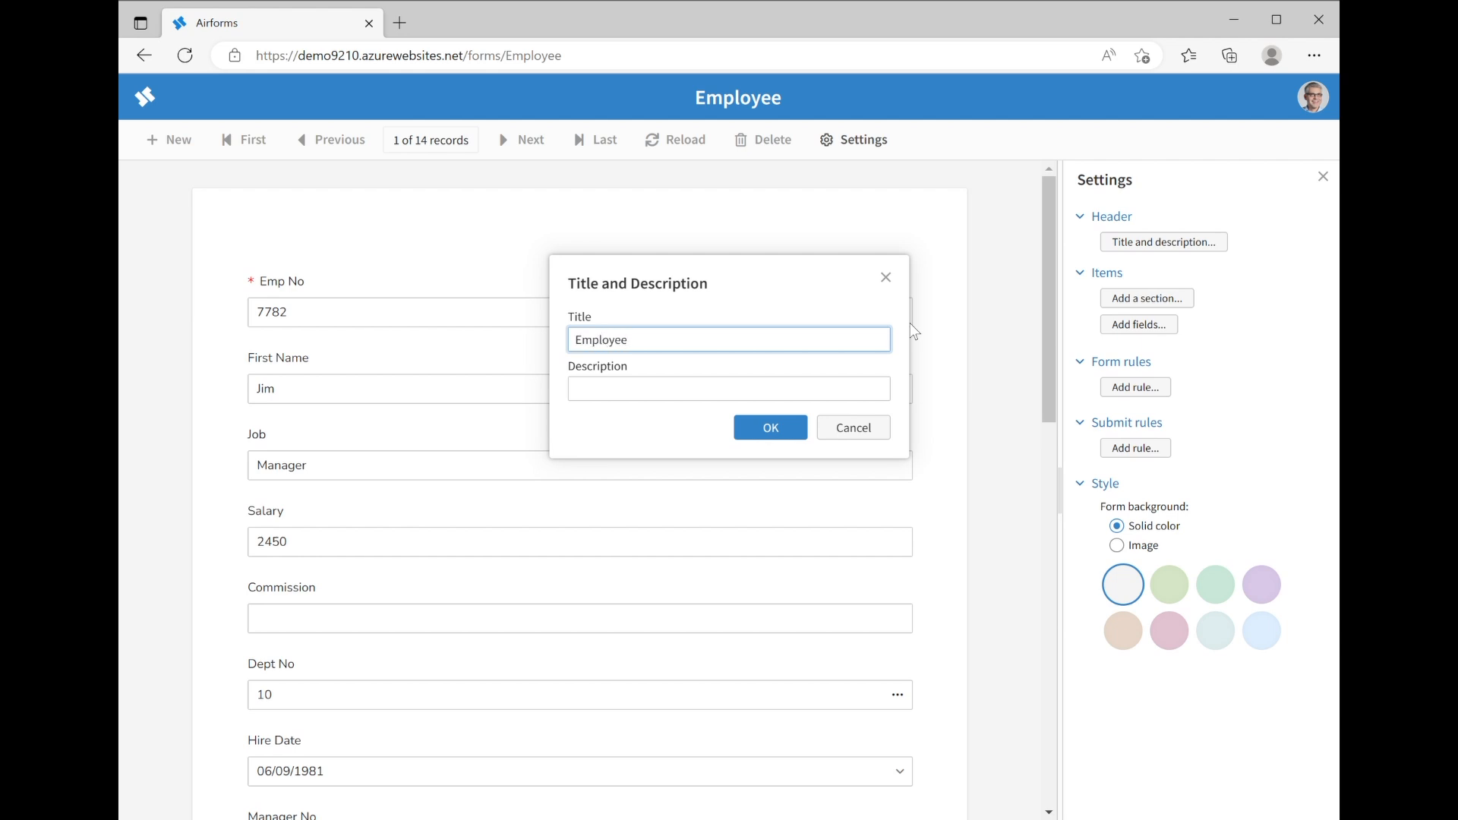
{"action": "left_click", "coordinate": [777, 425]}
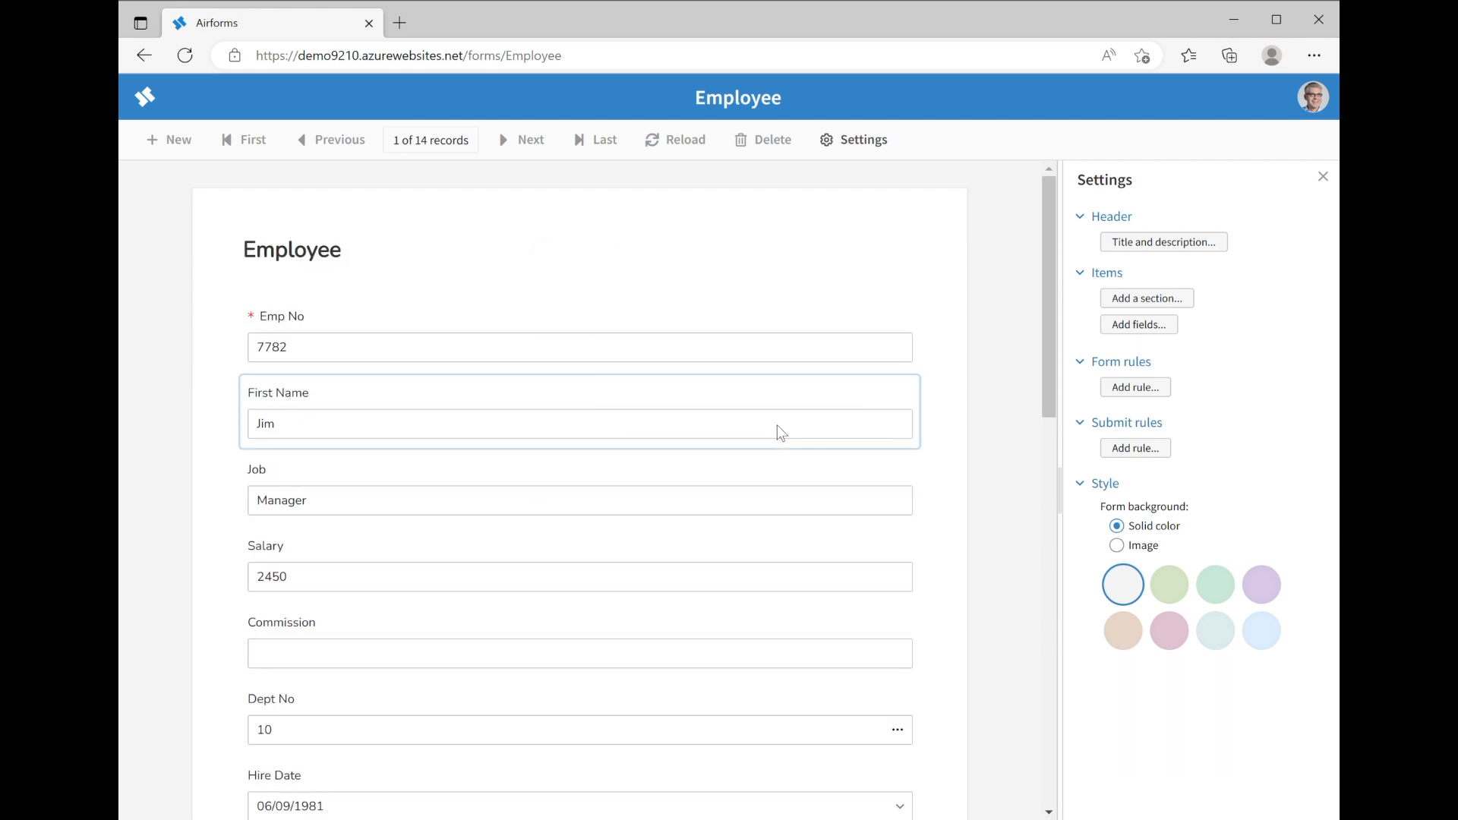
- Add a section titled "Personal info" and place it between the Emp No and First Name fields
{"action": "left_click", "coordinate": [1154, 303]}
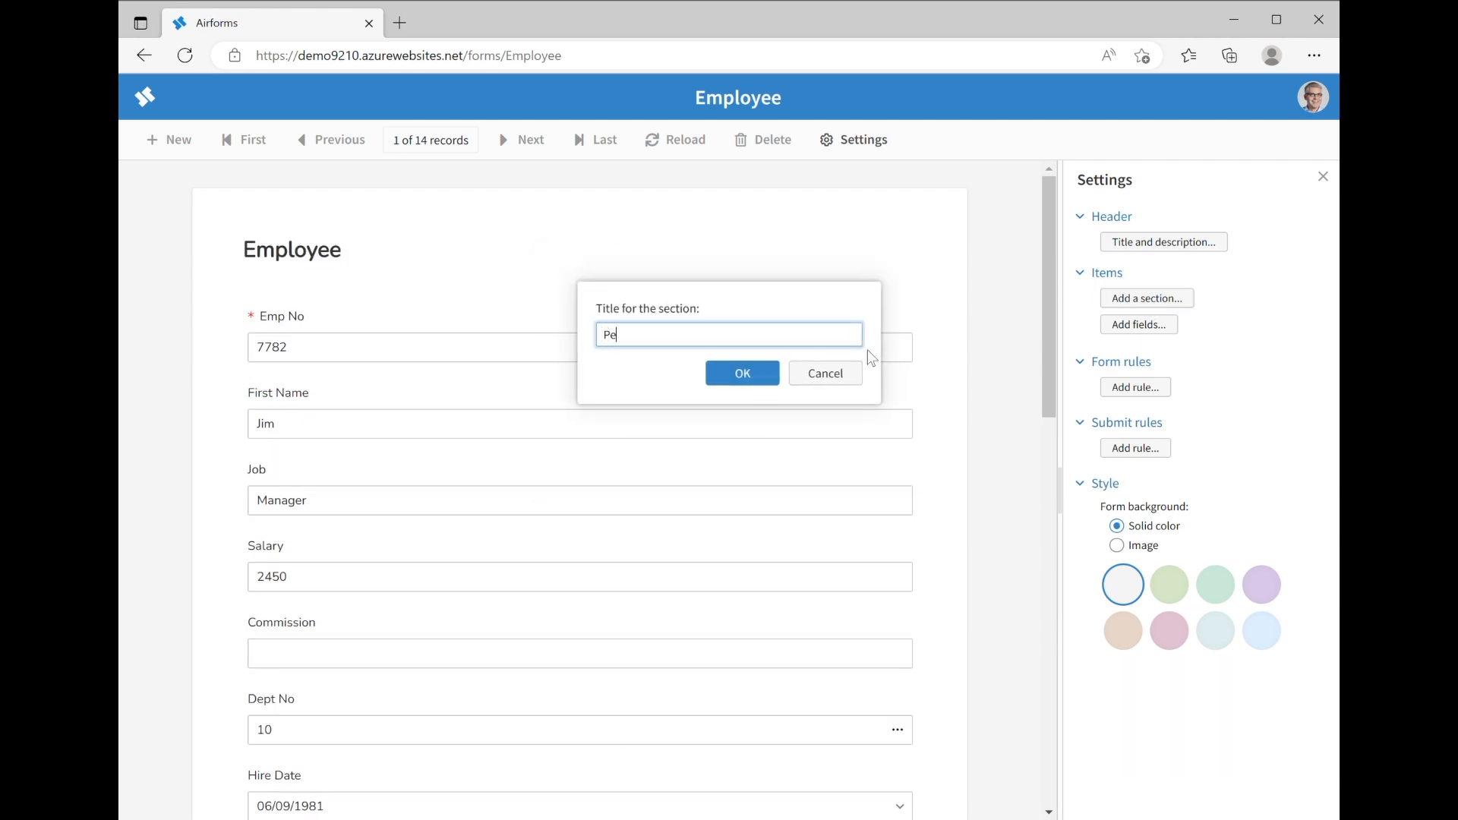
{"action": "type", "text": "Personal info"}
{"action": "left_click", "coordinate": [733, 375]}
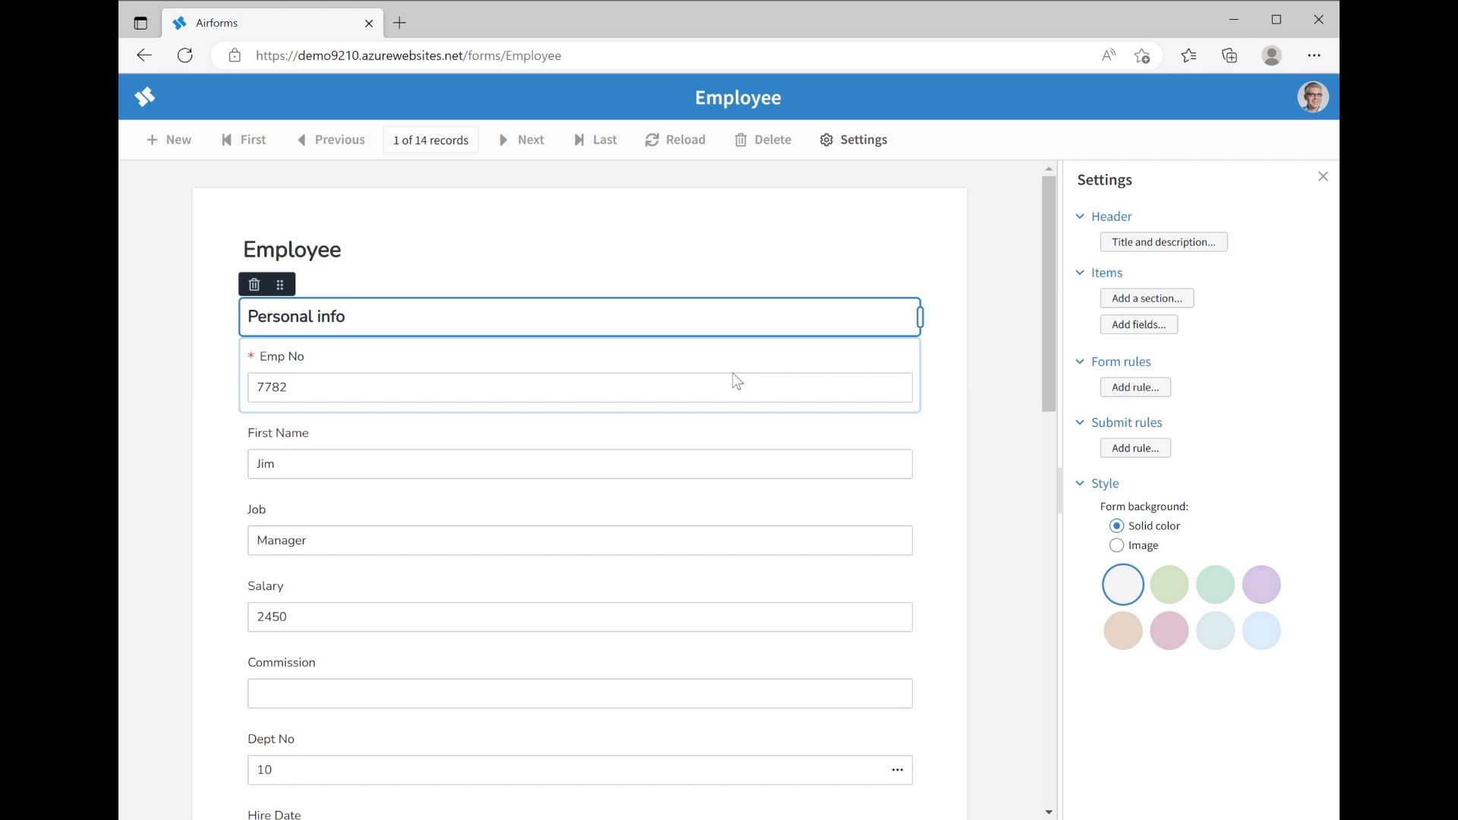
{"action": "left_click_drag", "start_coordinate": [280, 285], "coordinate": [293, 388]}
- Narrow the Emp No field to about a quarter of the form's width
{"action": "left_click", "coordinate": [364, 347]}
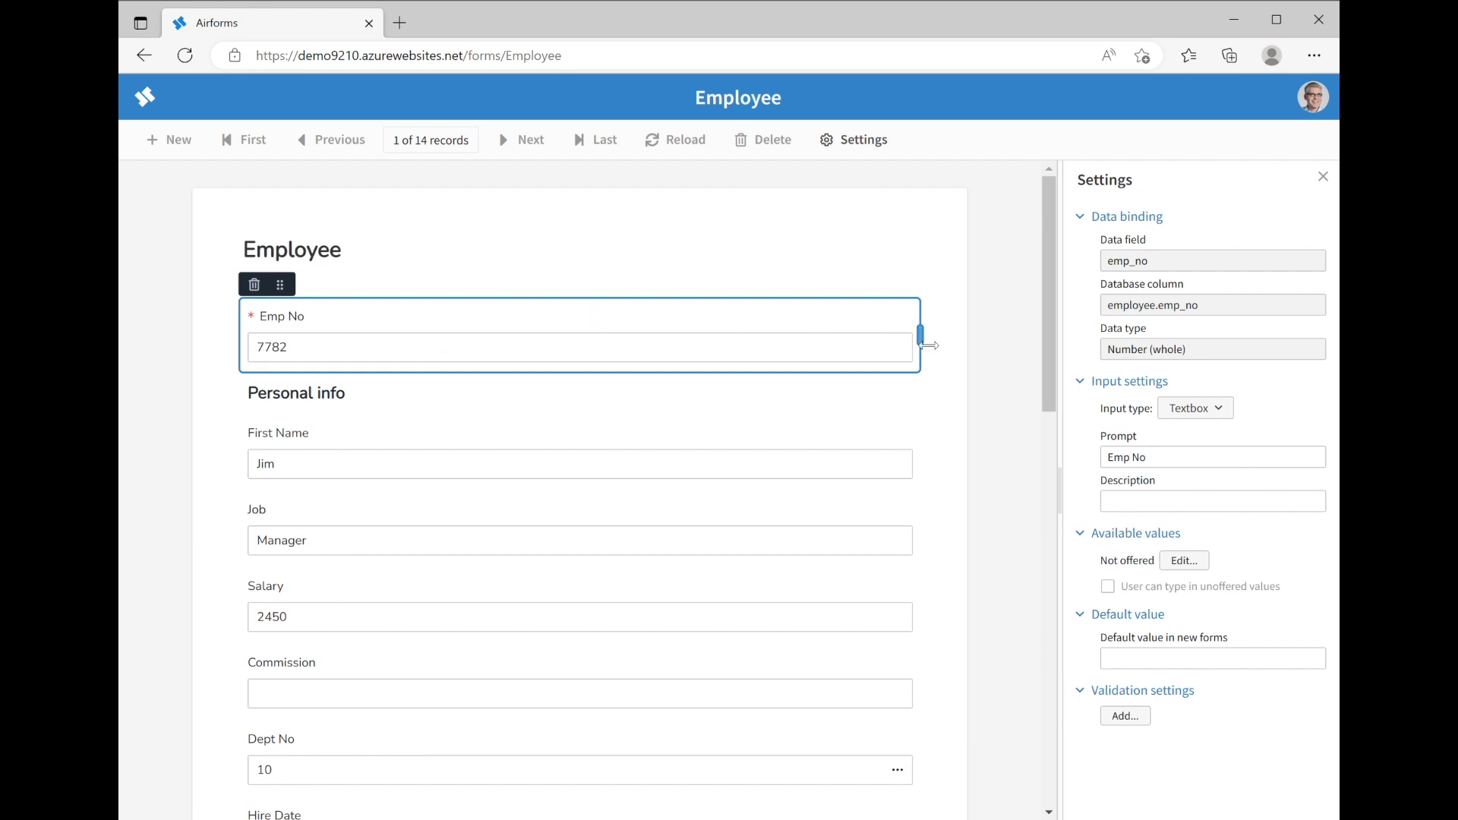
{"action": "left_click_drag", "start_coordinate": [928, 346], "coordinate": [760, 344]}
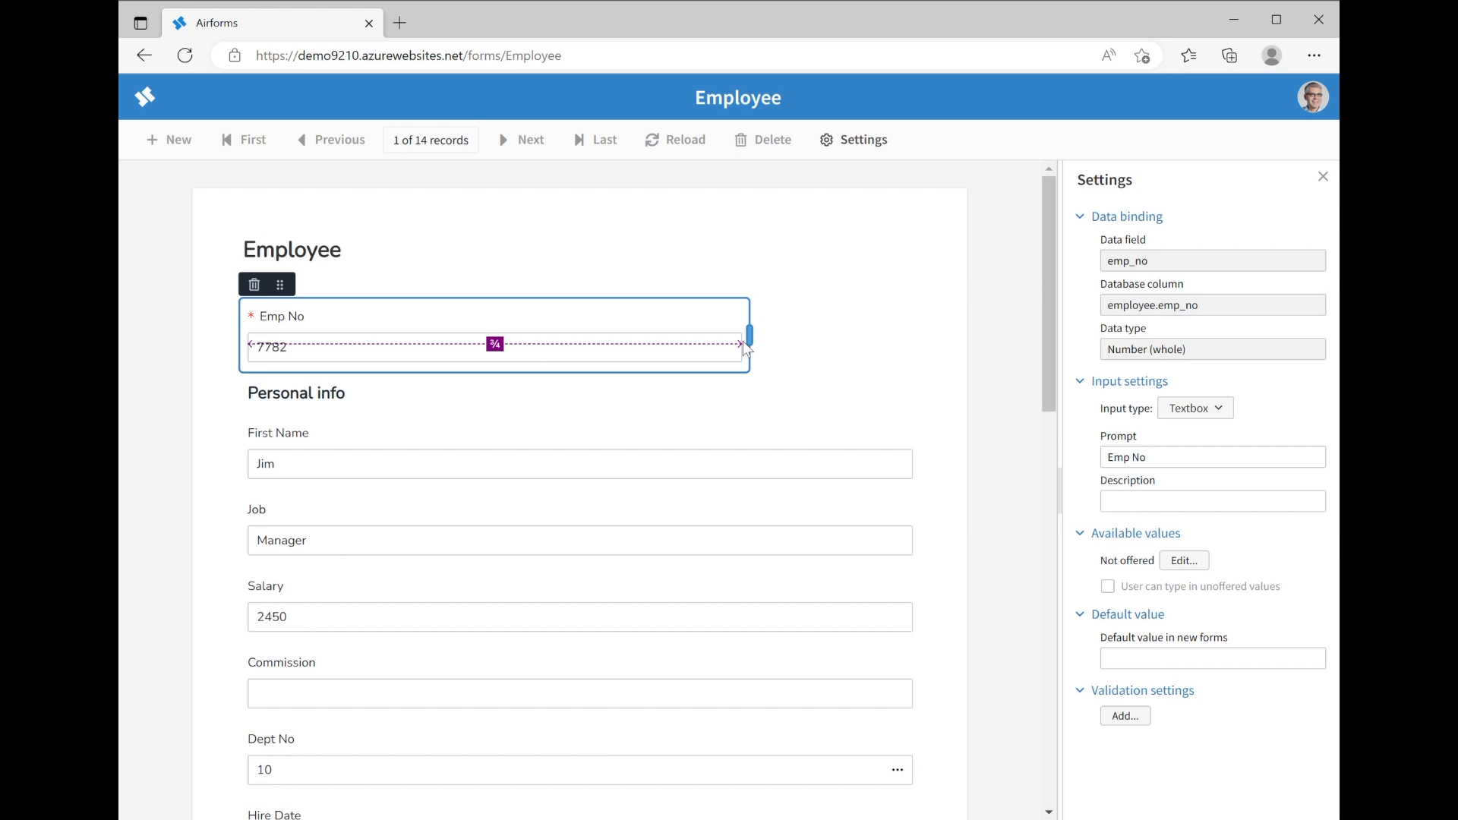
{"action": "left_click_drag", "start_coordinate": [744, 347], "coordinate": [414, 340]}
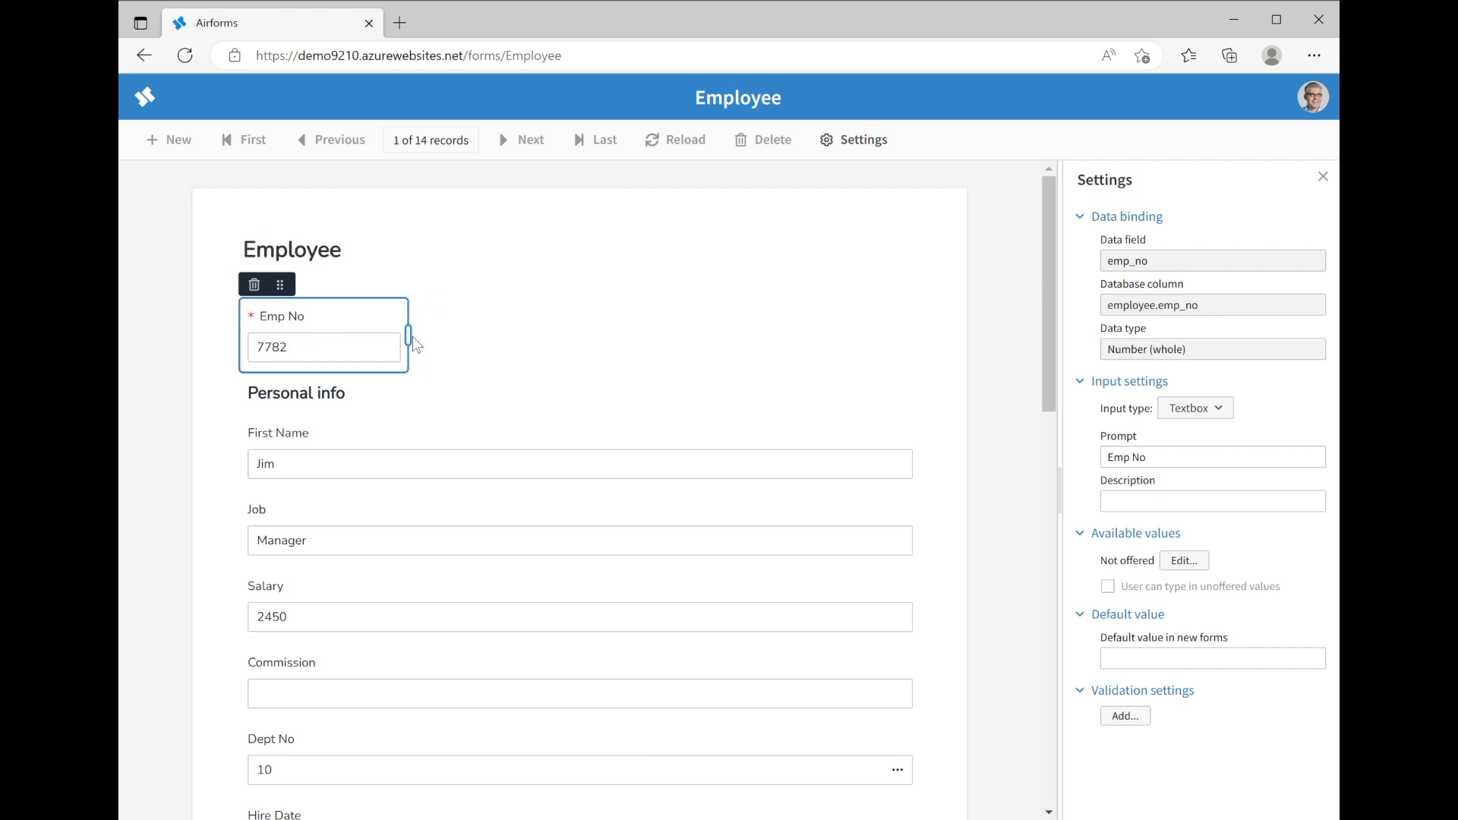
{"action": "left_click", "coordinate": [506, 344]}
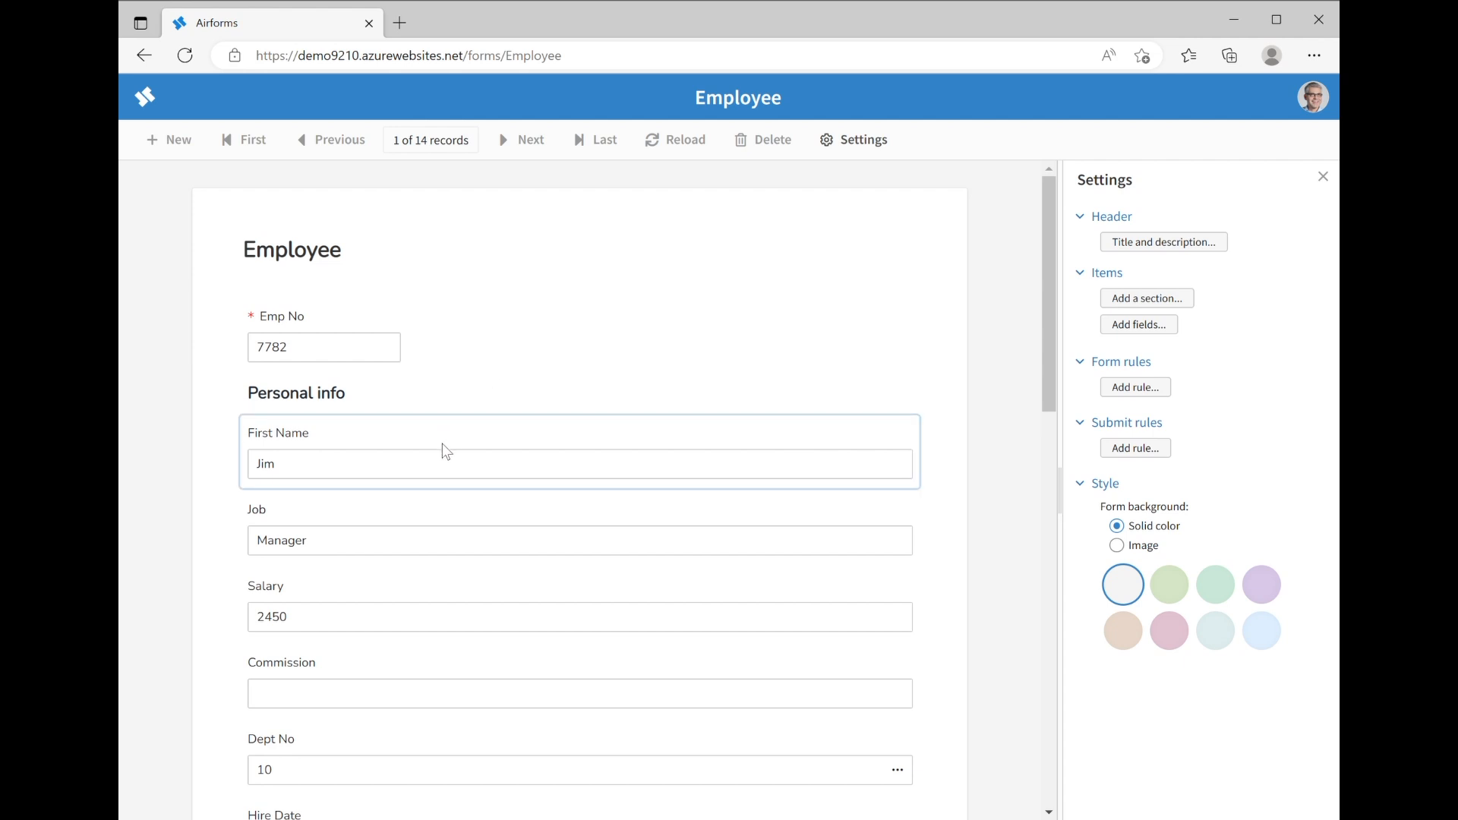
- Move the Last Name field up beside First Name so both share one row under Personal info
{"action": "scroll", "coordinate": [416, 479], "scroll_direction": "down", "scroll_amount": 6}
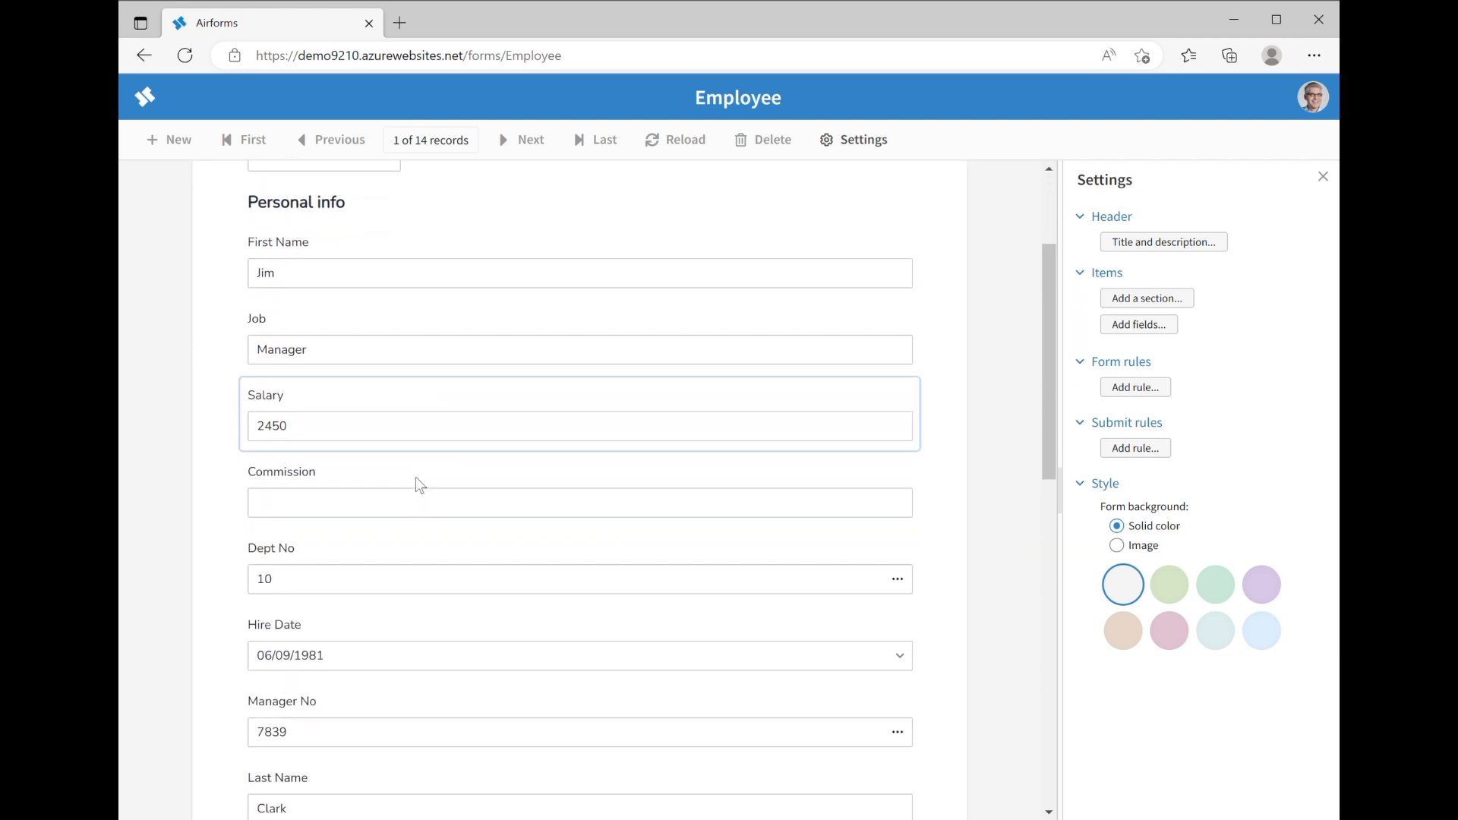
{"action": "scroll", "coordinate": [416, 479], "scroll_direction": "down", "scroll_amount": 1}
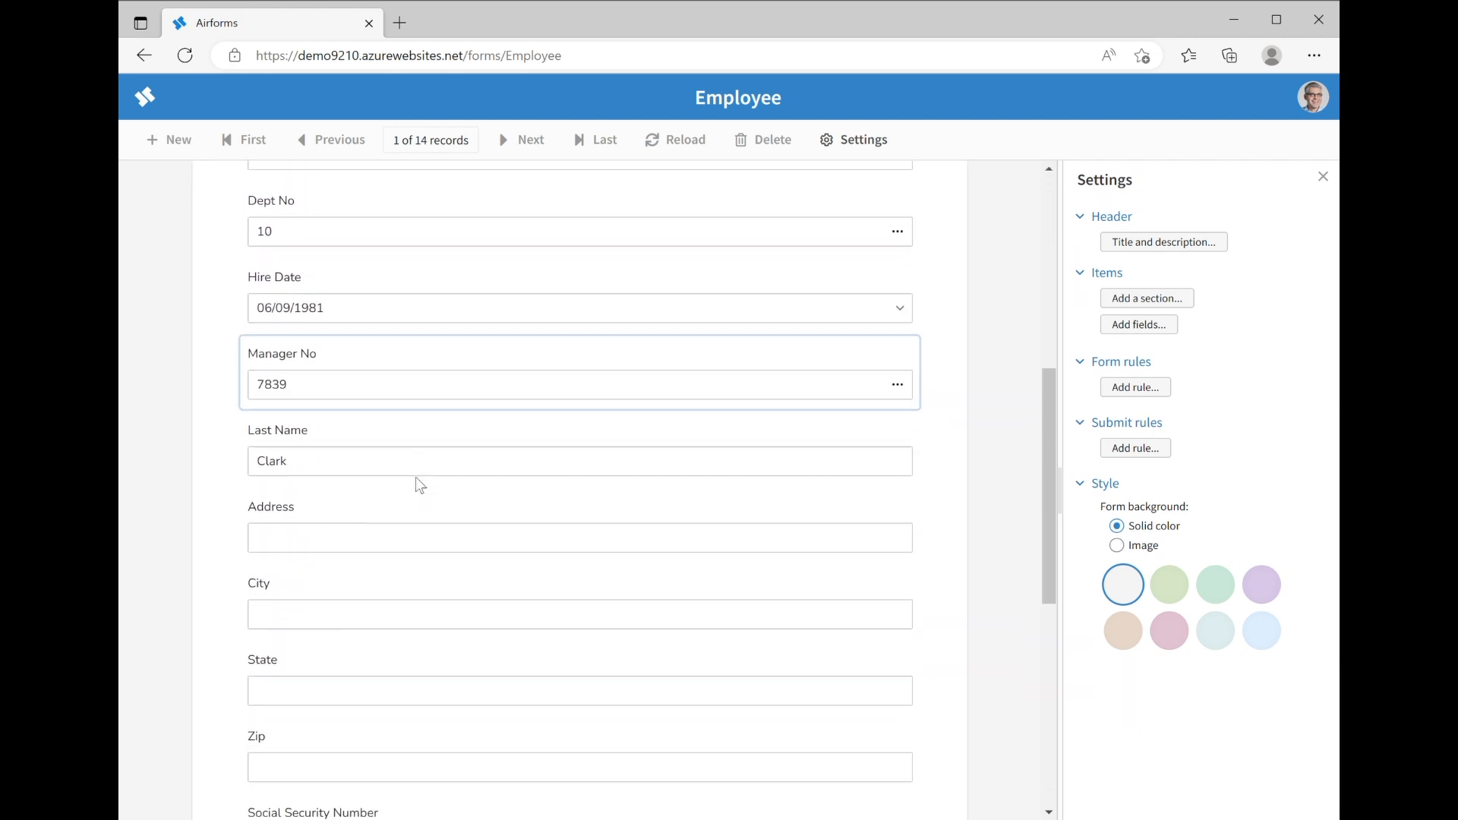
{"action": "left_click", "coordinate": [354, 451]}
{"action": "left_click_drag", "start_coordinate": [281, 398], "coordinate": [585, 388]}
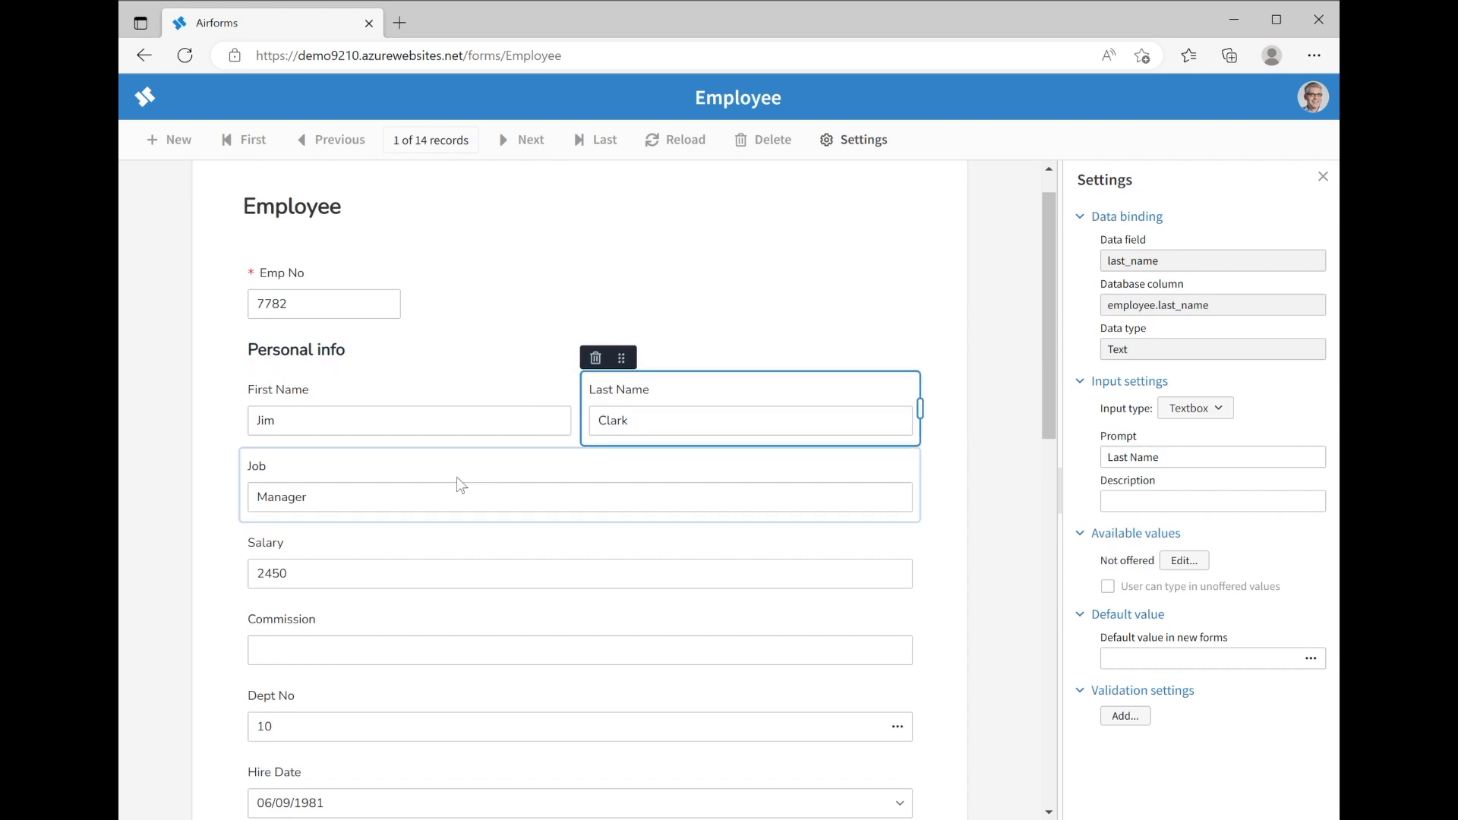
- Move the Date Of Birth field into the Personal info section, directly below the First Name and Last Name row
{"action": "scroll", "coordinate": [457, 477], "scroll_direction": "down", "scroll_amount": 5}
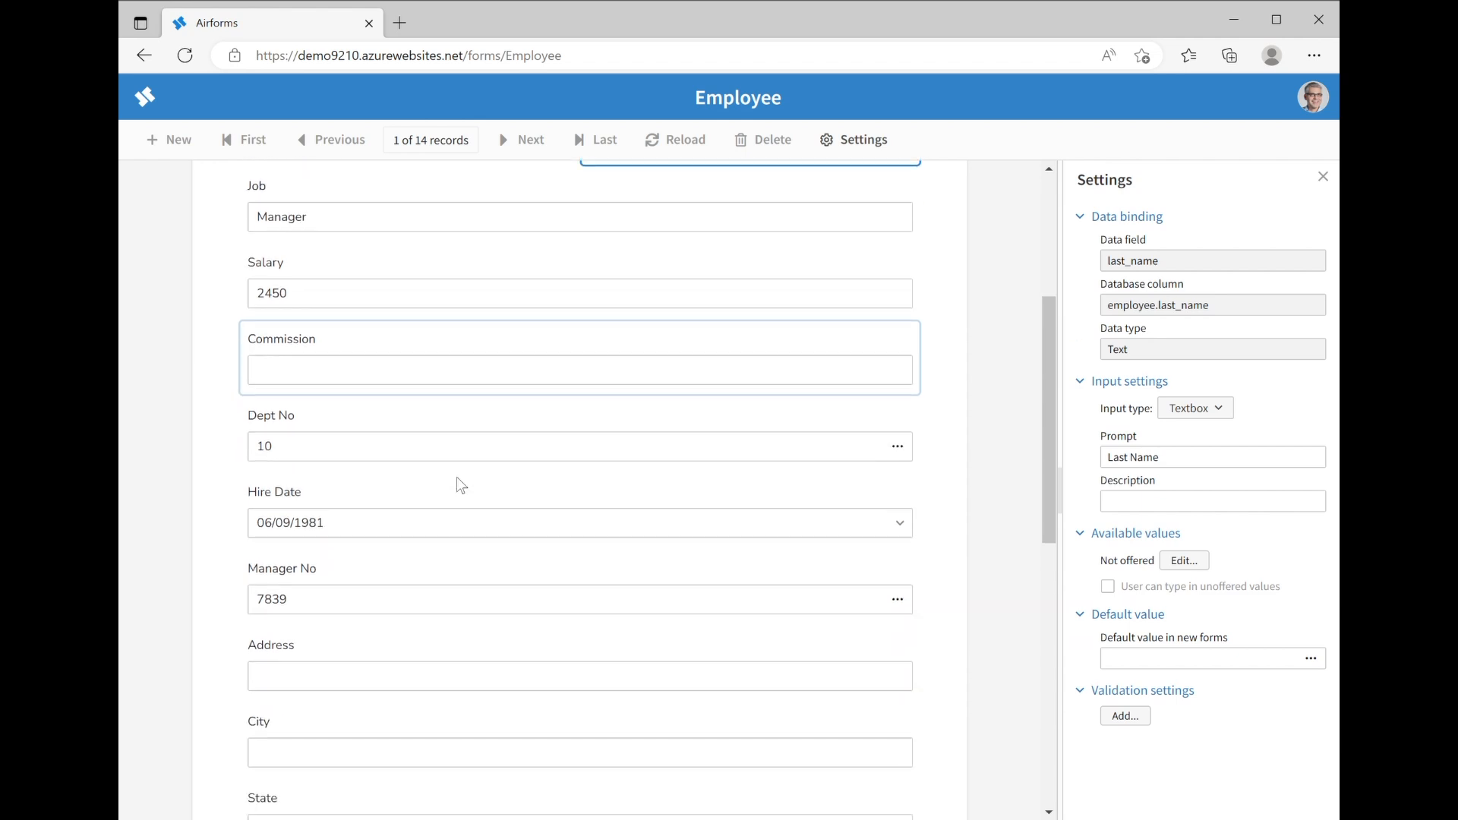
{"action": "scroll", "coordinate": [458, 482], "scroll_direction": "down", "scroll_amount": 4}
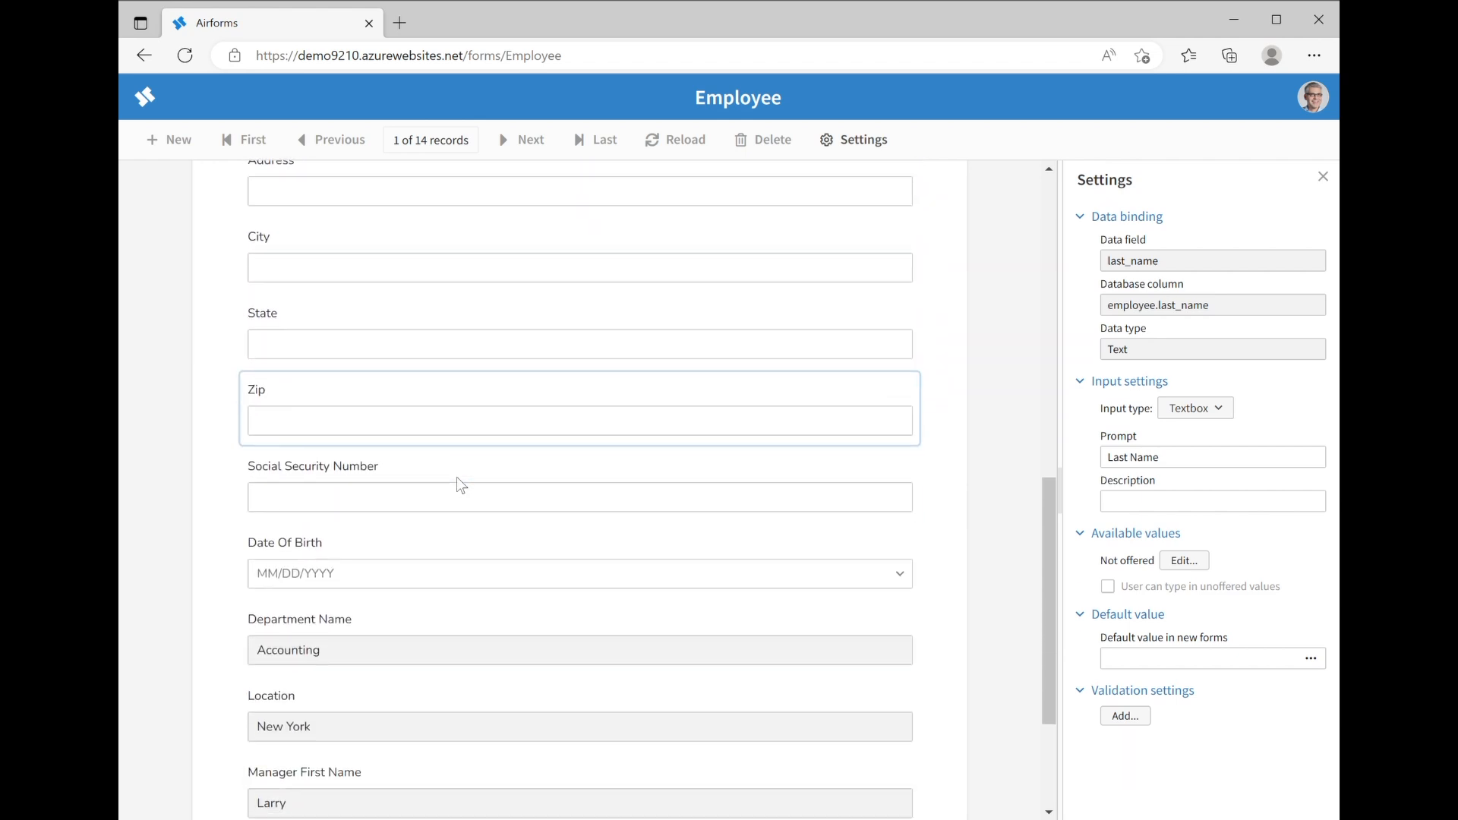
{"action": "left_click", "coordinate": [371, 547]}
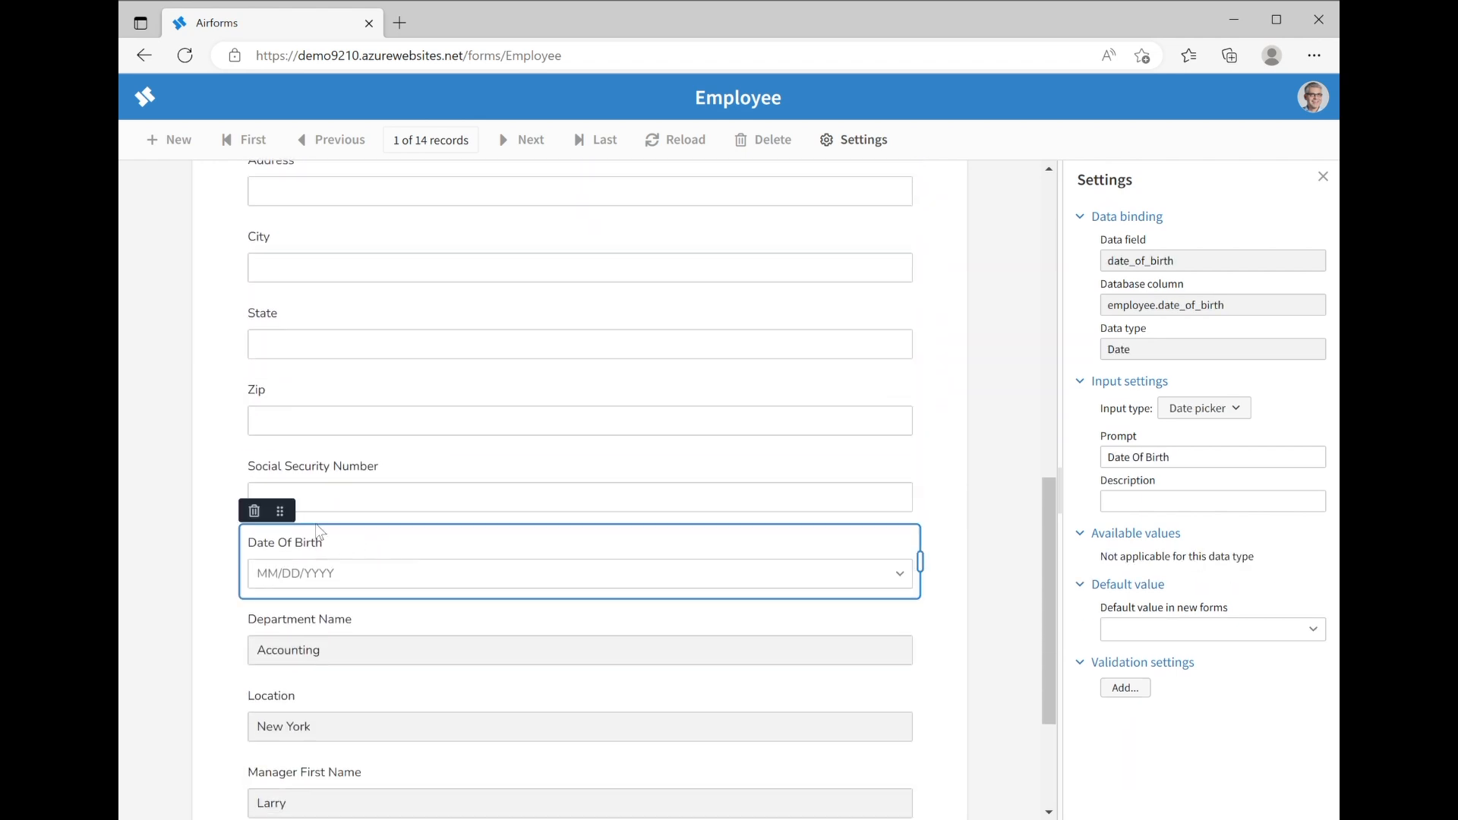
{"action": "left_click_drag", "start_coordinate": [290, 517], "coordinate": [288, 395]}
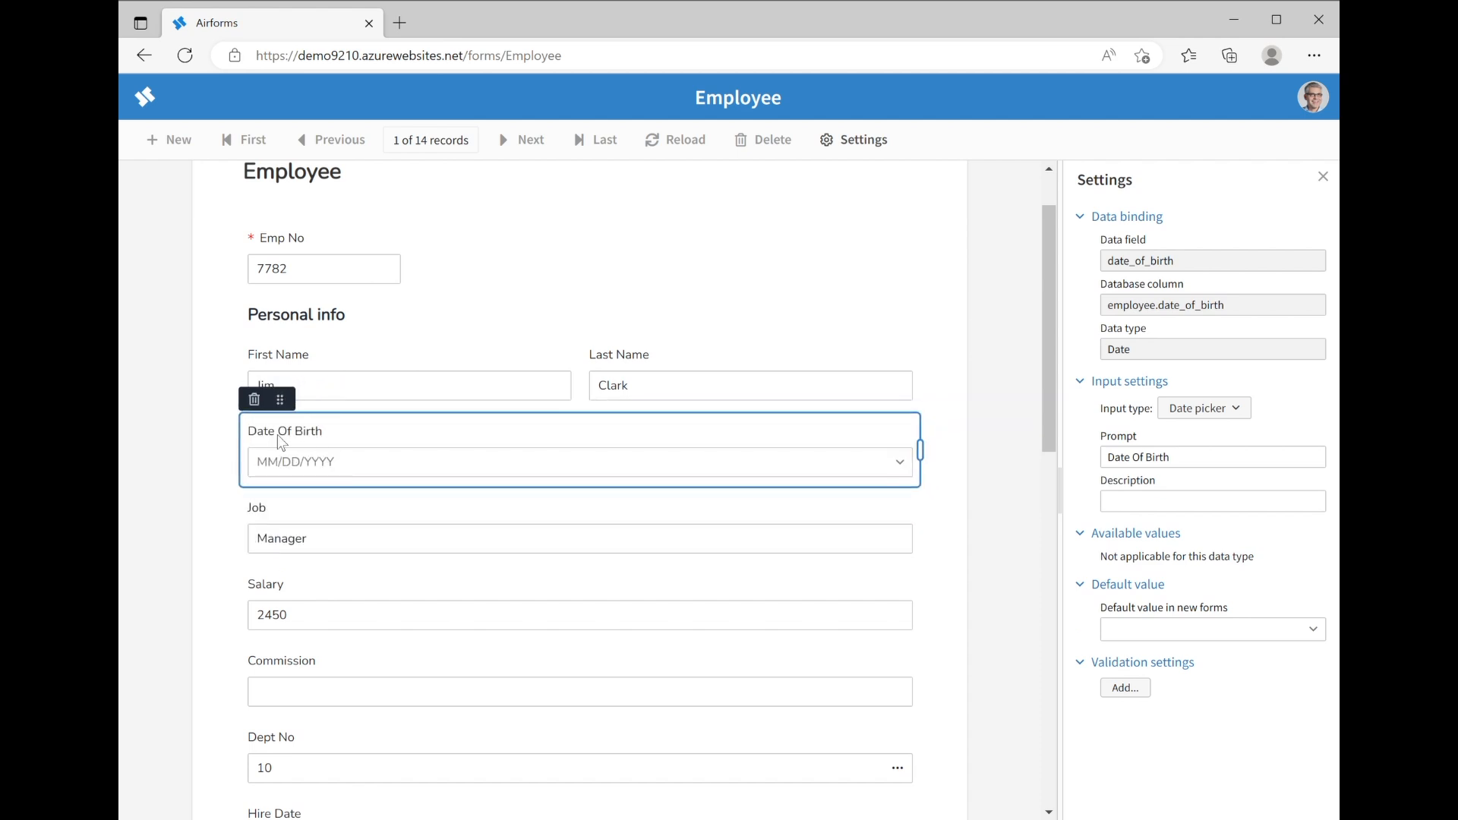
- Change the birth date field's prompt to "Date of Birth" with a lowercase "of"
{"action": "left_click", "coordinate": [1148, 461]}
{"action": "key", "text": "BackSpace"}
{"action": "type", "text": "o"}
{"action": "key", "text": "Tab"}
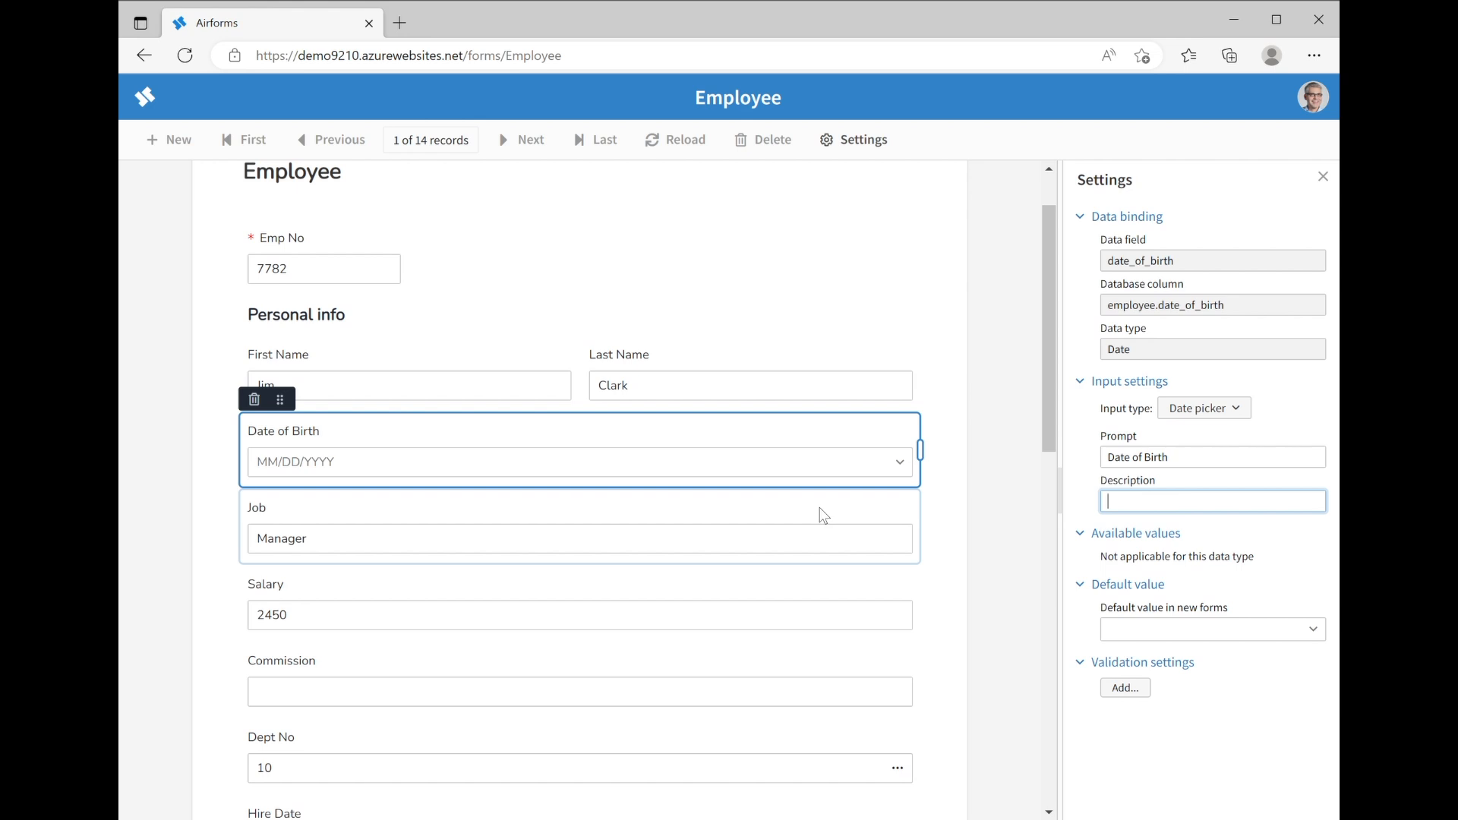
- Move the Social Security Number field beside Date of Birth so both share one row
{"action": "scroll", "coordinate": [819, 509], "scroll_direction": "down", "scroll_amount": 5}
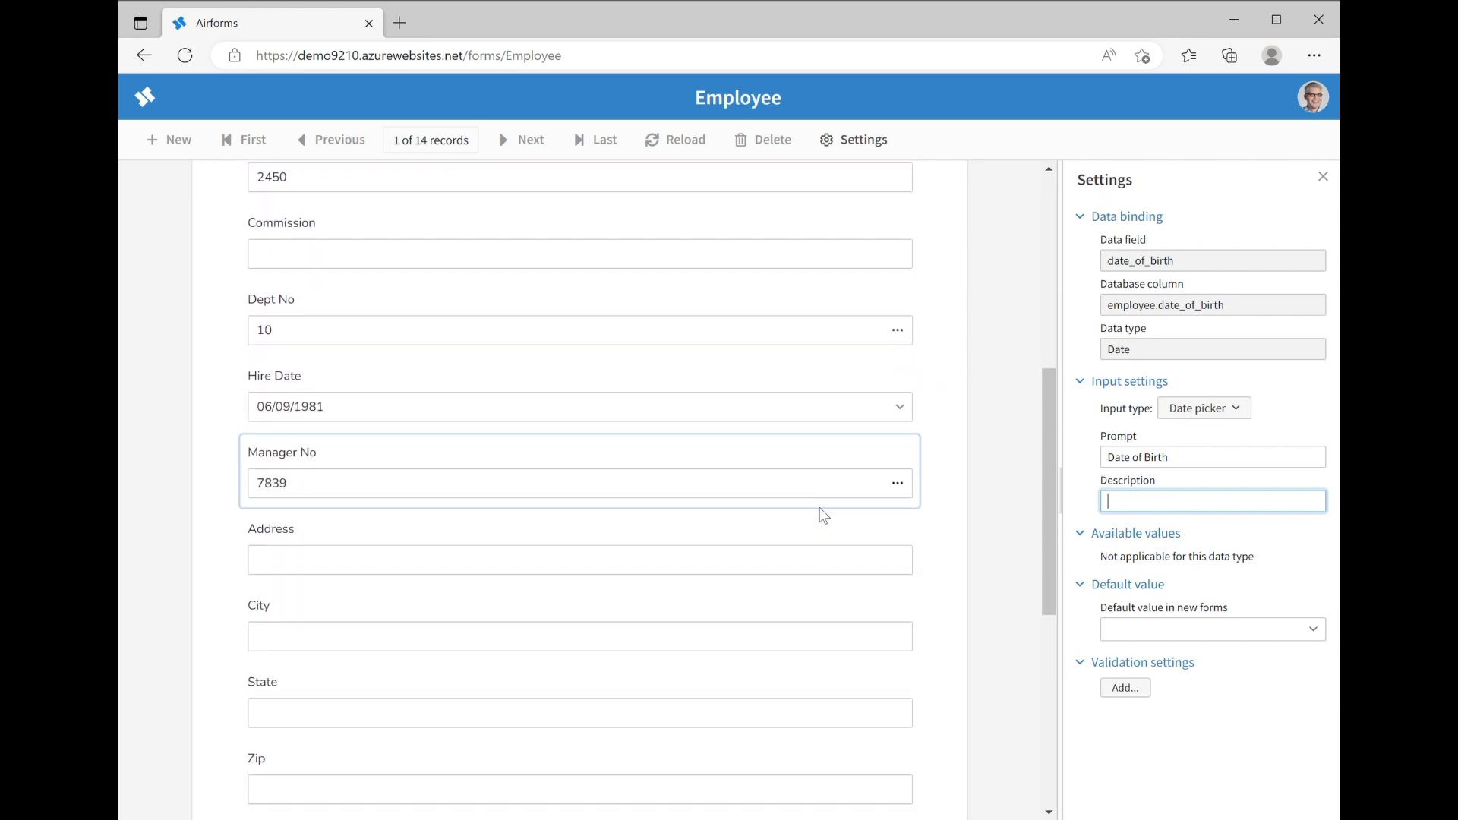
{"action": "scroll", "coordinate": [819, 508], "scroll_direction": "down", "scroll_amount": 3}
{"action": "left_click", "coordinate": [654, 637]}
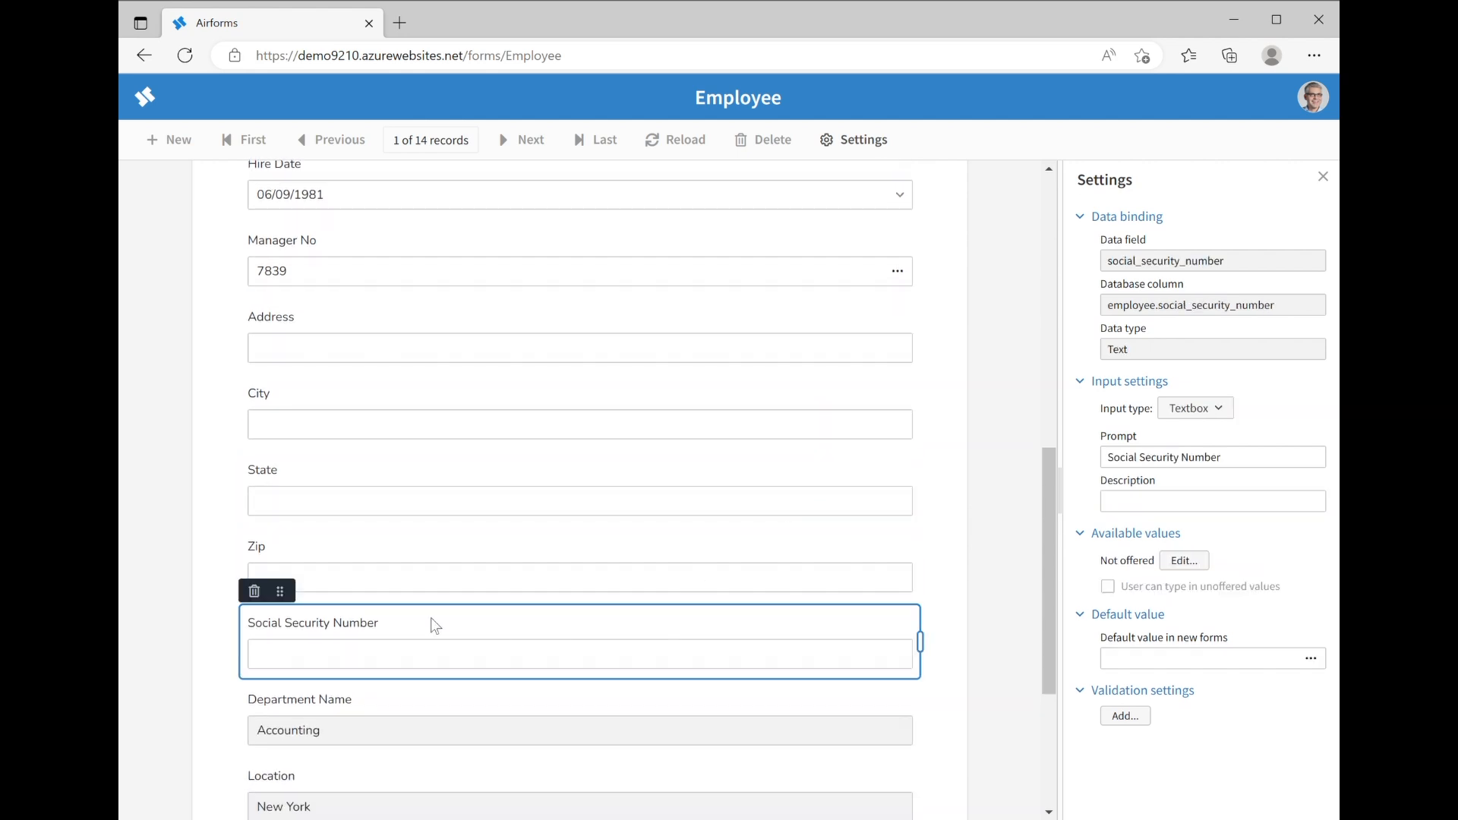
{"action": "left_click_drag", "start_coordinate": [284, 591], "coordinate": [637, 387]}
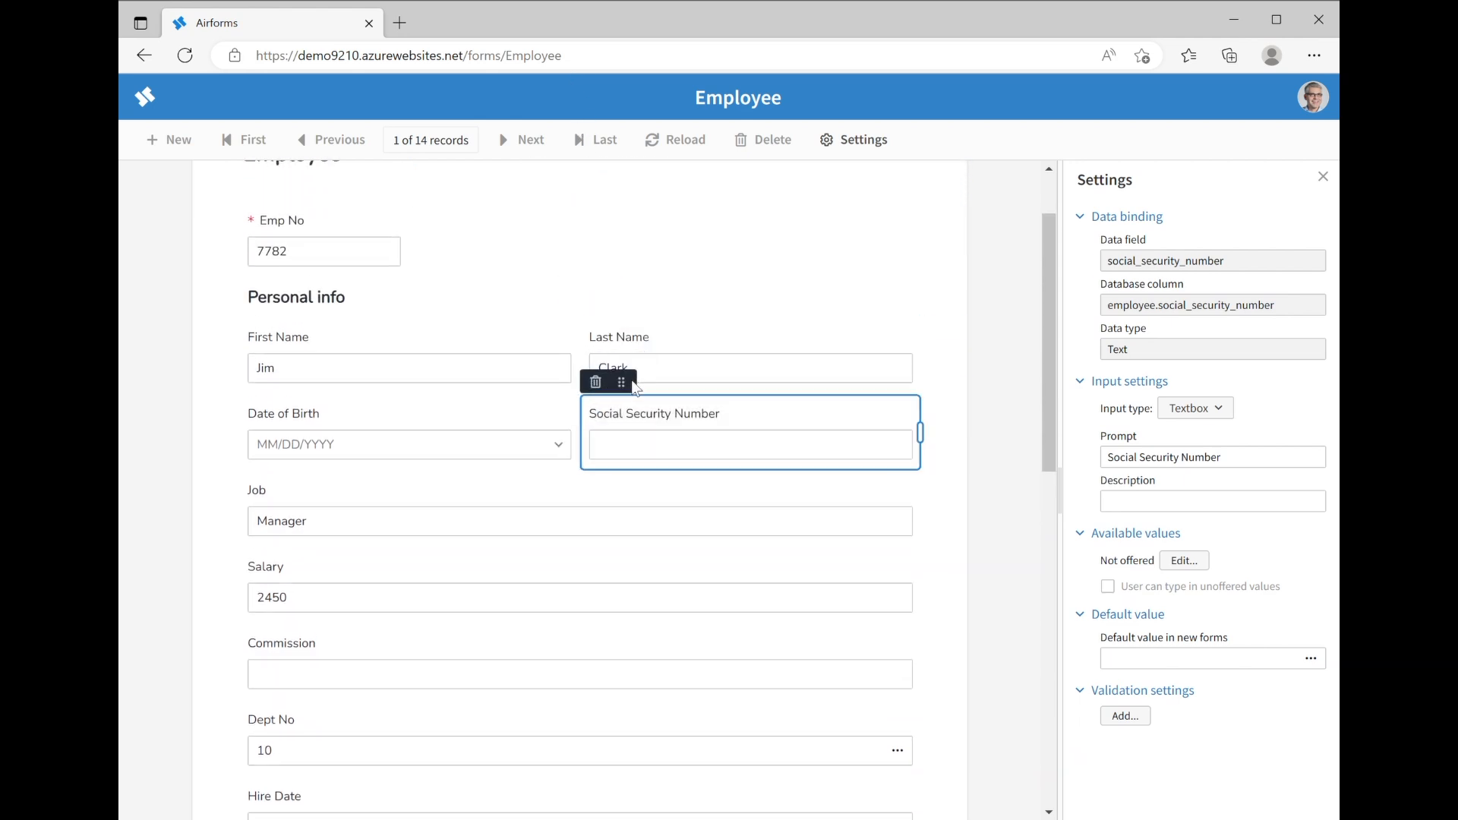
- Move the Address field to its own row below Date of Birth and Social Security Number
{"action": "scroll", "coordinate": [636, 388], "scroll_direction": "down", "scroll_amount": 6}
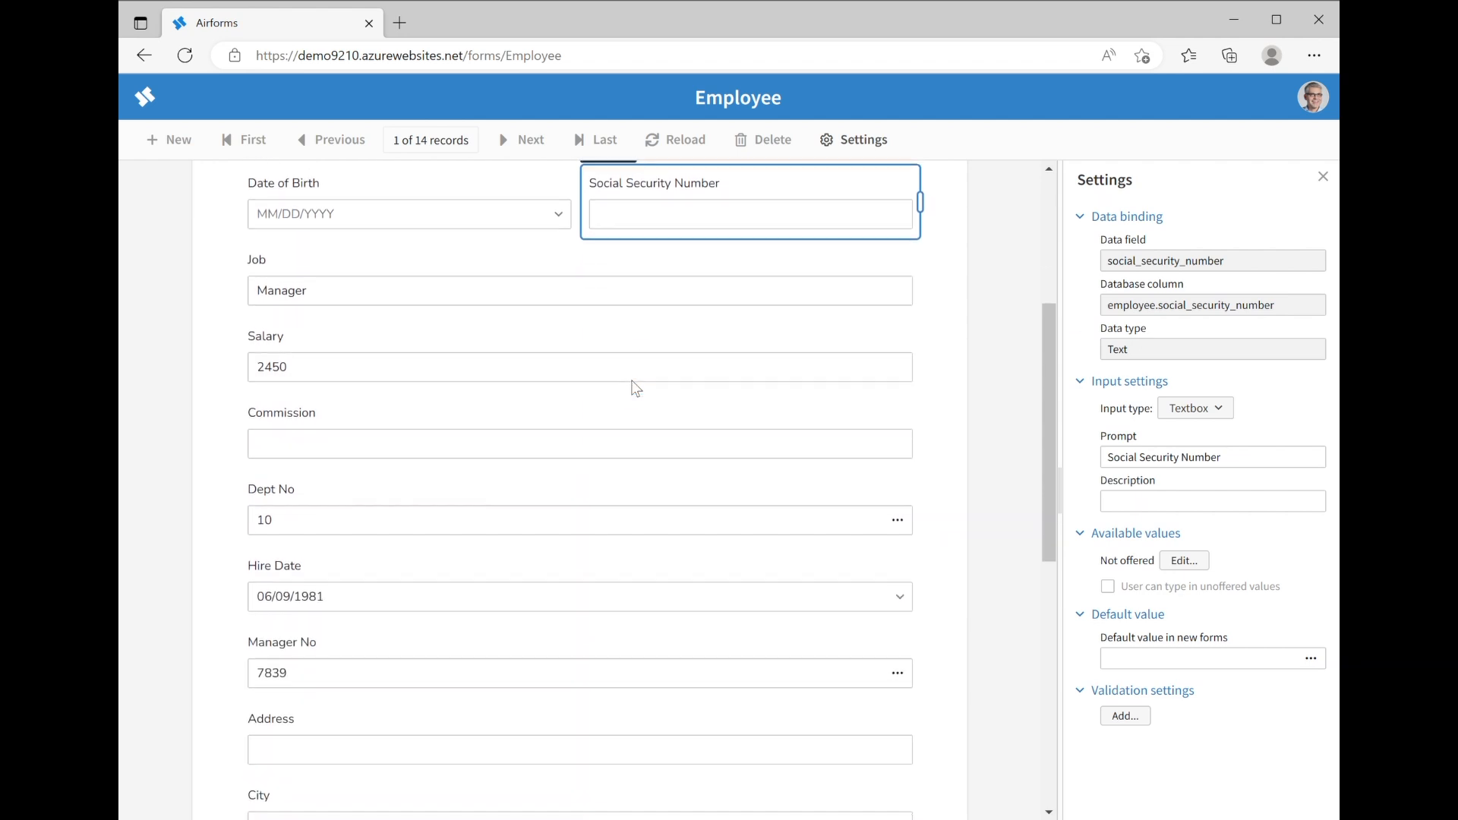
{"action": "left_click", "coordinate": [508, 469]}
{"action": "mouse_move", "coordinate": [281, 419]}
{"action": "left_mouse_down"}
{"action": "mouse_move", "coordinate": [327, 243]}
{"action": "mouse_move", "coordinate": [357, 228]}
{"action": "mouse_move", "coordinate": [387, 277]}
{"action": "mouse_move", "coordinate": [316, 426]}
{"action": "mouse_move", "coordinate": [281, 429]}
{"action": "mouse_move", "coordinate": [291, 443]}
{"action": "left_mouse_up"}
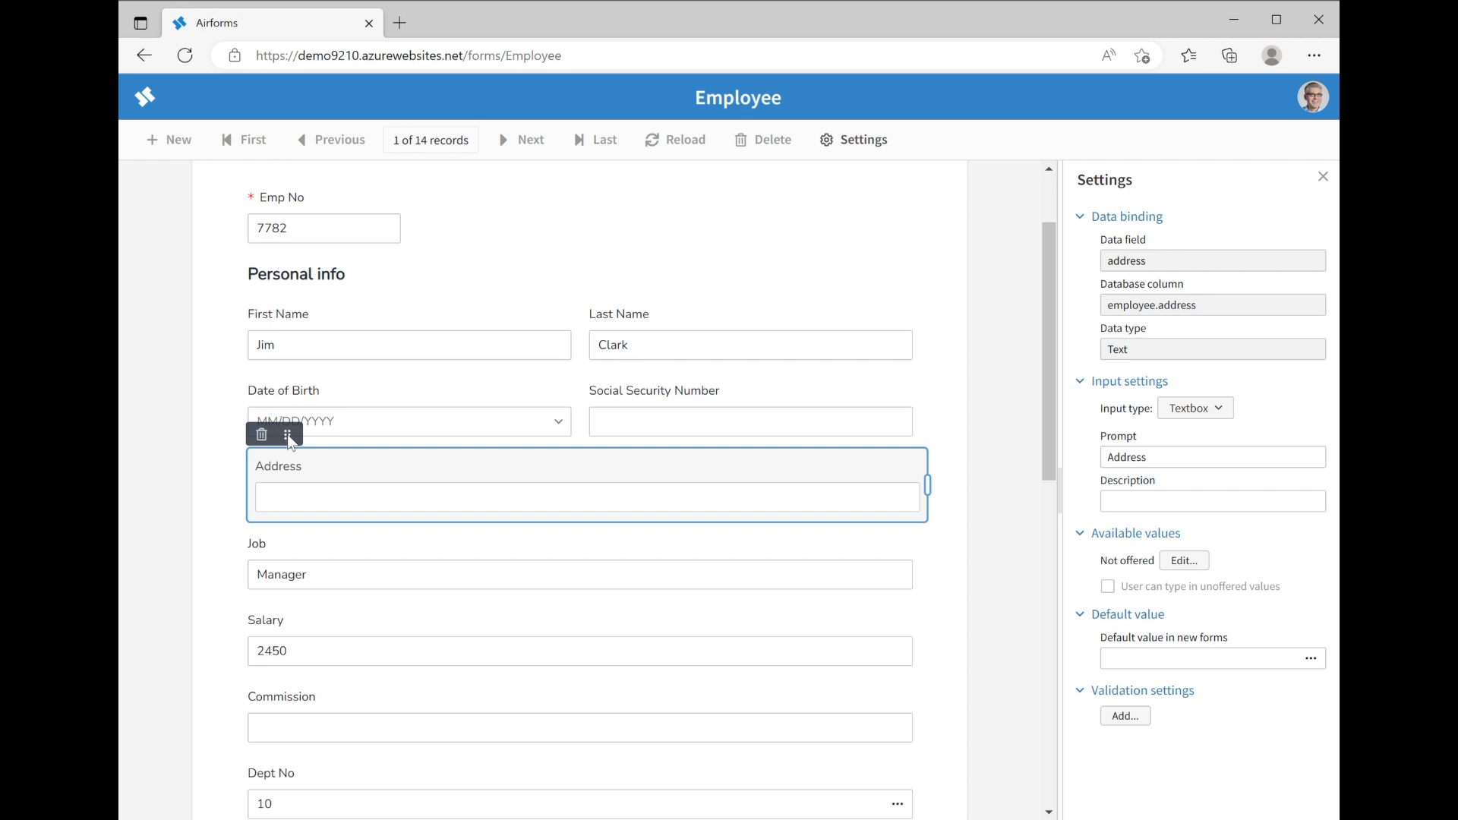
- Place the City, State and Zip fields side by side on one row directly below the Address field
{"action": "scroll", "coordinate": [270, 569], "scroll_direction": "down", "scroll_amount": 3}
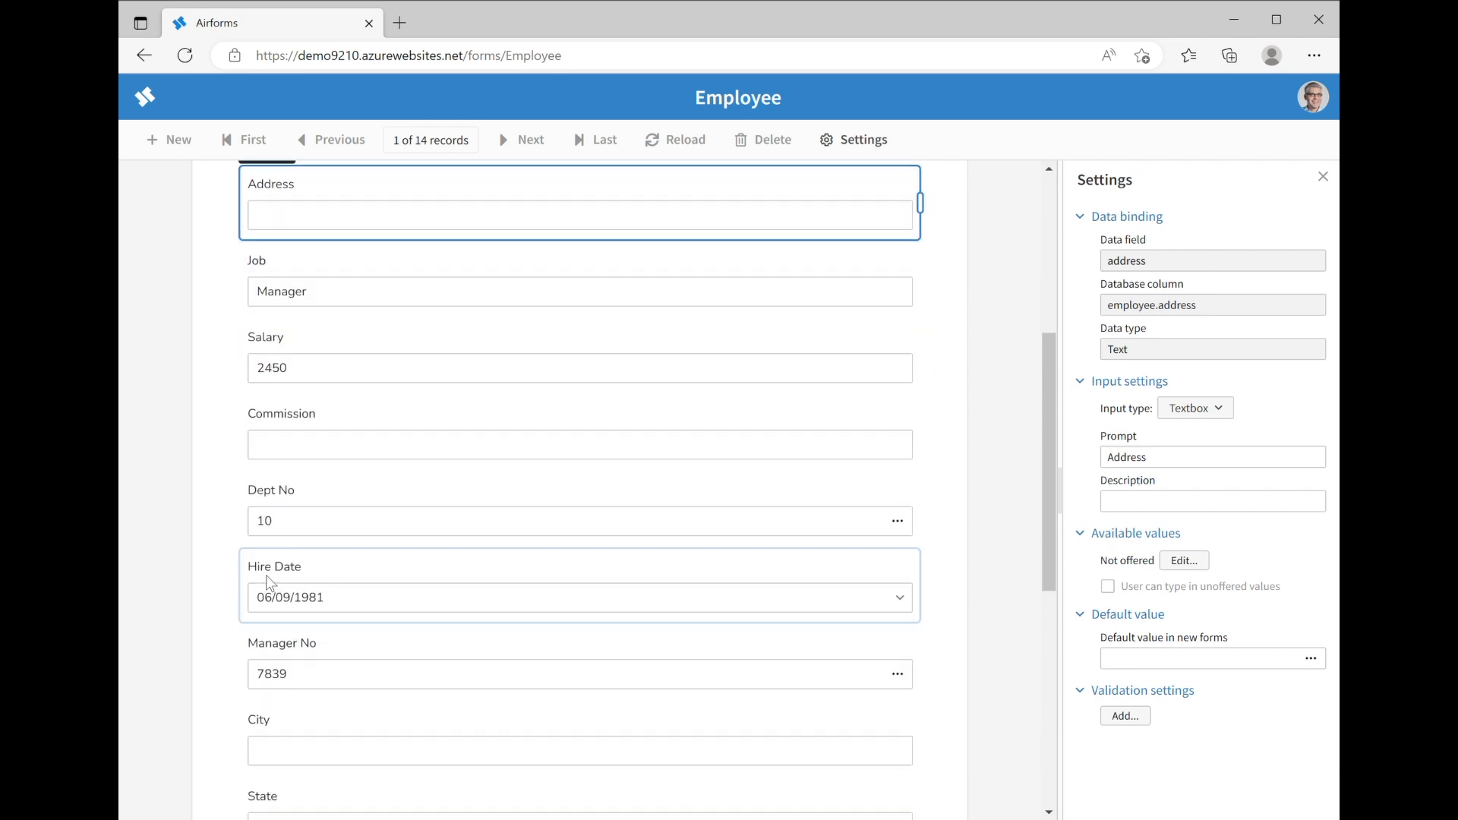
{"action": "scroll", "coordinate": [266, 577], "scroll_direction": "down", "scroll_amount": 3}
{"action": "scroll", "coordinate": [266, 578], "scroll_direction": "up", "scroll_amount": 1}
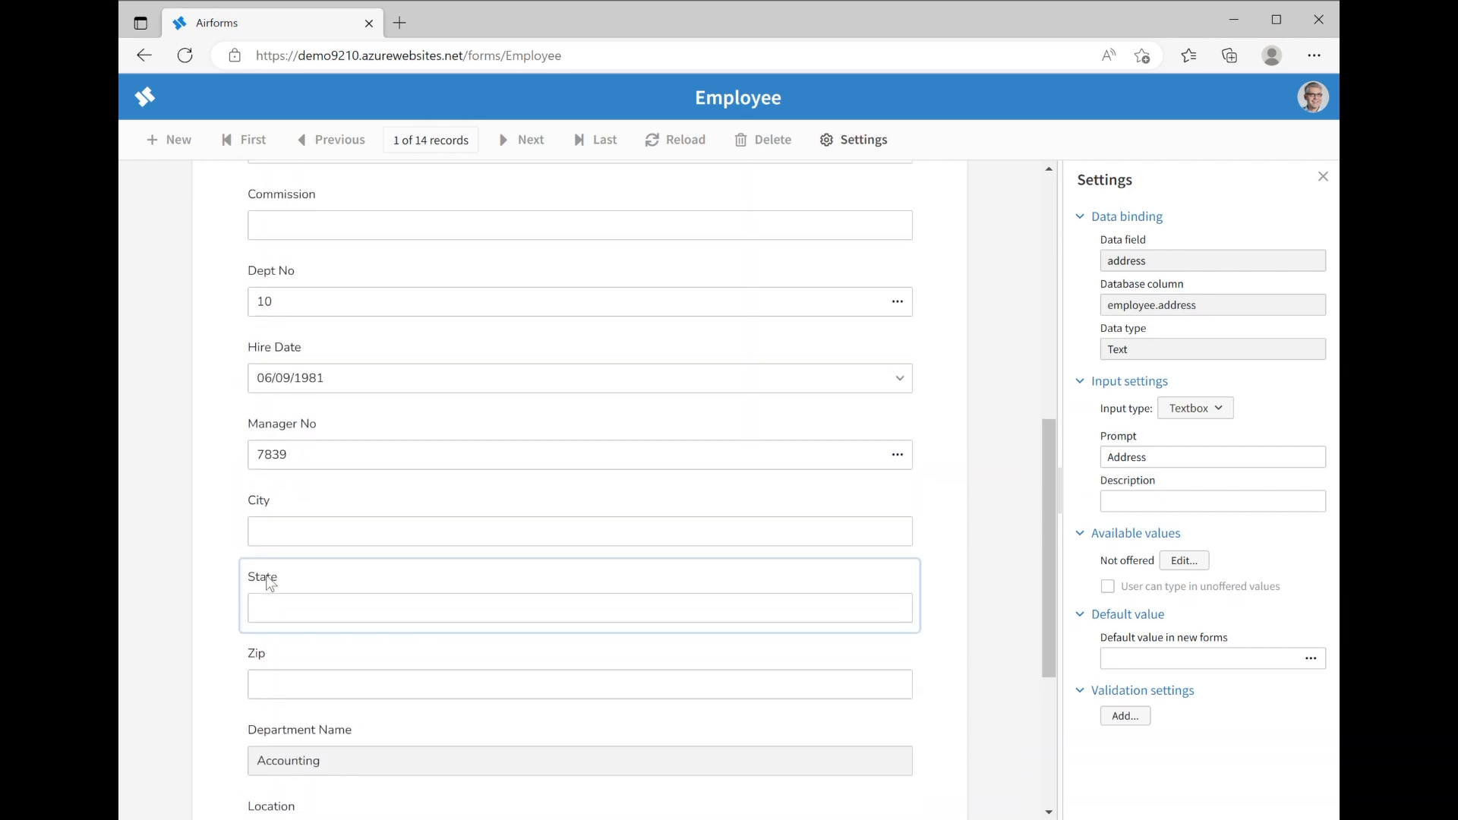
{"action": "left_click", "coordinate": [277, 509]}
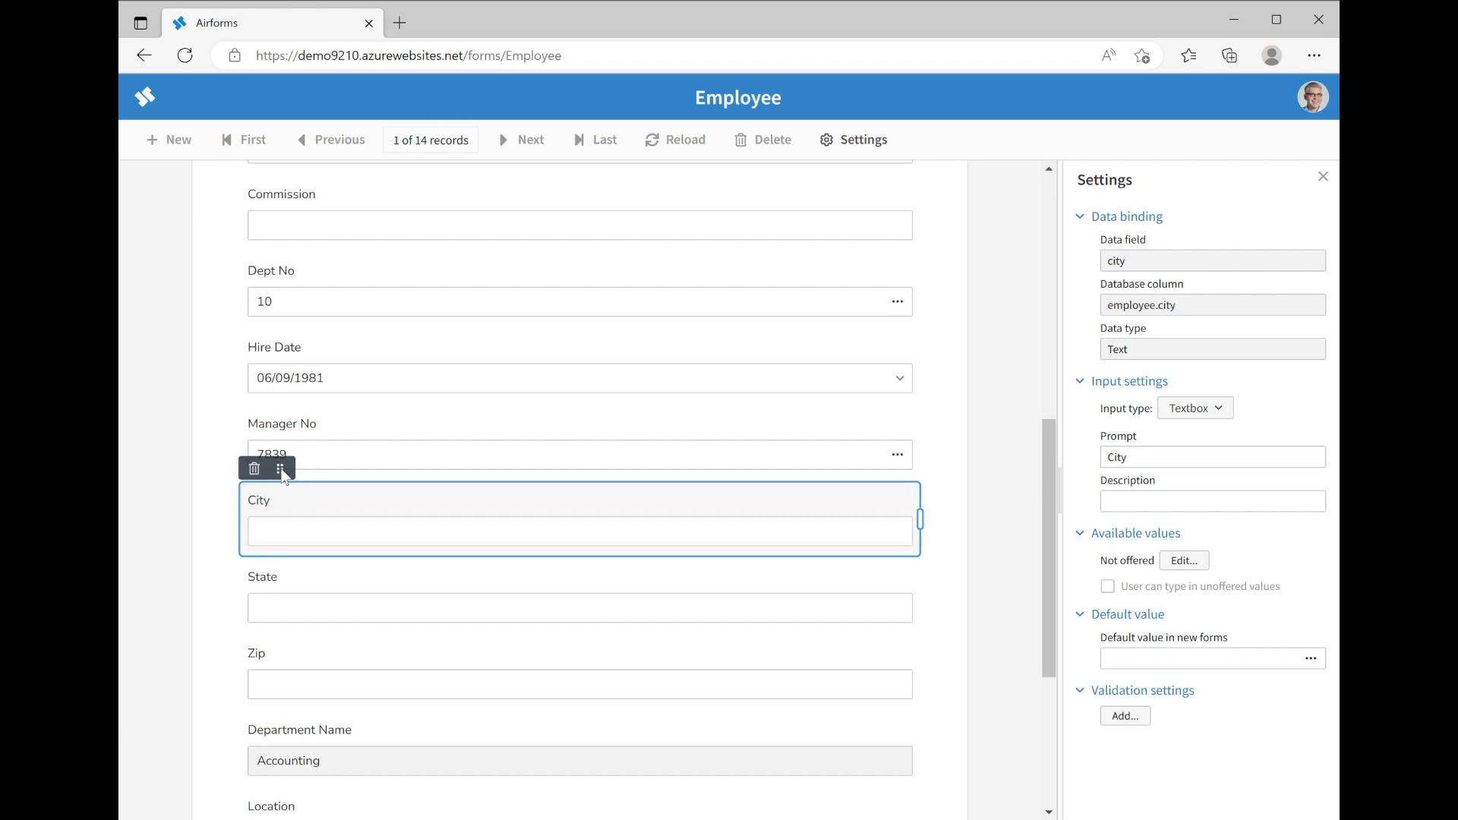
{"action": "left_click", "coordinate": [271, 596]}
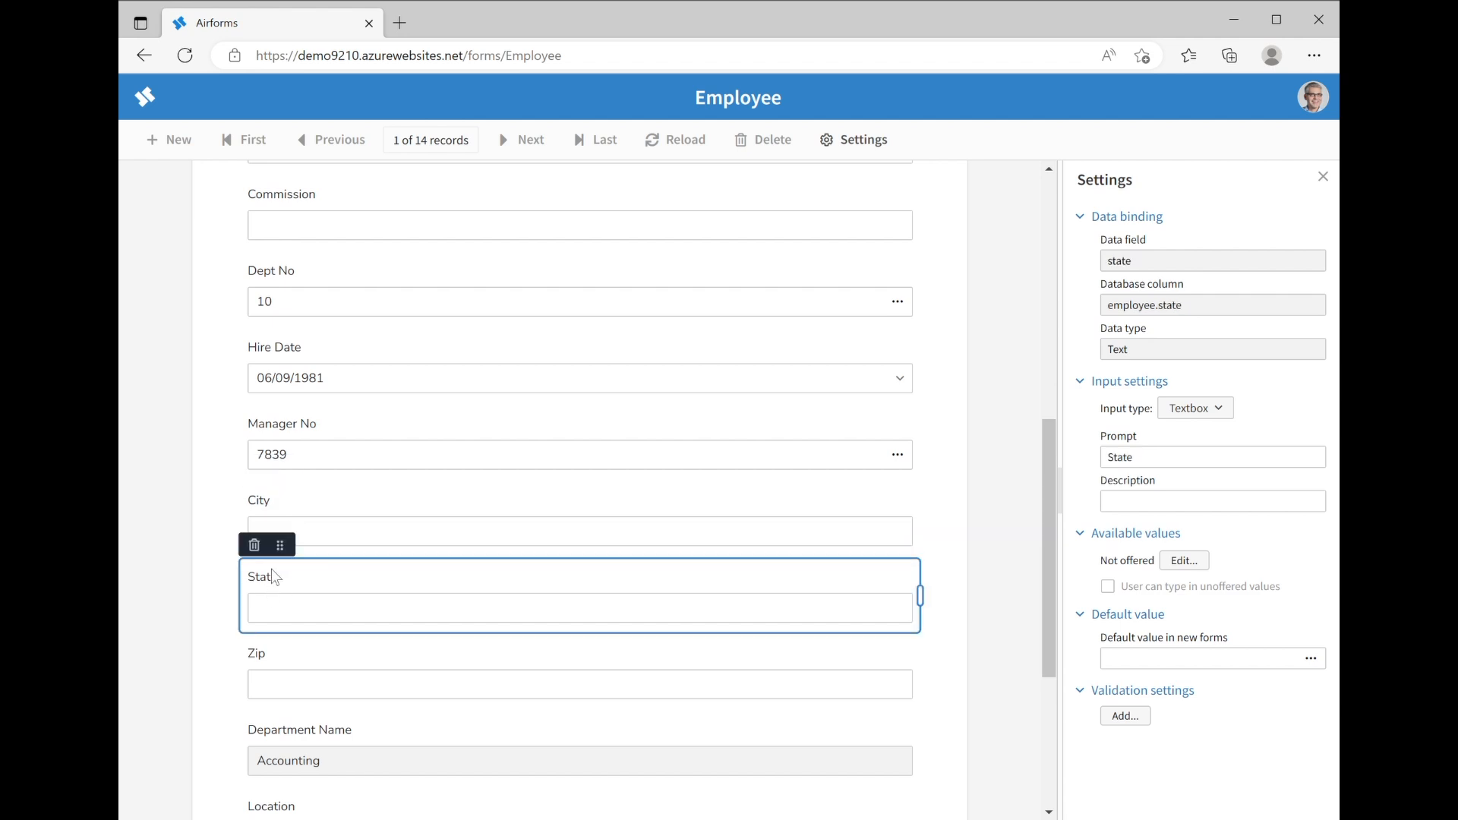
{"action": "left_click_drag", "start_coordinate": [280, 551], "coordinate": [456, 501]}
{"action": "left_click", "coordinate": [275, 595]}
{"action": "left_click_drag", "start_coordinate": [281, 544], "coordinate": [769, 511]}
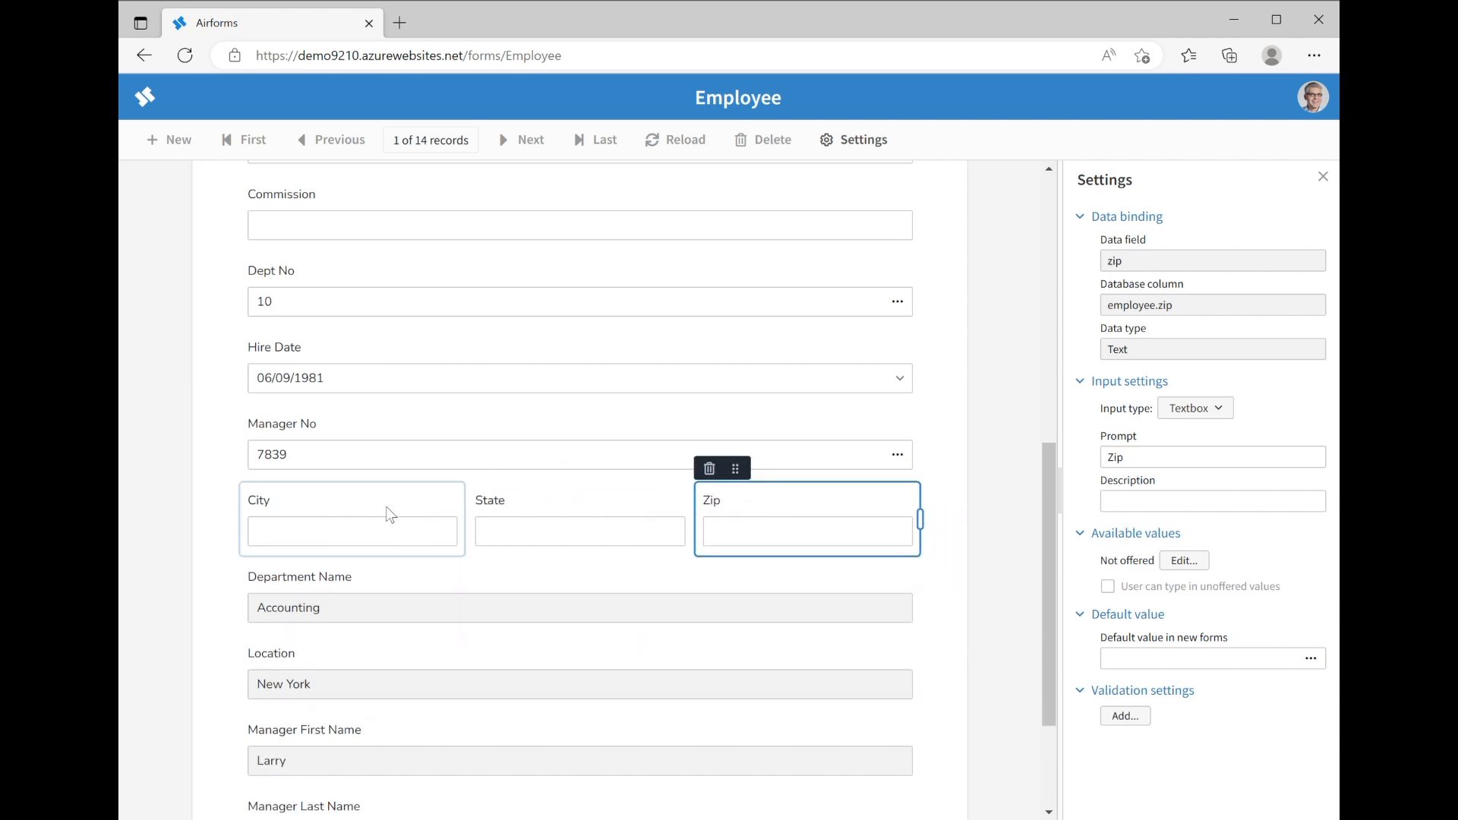
{"action": "left_click", "coordinate": [302, 492]}
{"action": "left_click_drag", "start_coordinate": [280, 469], "coordinate": [258, 351]}
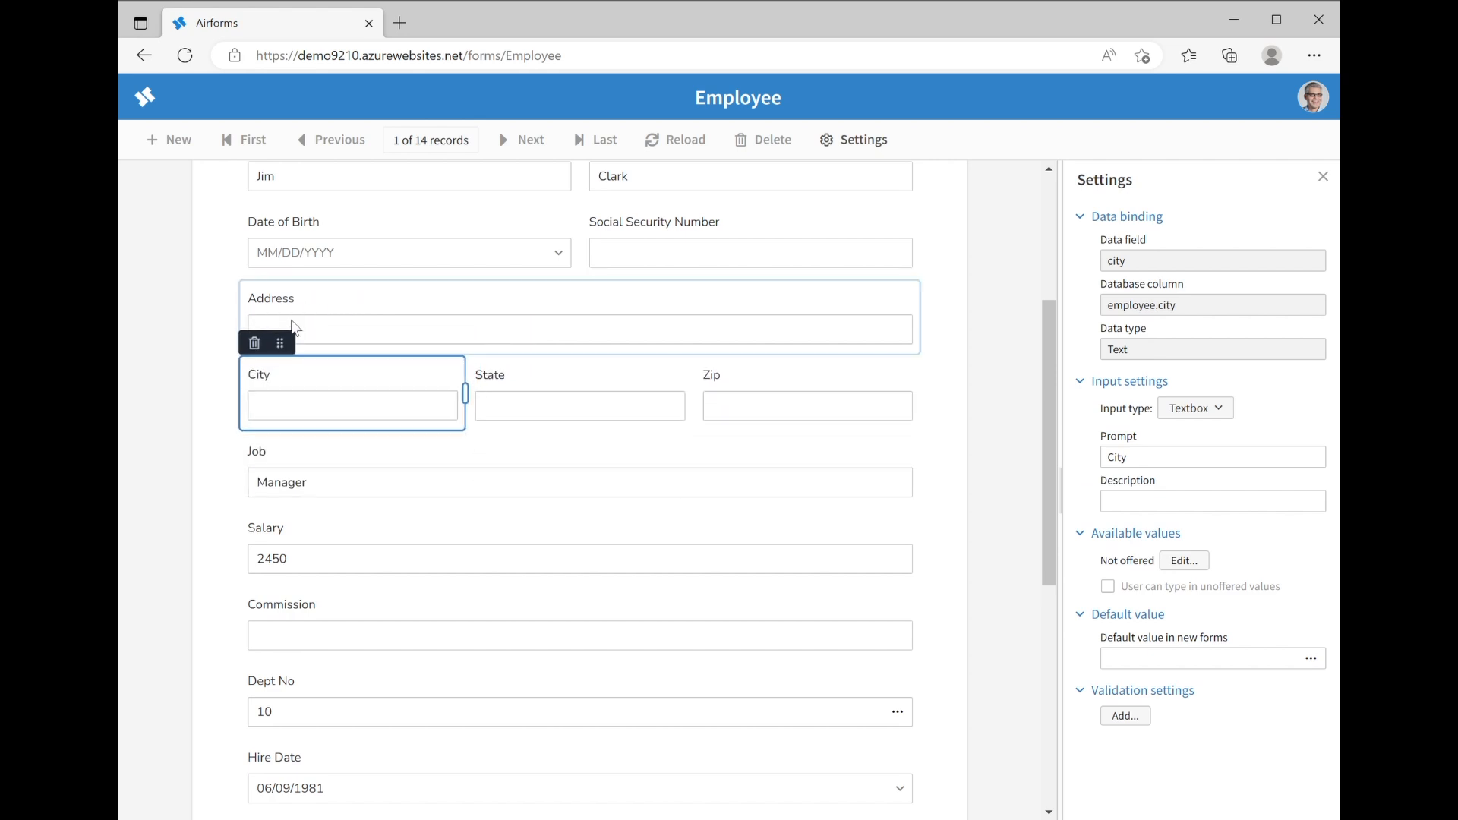
- Narrow the State and Zip fields, making Zip one quarter of the form width and State slightly narrower than Zip
{"action": "left_click", "coordinate": [703, 394]}
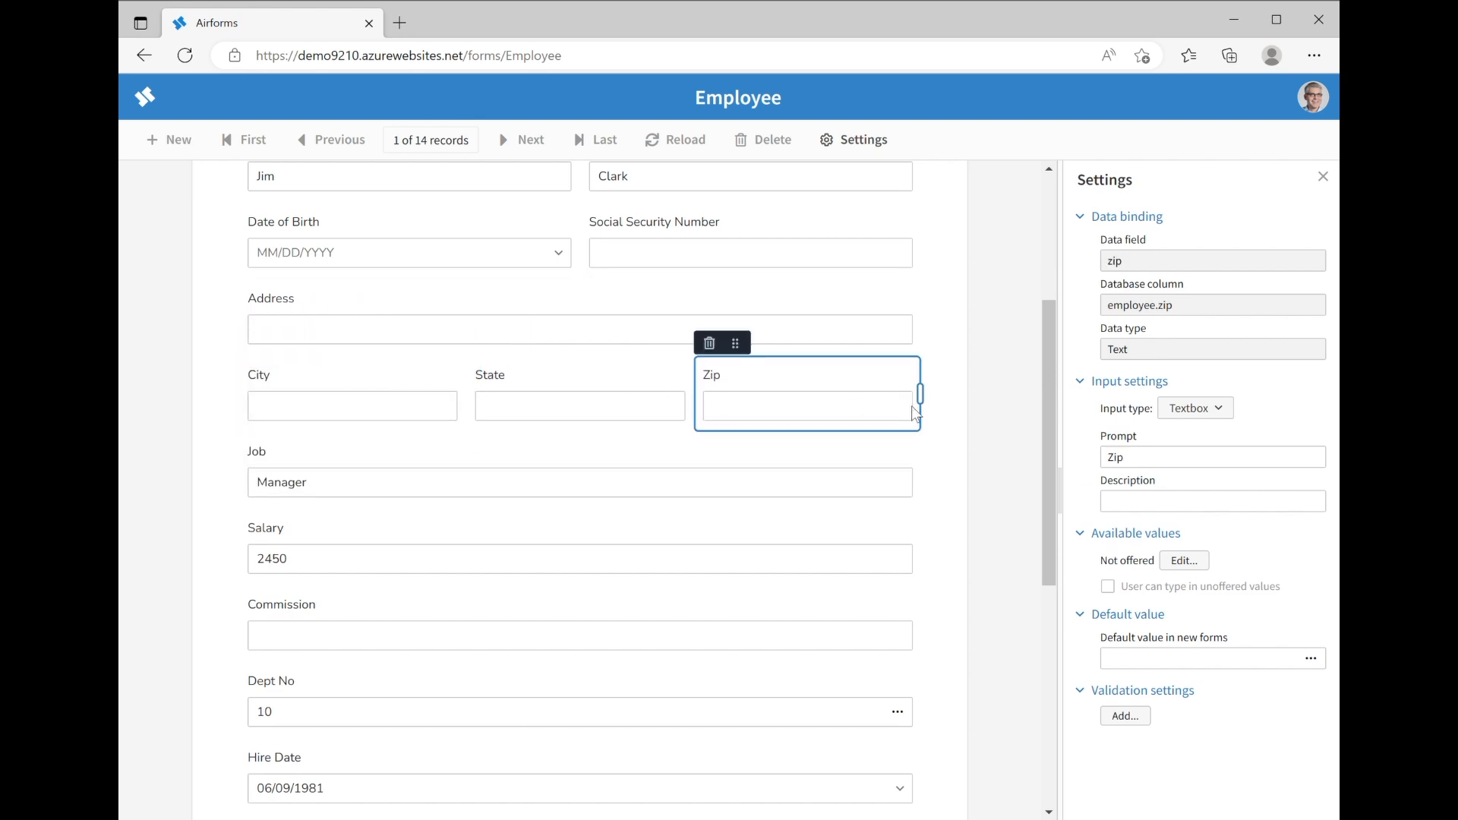
{"action": "left_click", "coordinate": [678, 413]}
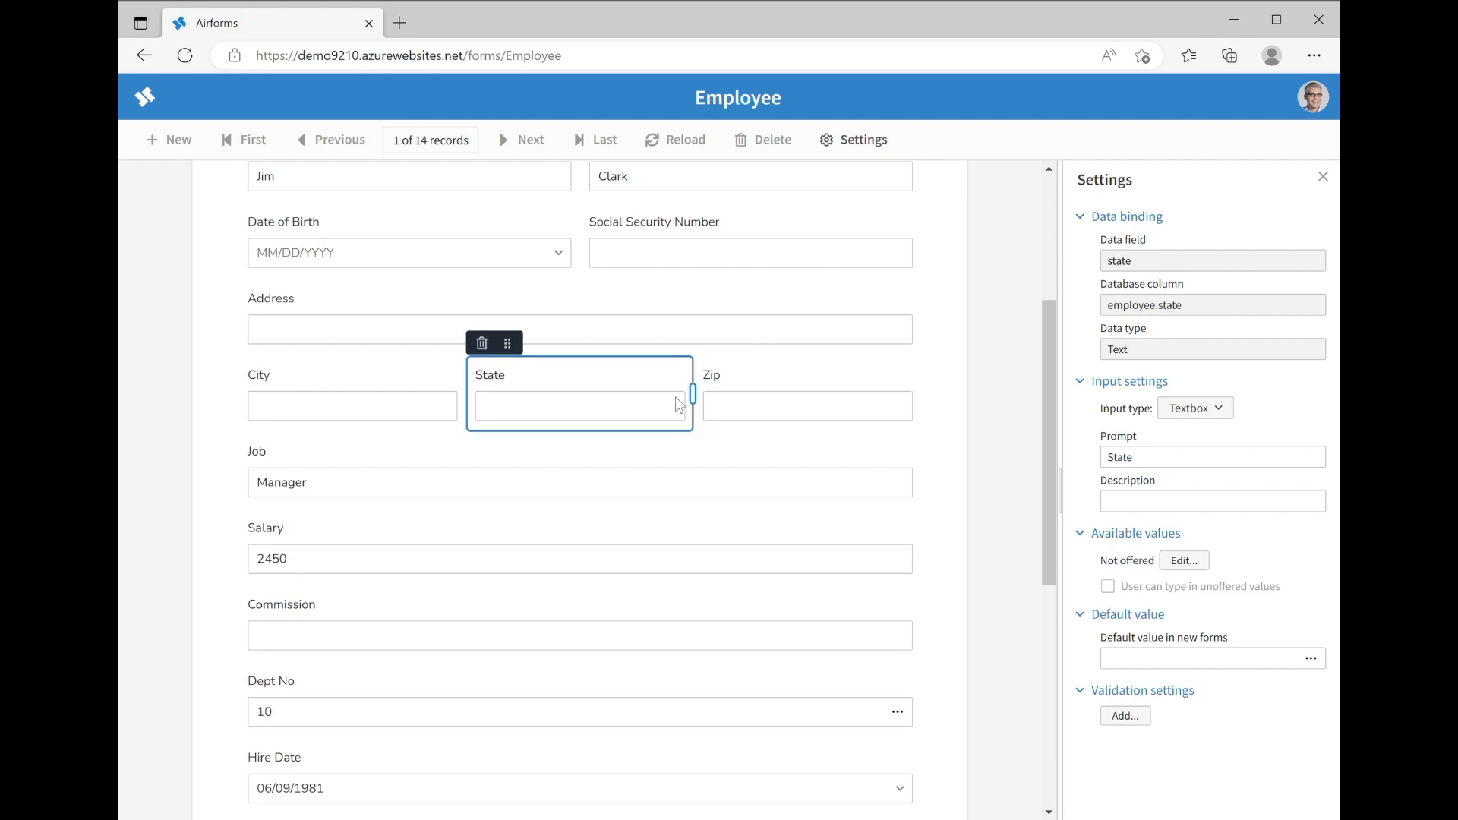
{"action": "left_click_drag", "start_coordinate": [702, 394], "coordinate": [627, 389]}
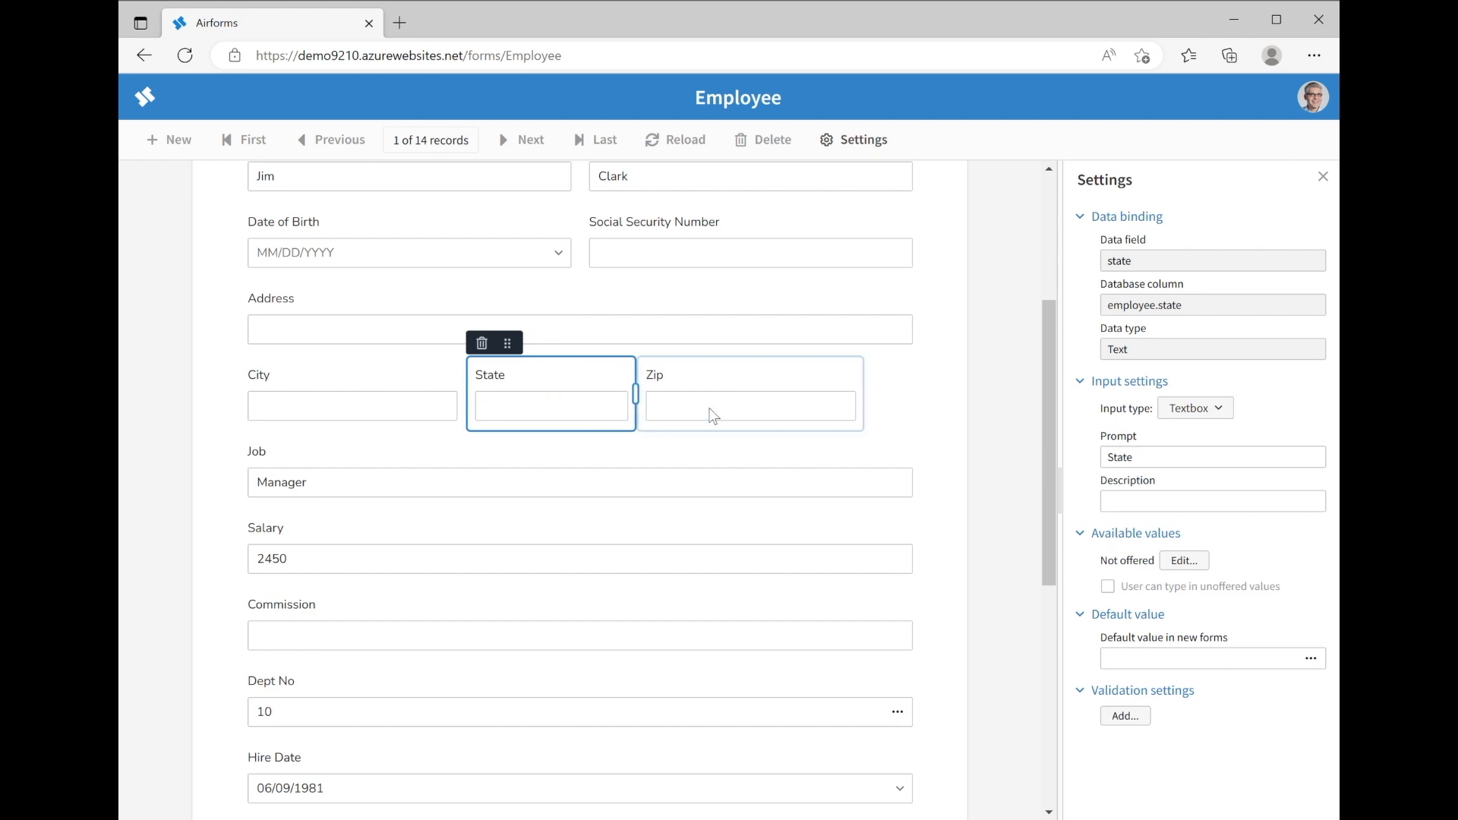
{"action": "left_click", "coordinate": [714, 416]}
{"action": "left_click_drag", "start_coordinate": [877, 403], "coordinate": [814, 404]}
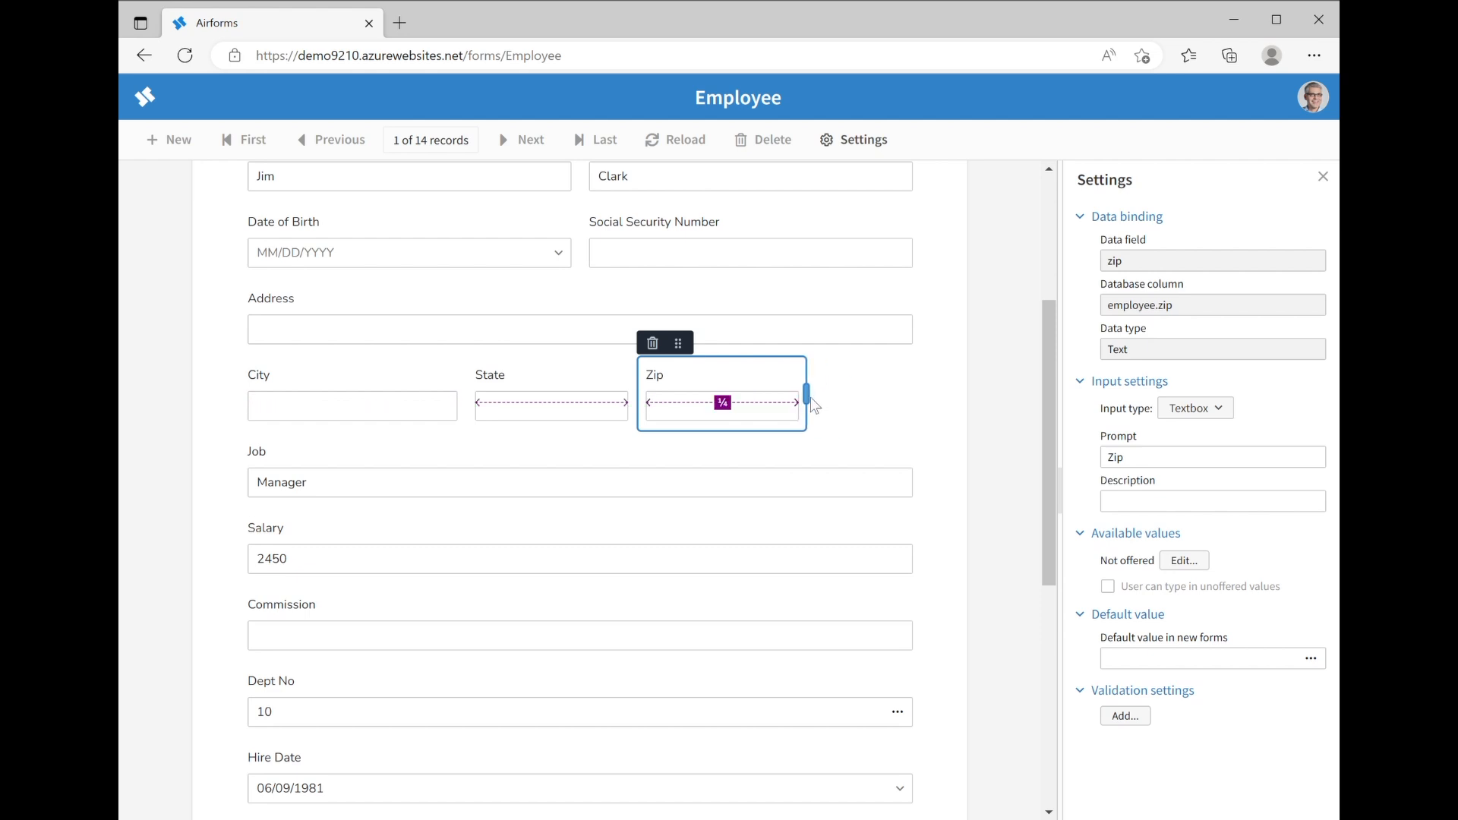
{"action": "left_click_drag", "start_coordinate": [810, 400], "coordinate": [810, 400]}
{"action": "left_click", "coordinate": [620, 420]}
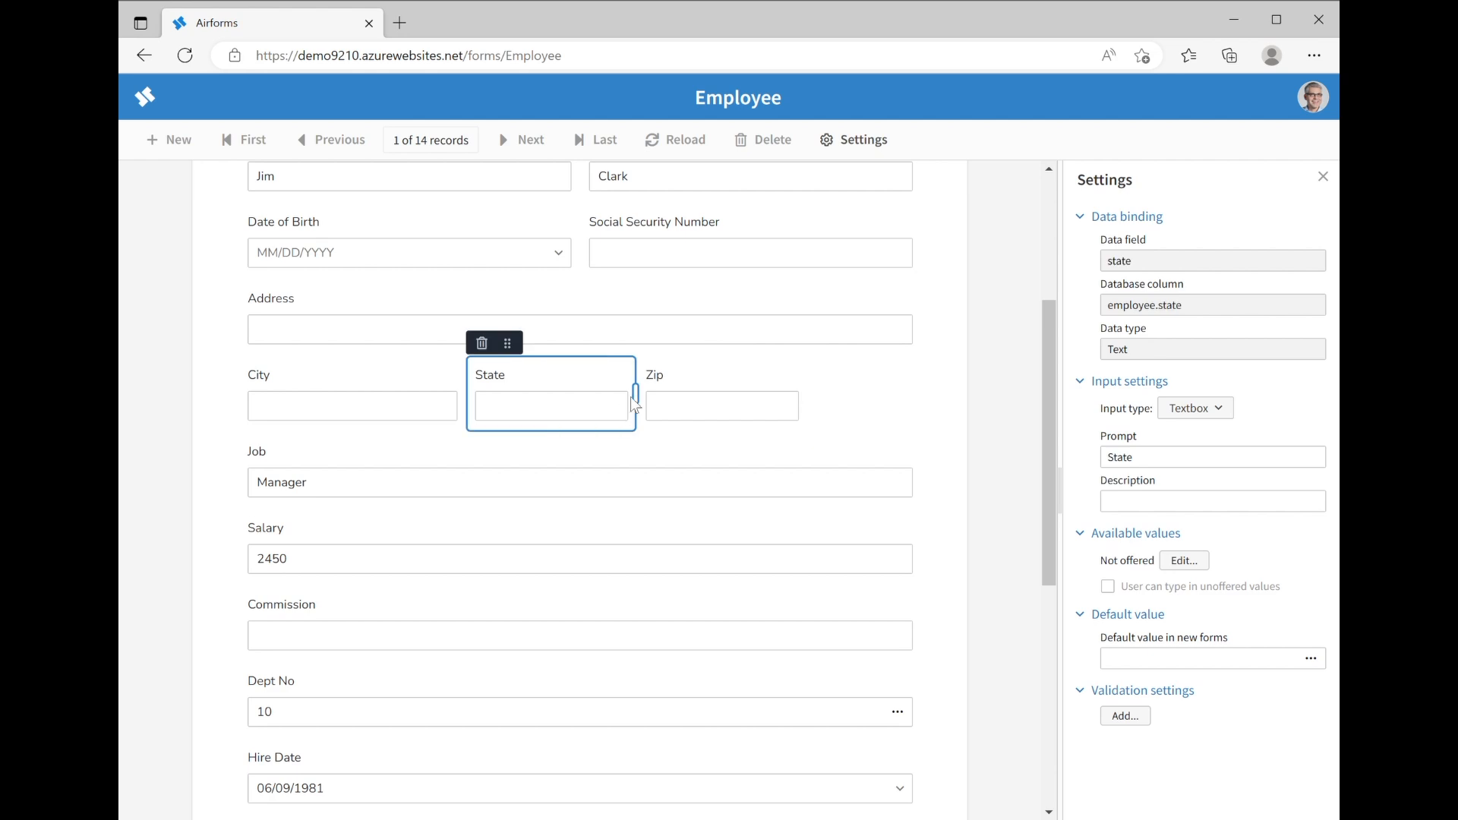
{"action": "left_click_drag", "start_coordinate": [635, 394], "coordinate": [585, 395]}
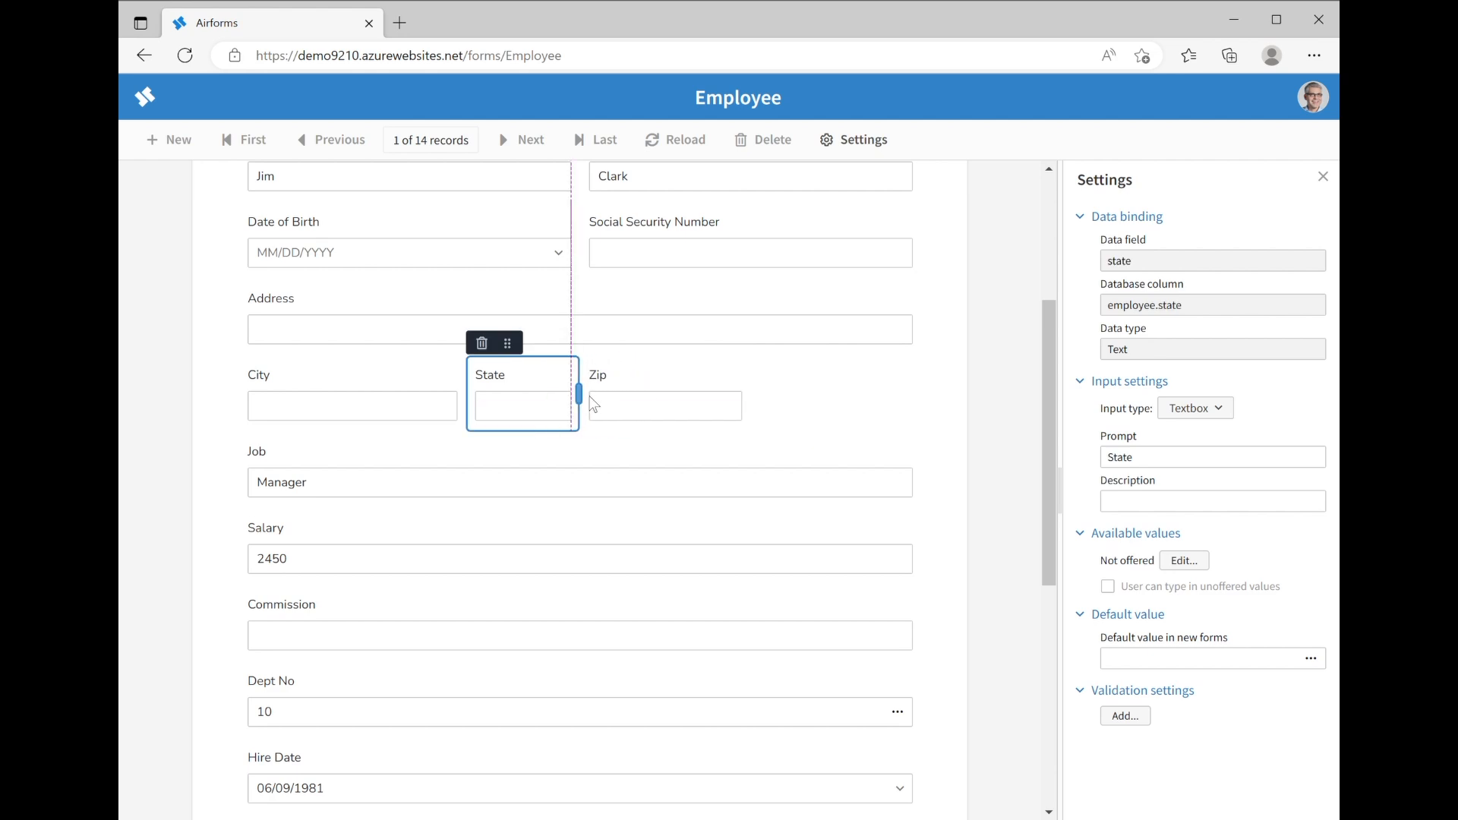
{"action": "left_click", "coordinate": [676, 412]}
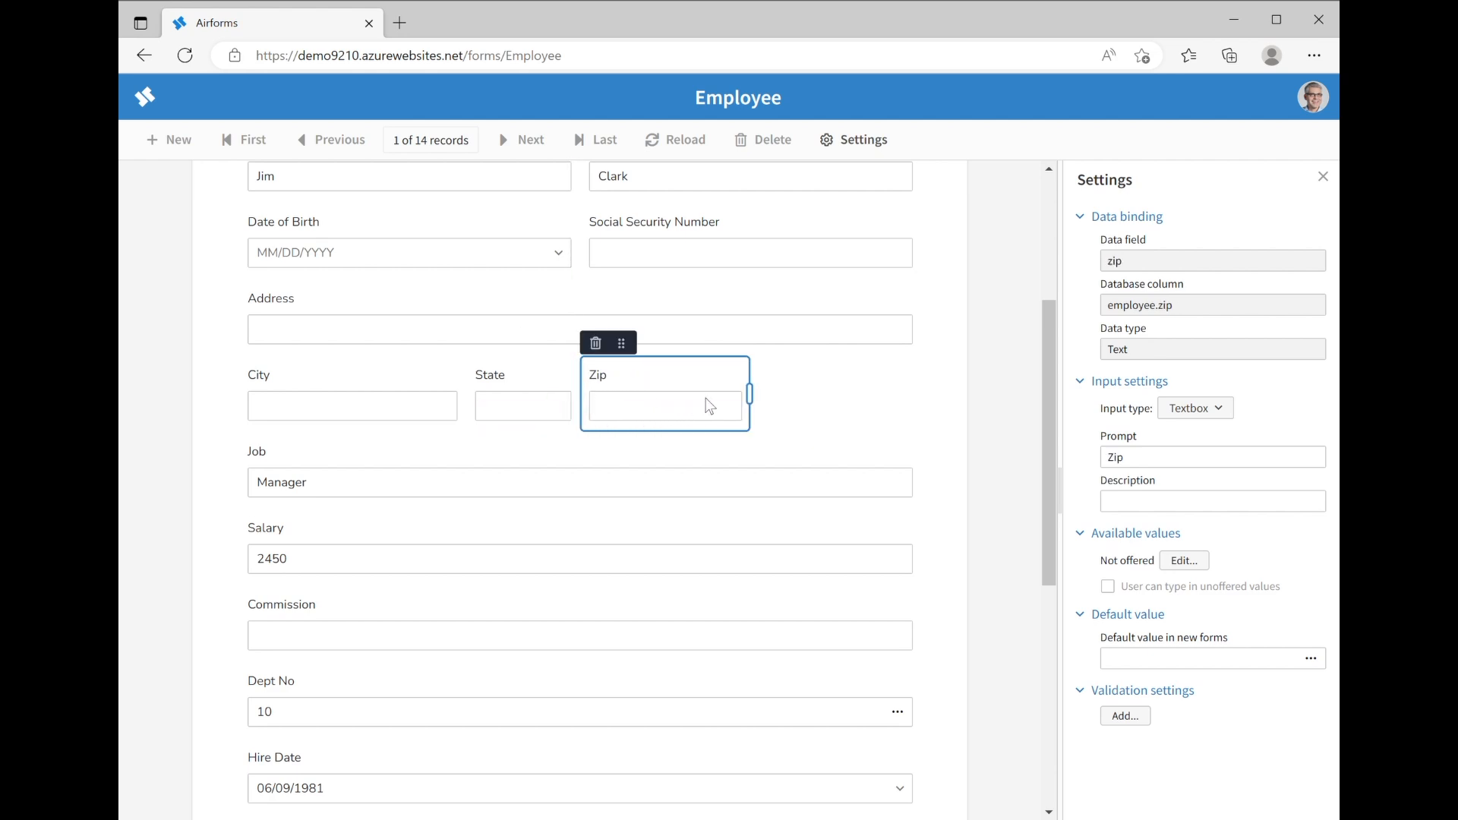
- Widen the City field so that City, State and Zip together fill the full form width
{"action": "left_click", "coordinate": [416, 416]}
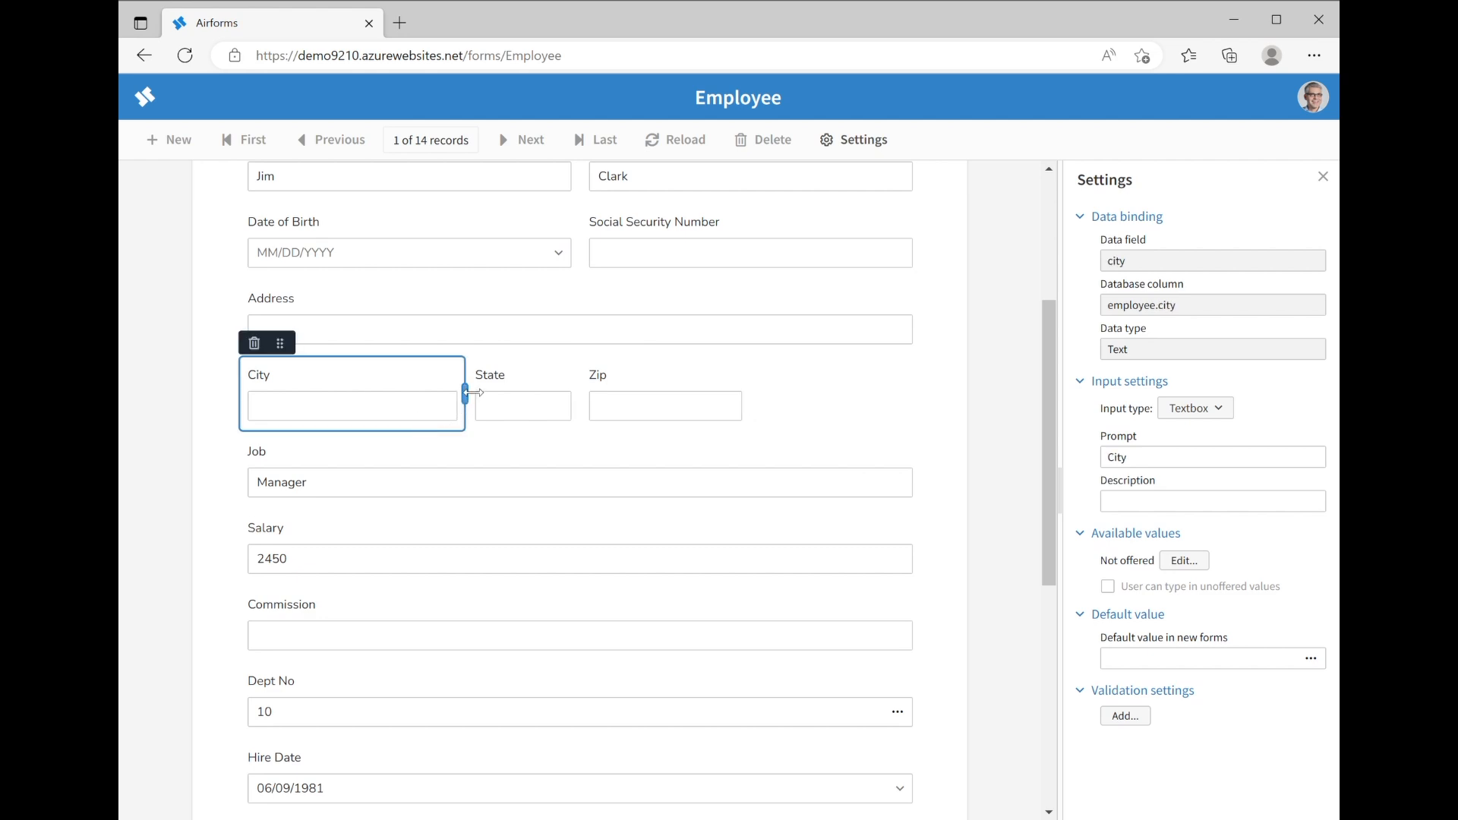
{"action": "left_click_drag", "start_coordinate": [471, 393], "coordinate": [642, 387]}
{"action": "left_click", "coordinate": [977, 359]}
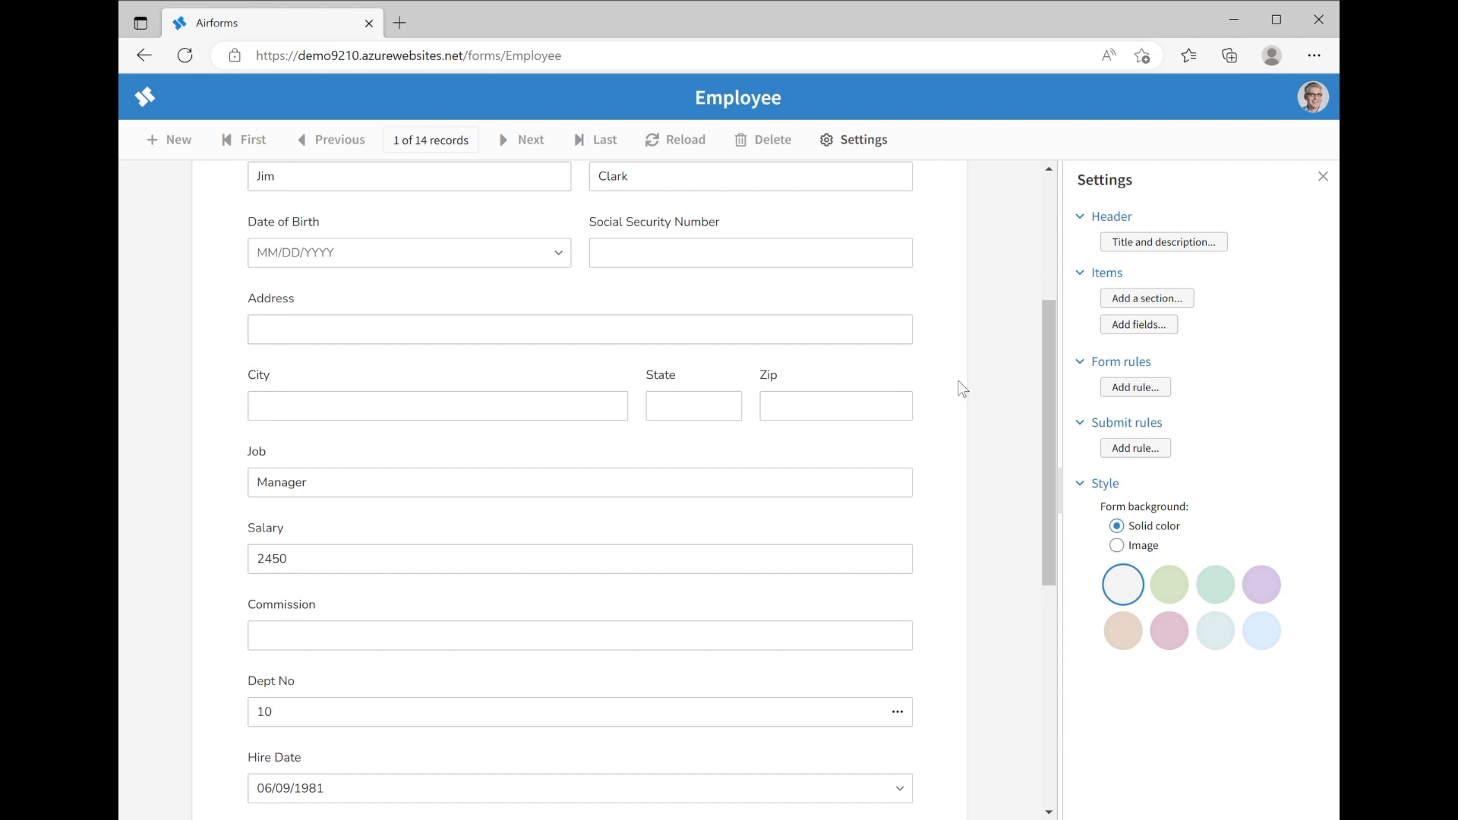
- Add a section titled "Employment info" and move its heading between the City, State and Zip row and the Job field
{"action": "scroll", "coordinate": [962, 389], "scroll_direction": "up", "scroll_amount": 4}
{"action": "scroll", "coordinate": [962, 388], "scroll_direction": "down", "scroll_amount": 2}
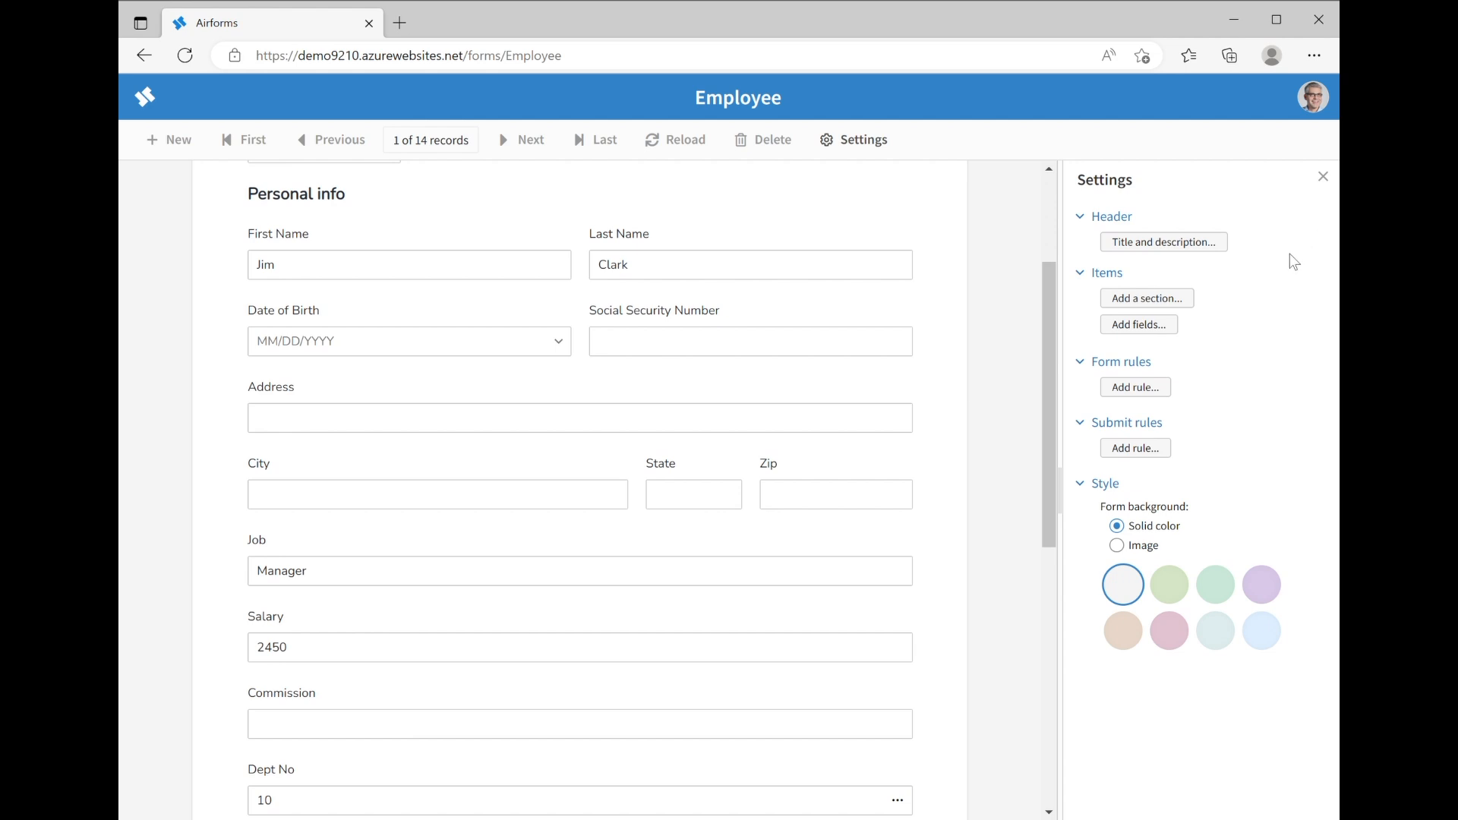
{"action": "left_click", "coordinate": [1149, 300]}
{"action": "type", "text": "Emo"}
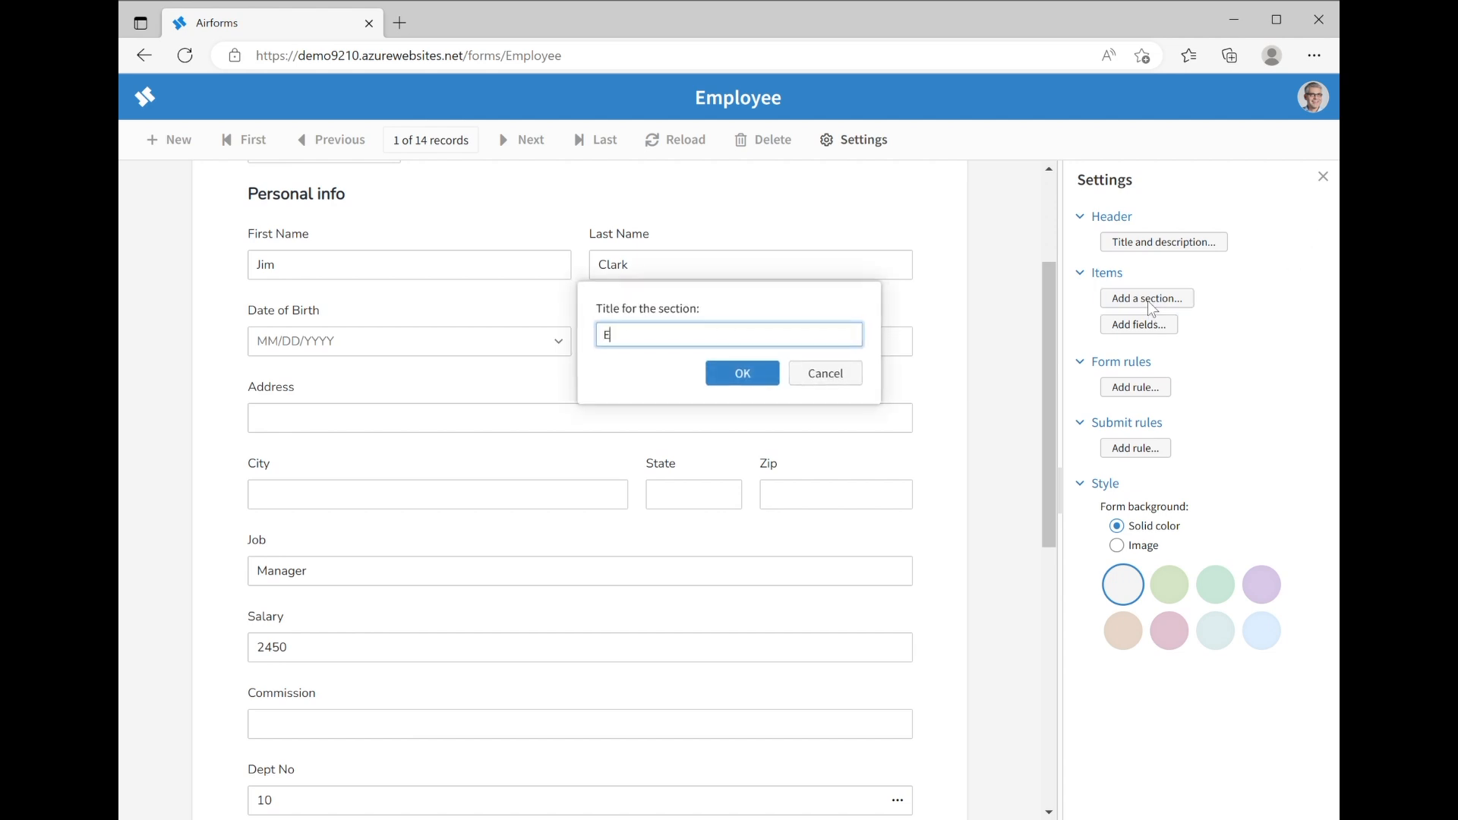
{"action": "key", "text": "BackSpace"}
{"action": "type", "text": "plo"}
{"action": "type", "text": "yemnt"}
{"action": "key", "text": "BackSpace"}
{"action": "key", "text": "BackSpace"}
{"action": "key", "text": "BackSpace"}
{"action": "key", "text": "BackSpace"}
{"action": "type", "text": "ment info"}
{"action": "left_click", "coordinate": [736, 383]}
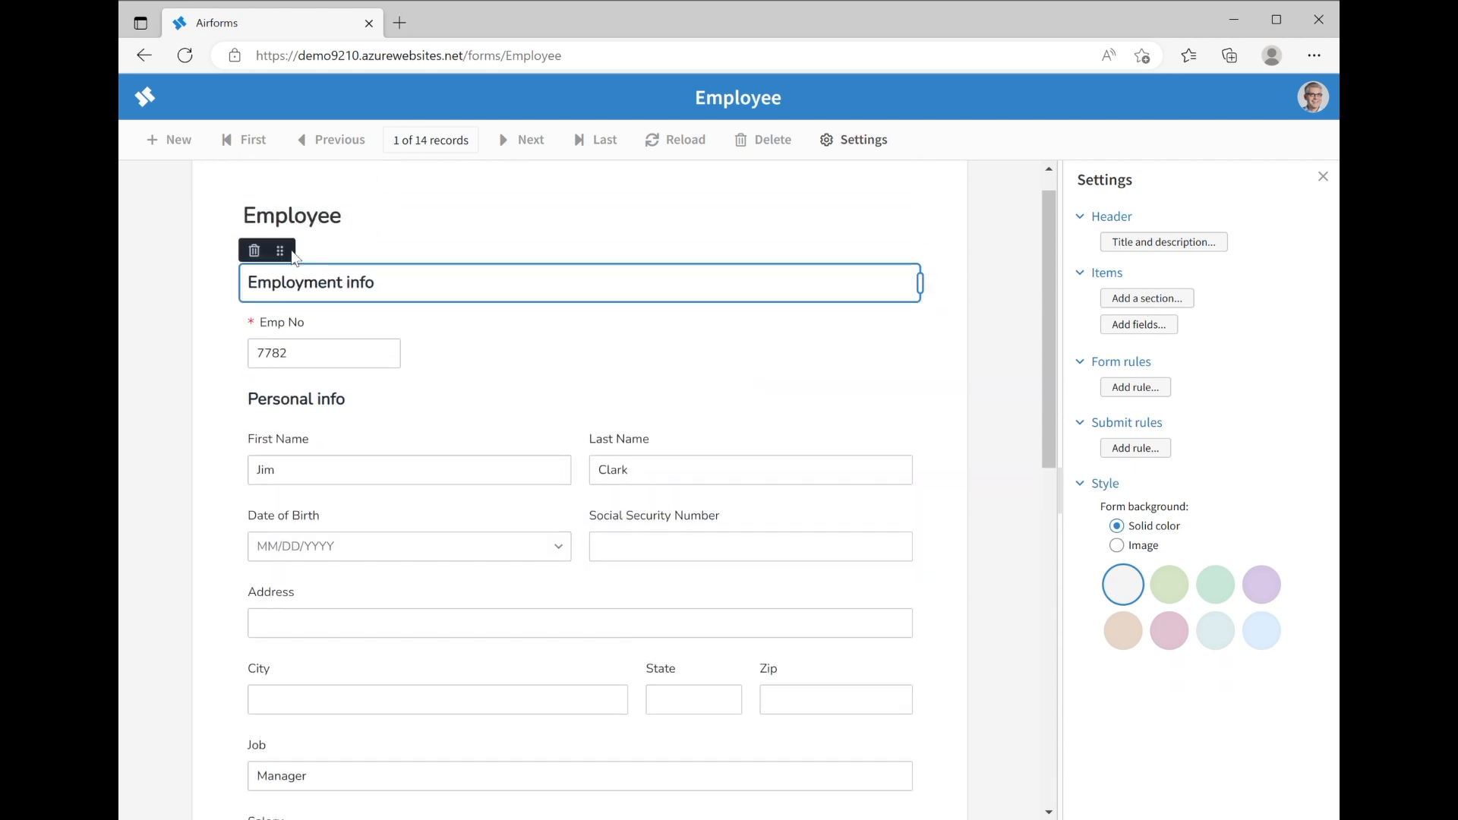
{"action": "left_click_drag", "start_coordinate": [282, 250], "coordinate": [295, 673]}
{"action": "scroll", "coordinate": [295, 673], "scroll_direction": "down", "scroll_amount": 4}
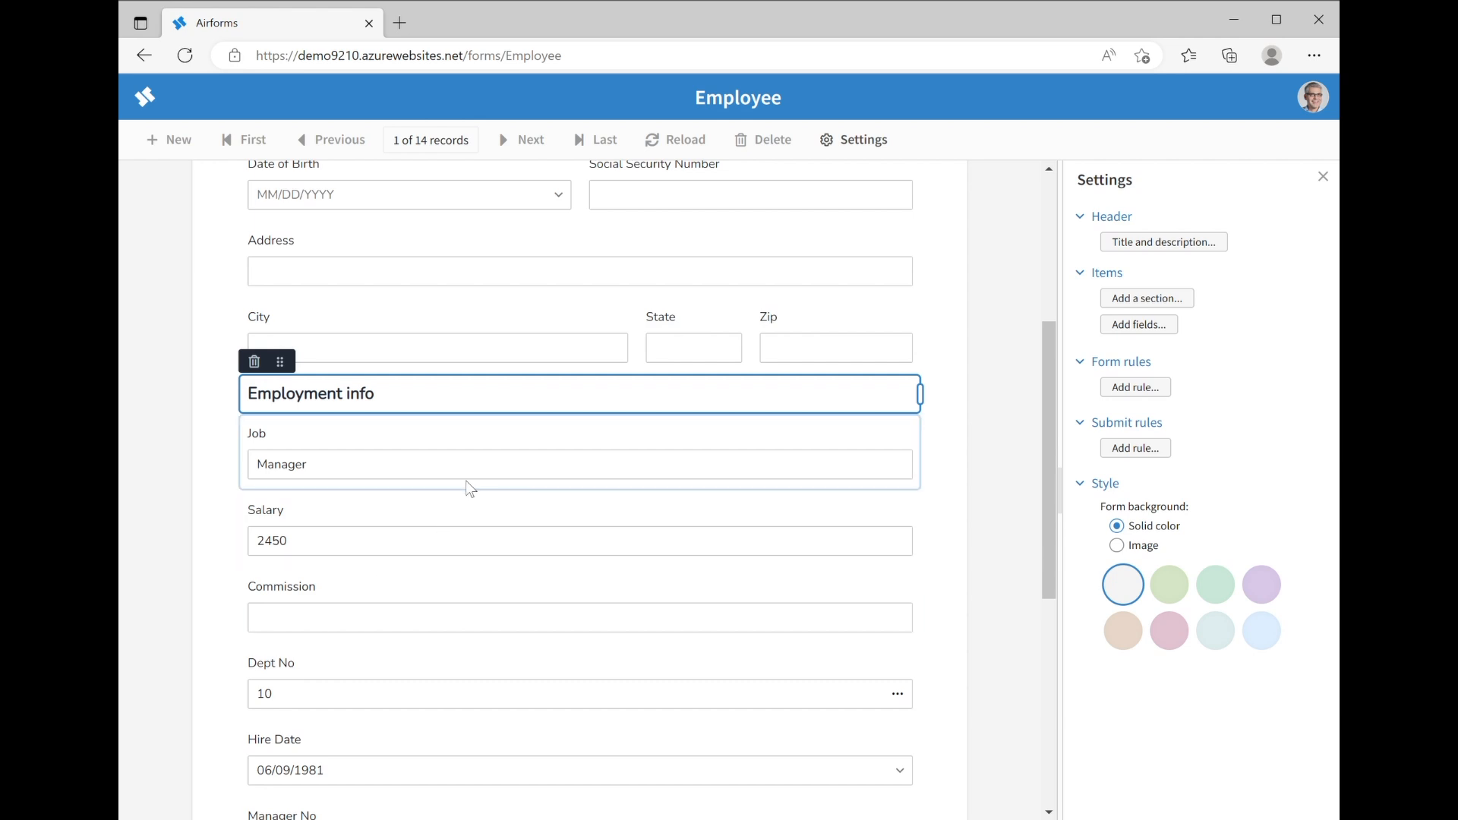
- Move the Hire Date field beside Job and the Commission field beside Salary in the Employment info section
{"action": "scroll", "coordinate": [468, 488], "scroll_direction": "down", "scroll_amount": 1}
{"action": "left_click", "coordinate": [360, 624]}
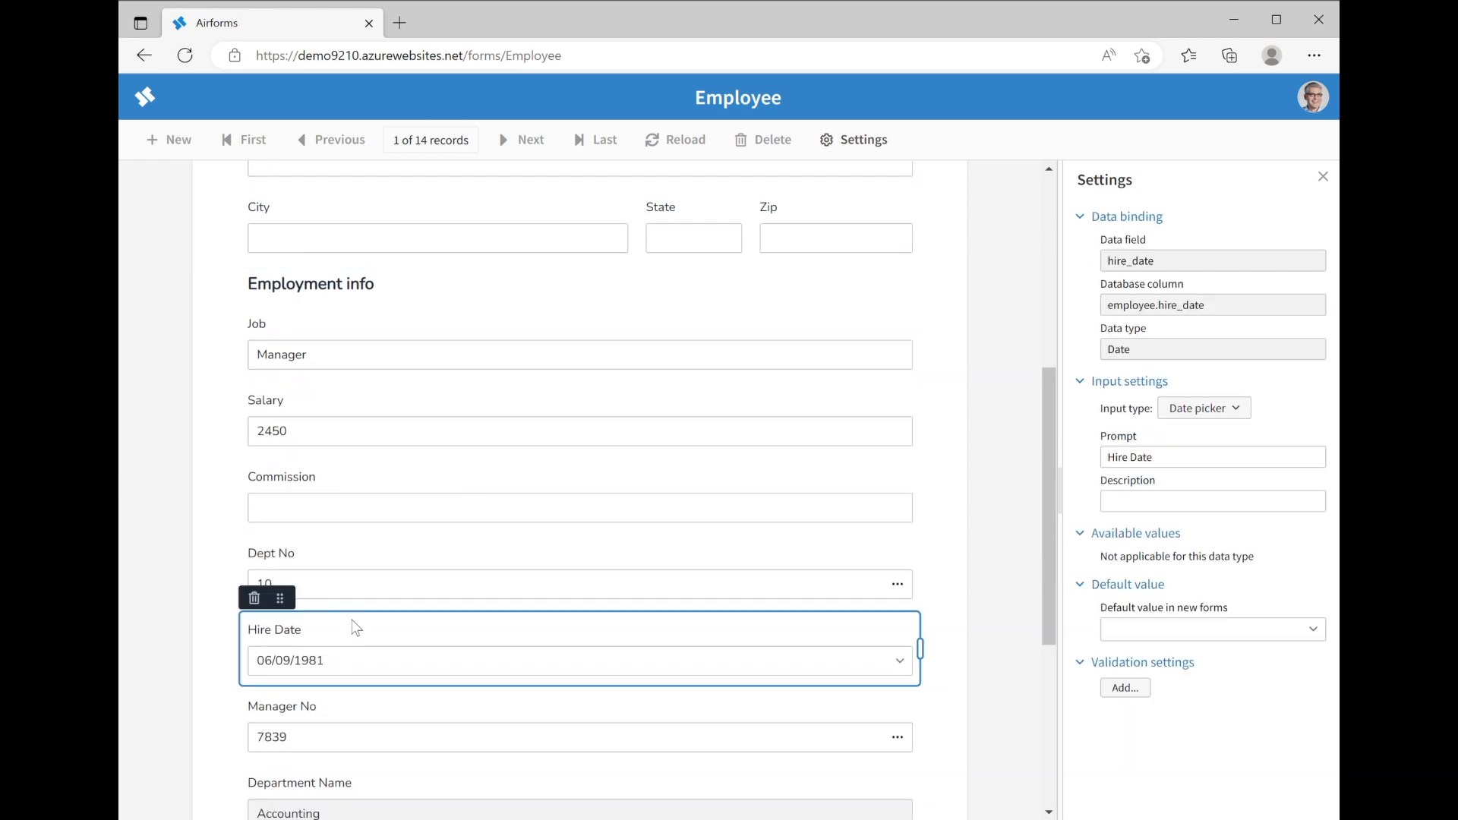
{"action": "left_click_drag", "start_coordinate": [280, 602], "coordinate": [647, 318]}
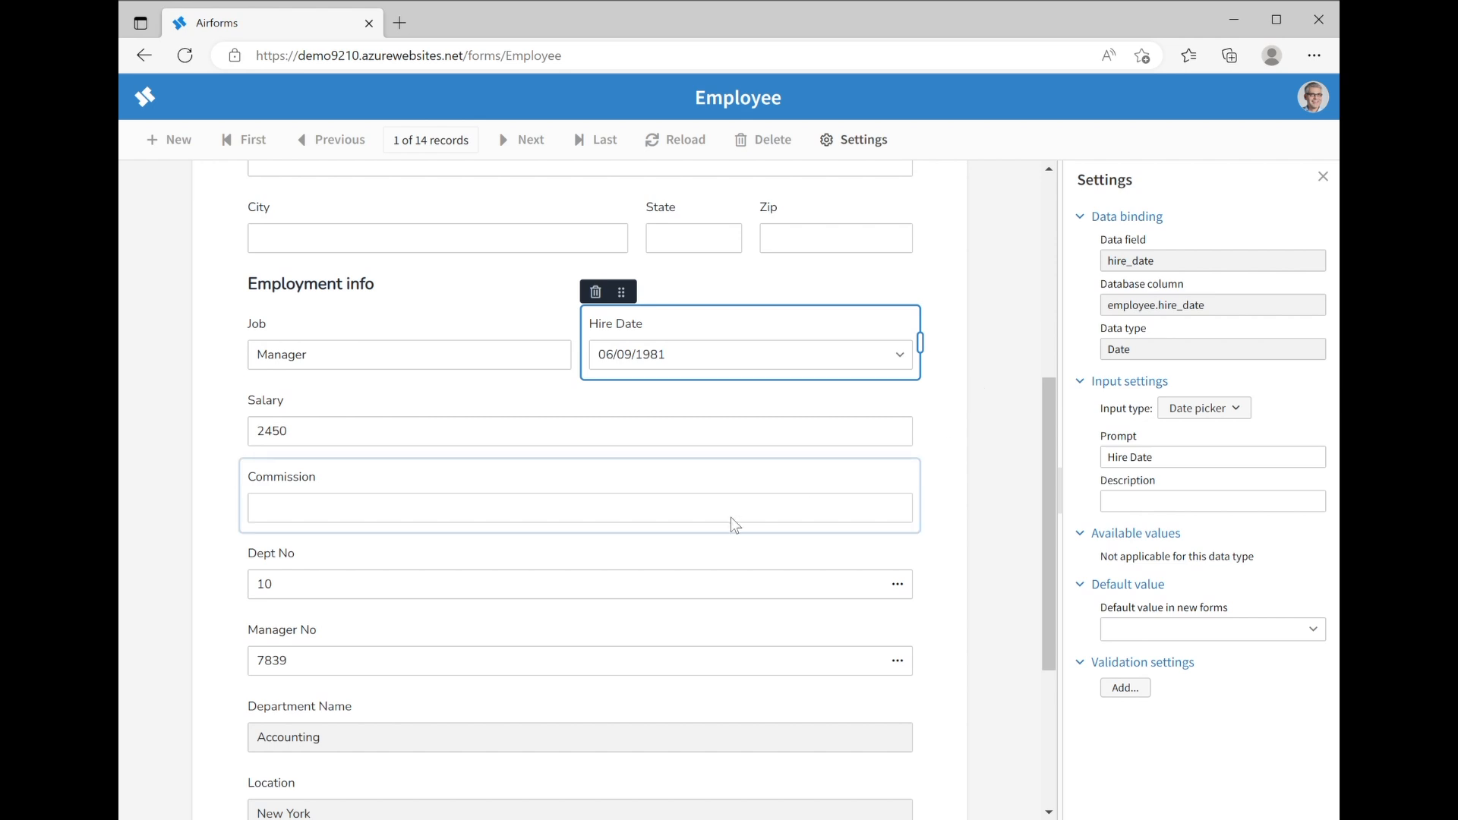
{"action": "left_click", "coordinate": [435, 486]}
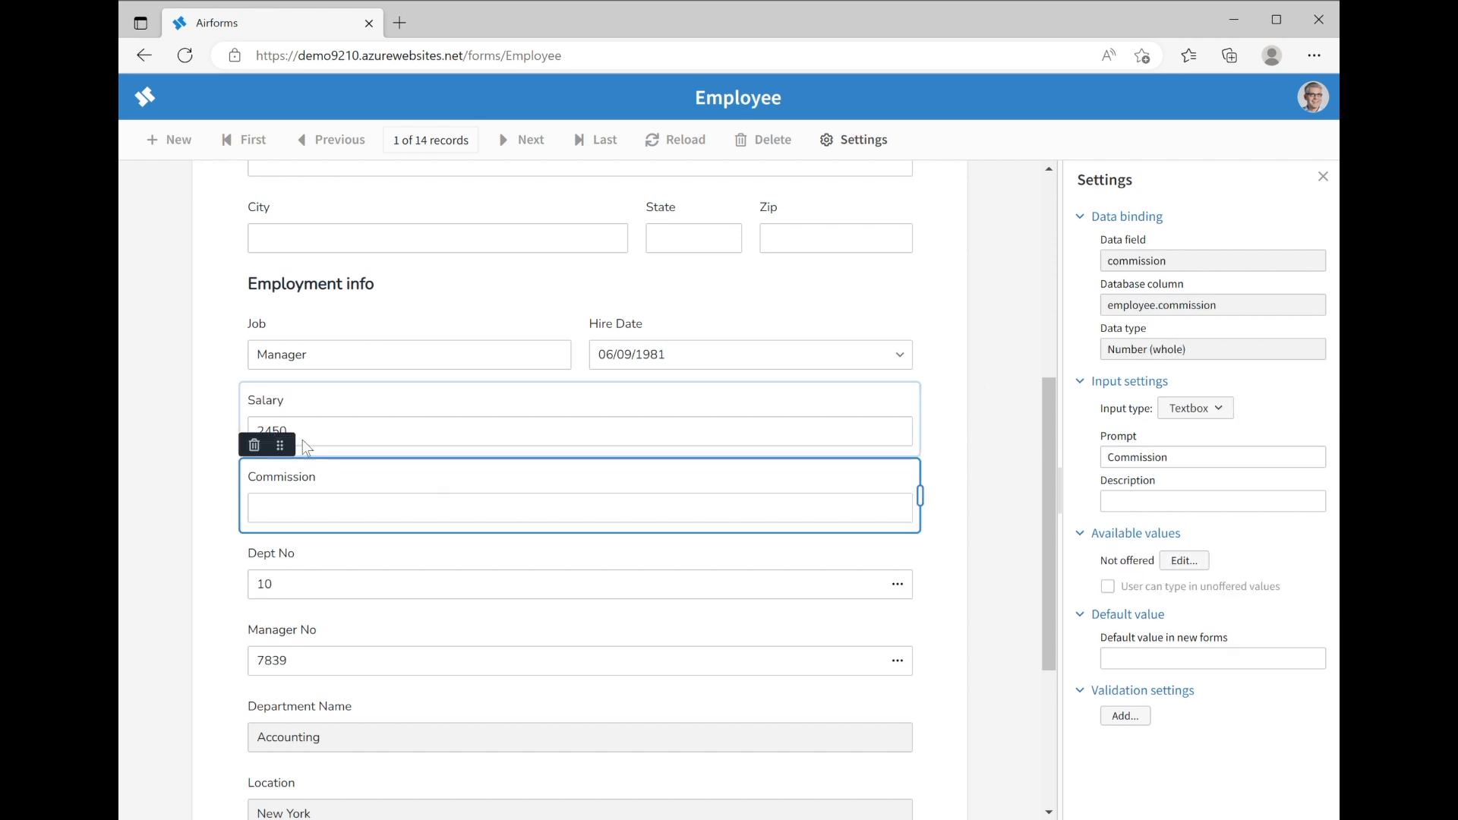
{"action": "left_click_drag", "start_coordinate": [282, 446], "coordinate": [577, 383]}
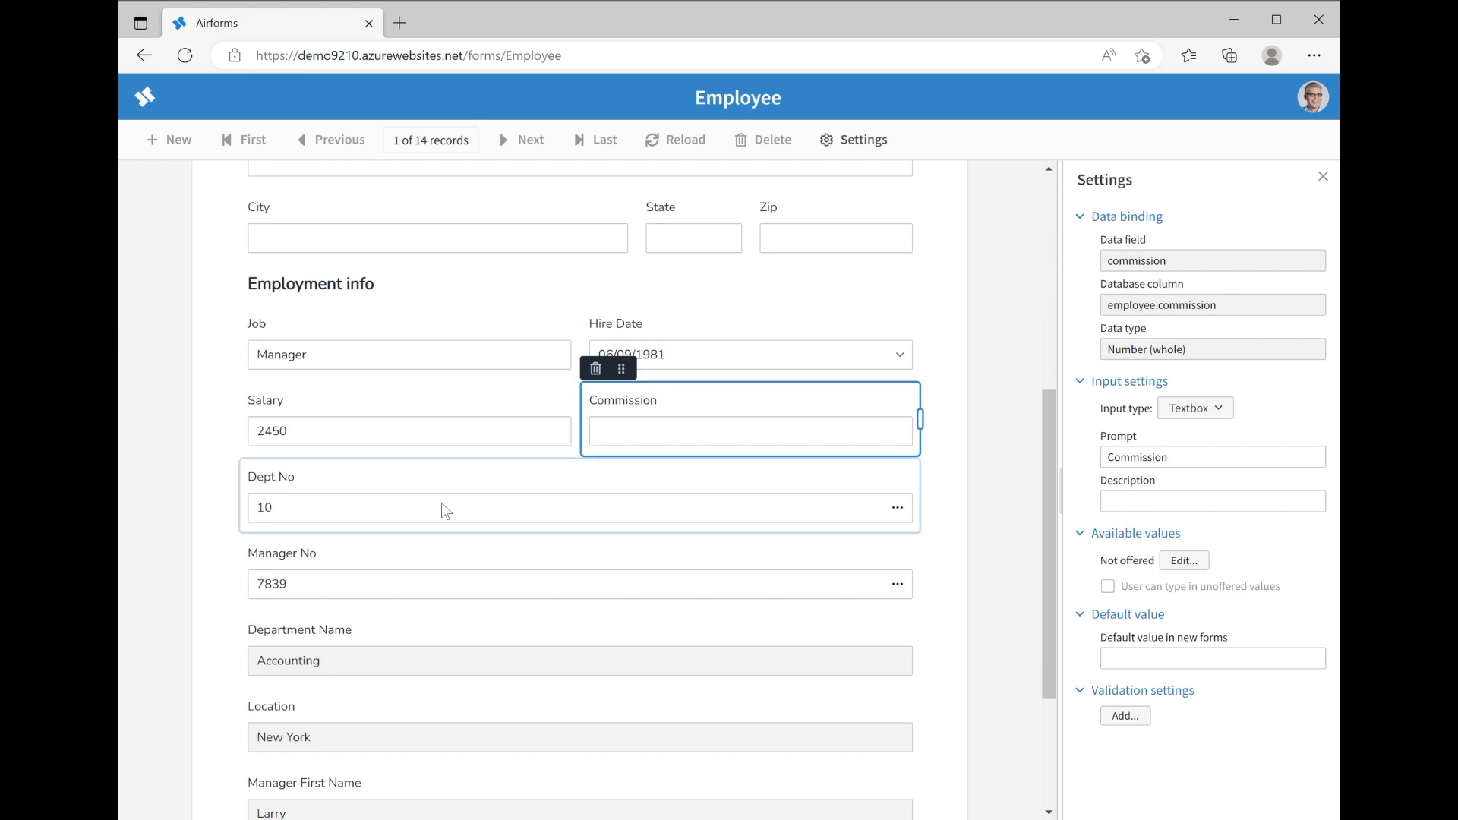
- Move the Manager First Name and Manager Last Name fields beside Manager No so all three share one row
{"action": "left_click", "coordinate": [386, 583]}
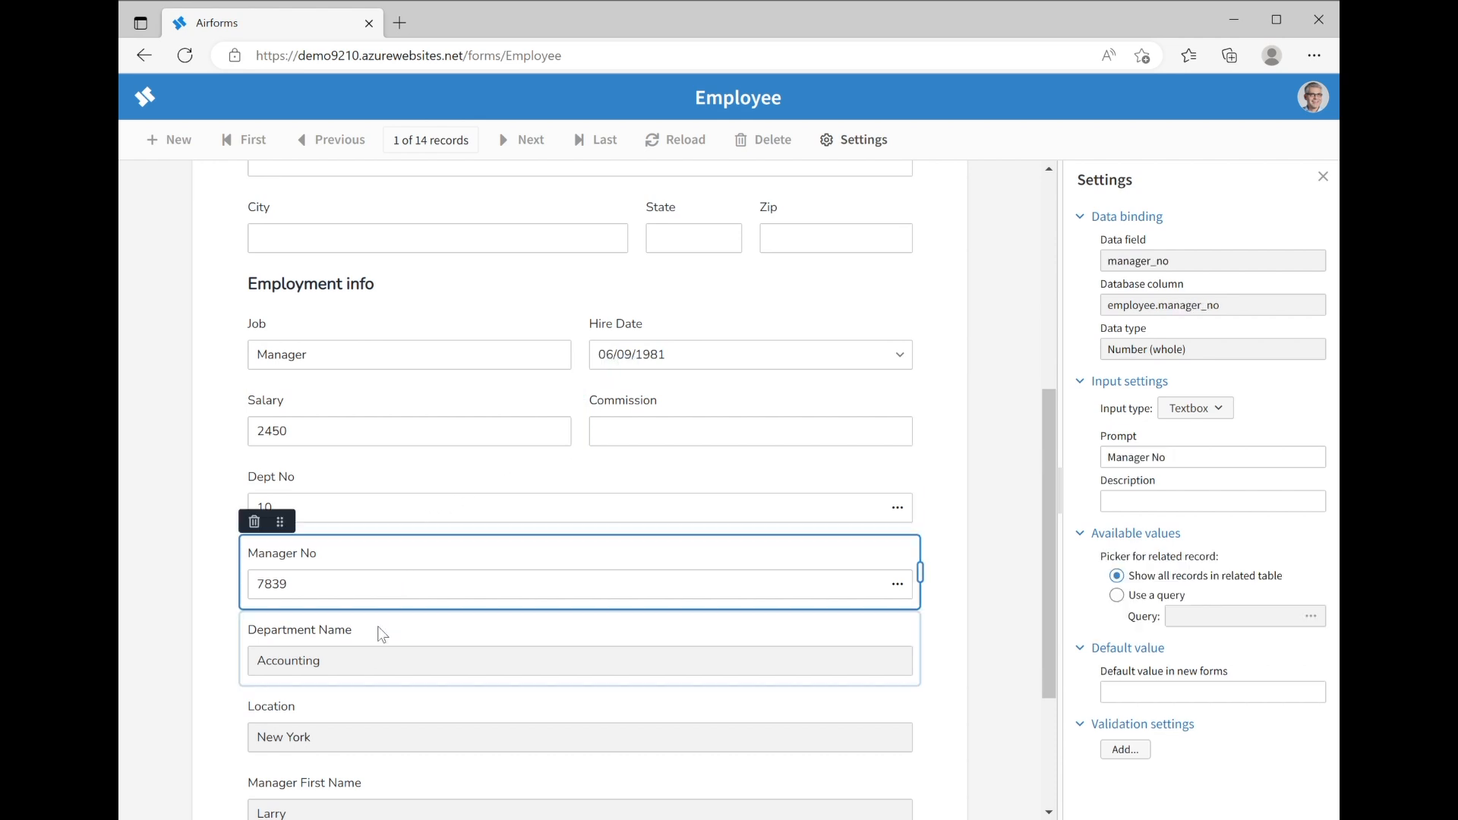
{"action": "left_click", "coordinate": [367, 655]}
{"action": "scroll", "coordinate": [367, 655], "scroll_direction": "down", "scroll_amount": 1}
{"action": "scroll", "coordinate": [367, 654], "scroll_direction": "down", "scroll_amount": 1}
{"action": "left_click", "coordinate": [337, 687]}
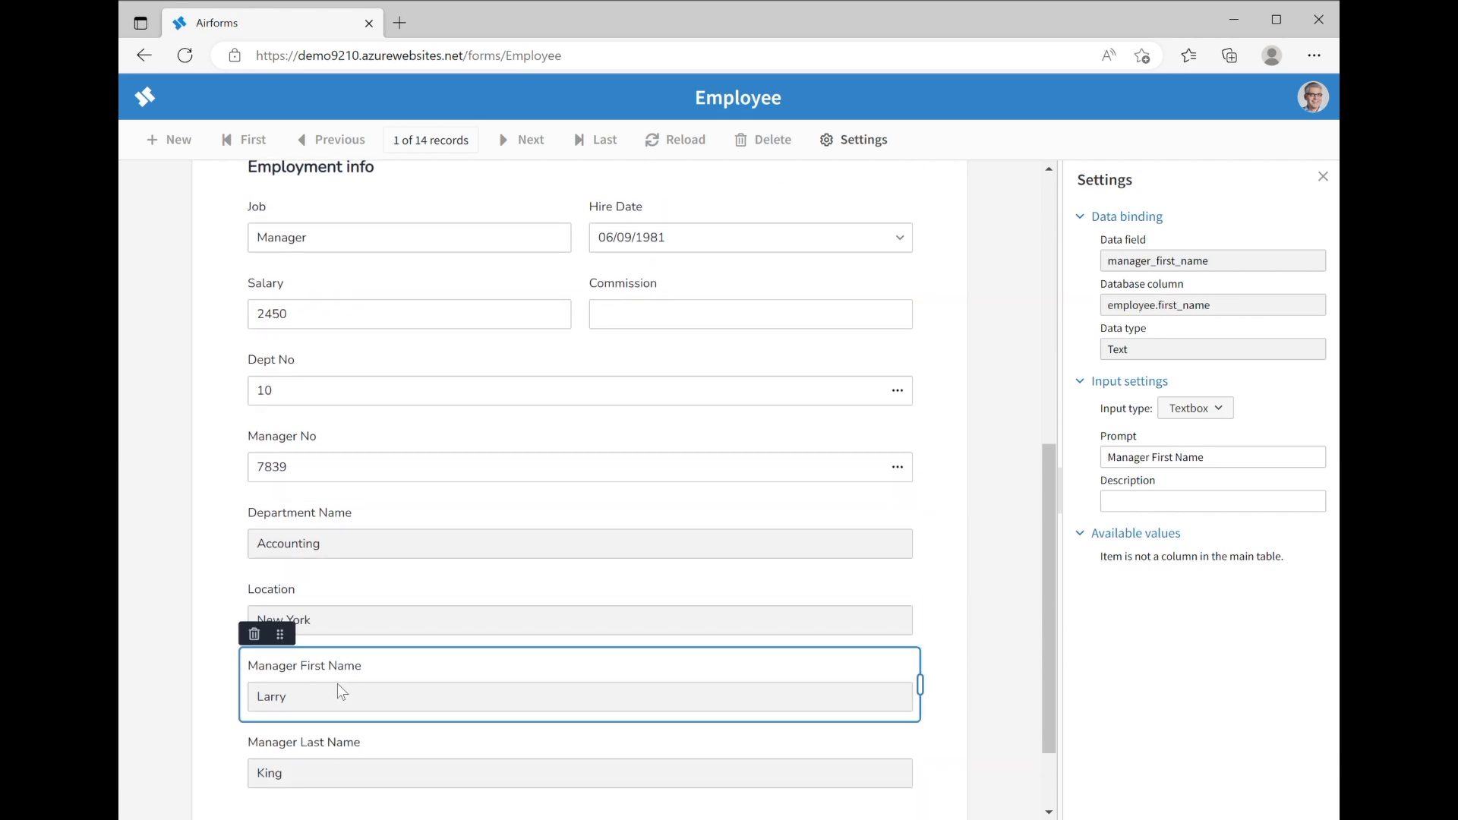
{"action": "left_click_drag", "start_coordinate": [289, 644], "coordinate": [463, 448]}
{"action": "left_click", "coordinate": [308, 678]}
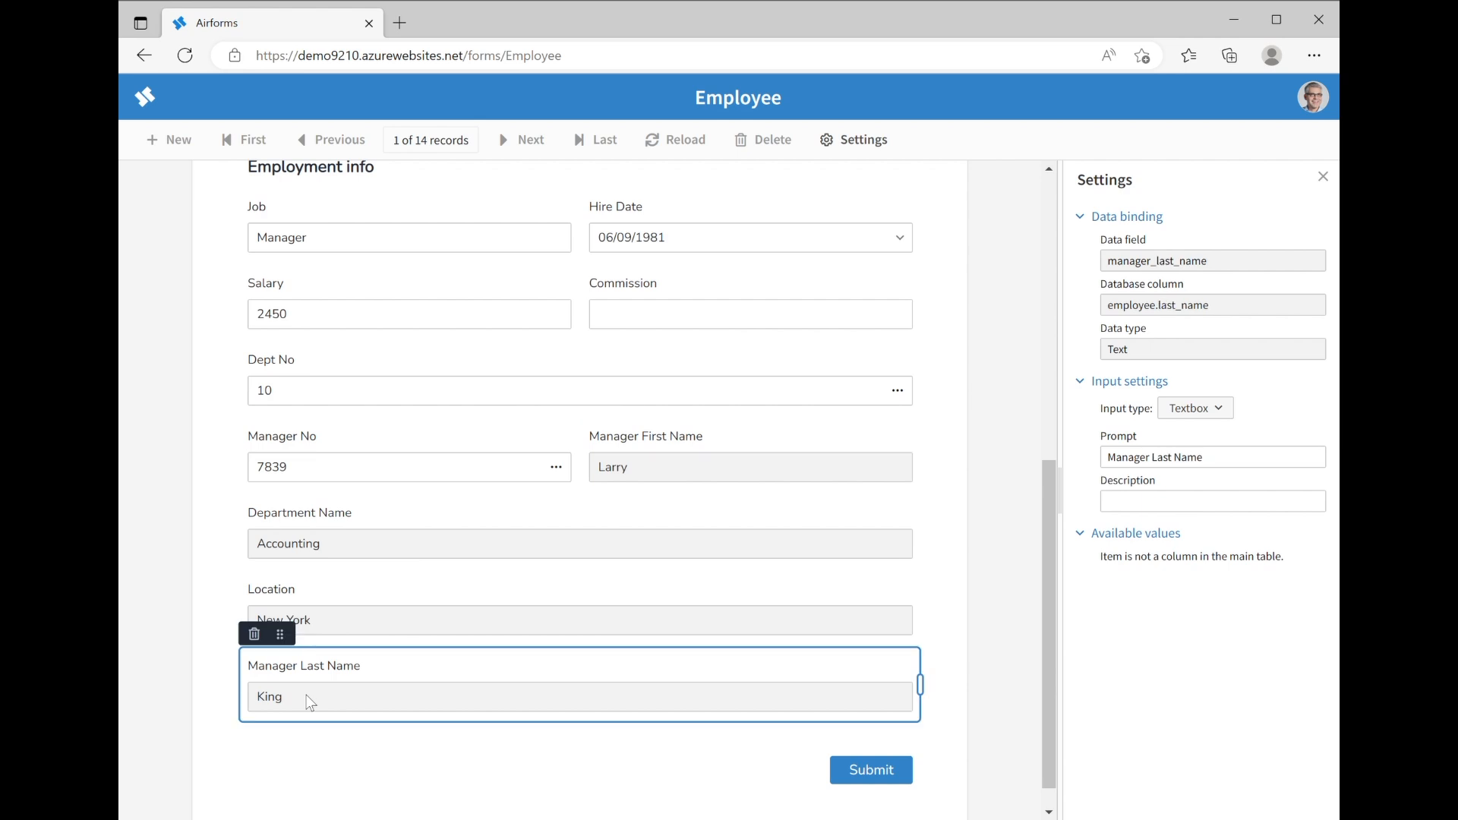
{"action": "left_click_drag", "start_coordinate": [284, 638], "coordinate": [892, 438]}
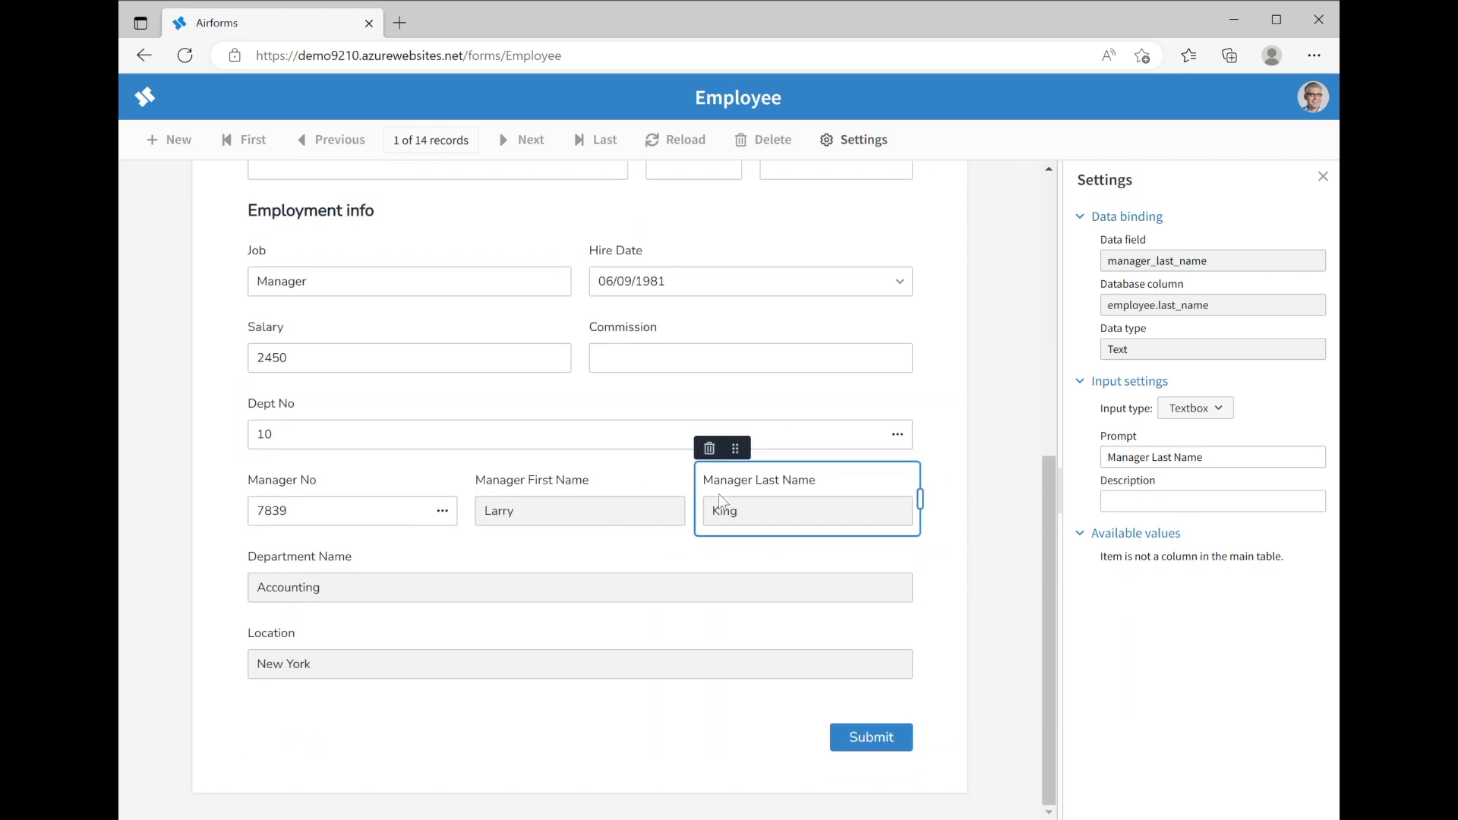
- Move the Location field beside Department Name so both share the row below the manager fields
{"action": "left_click", "coordinate": [426, 513]}
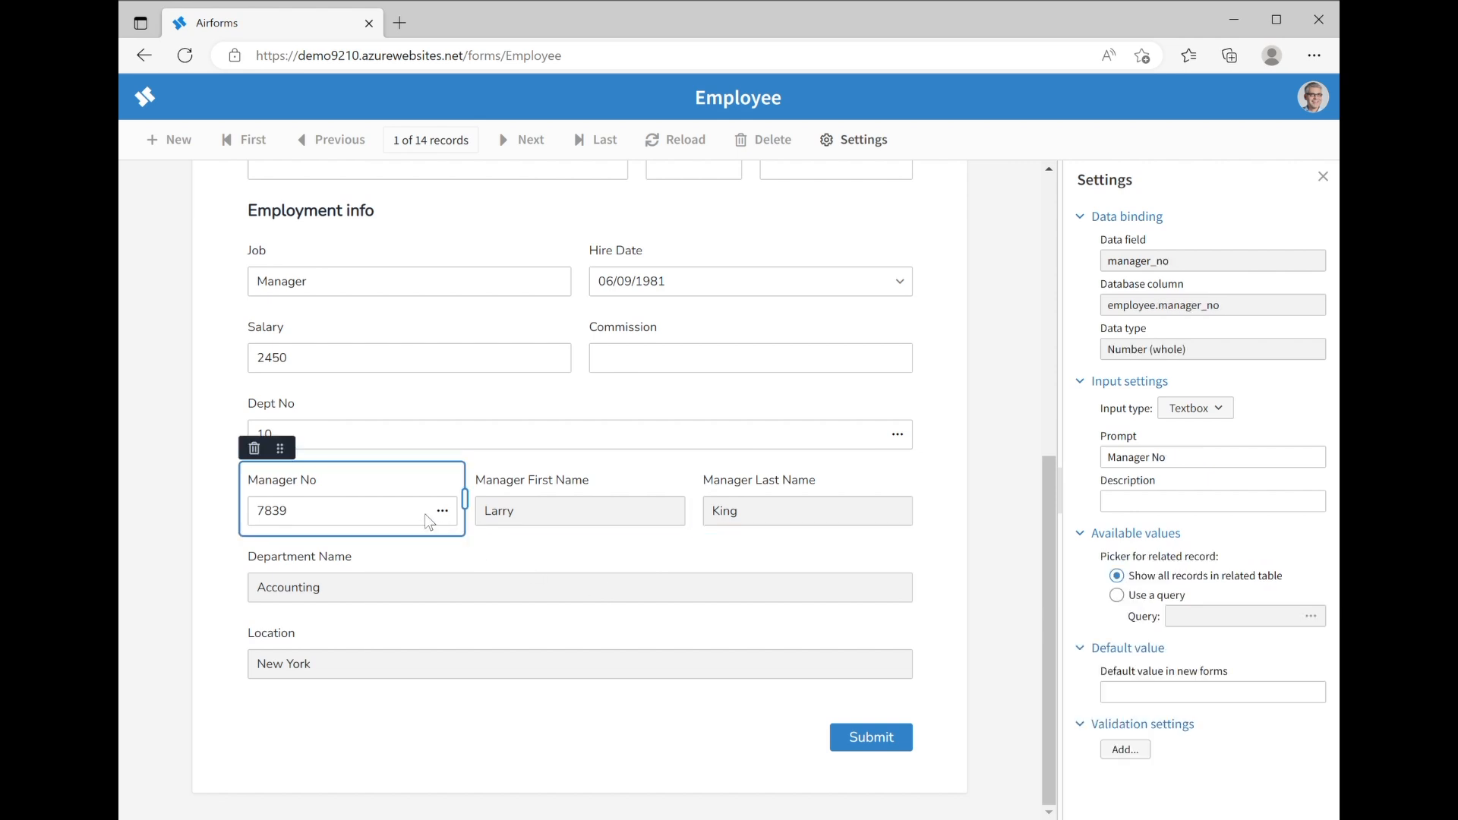
{"action": "left_click", "coordinate": [362, 582]}
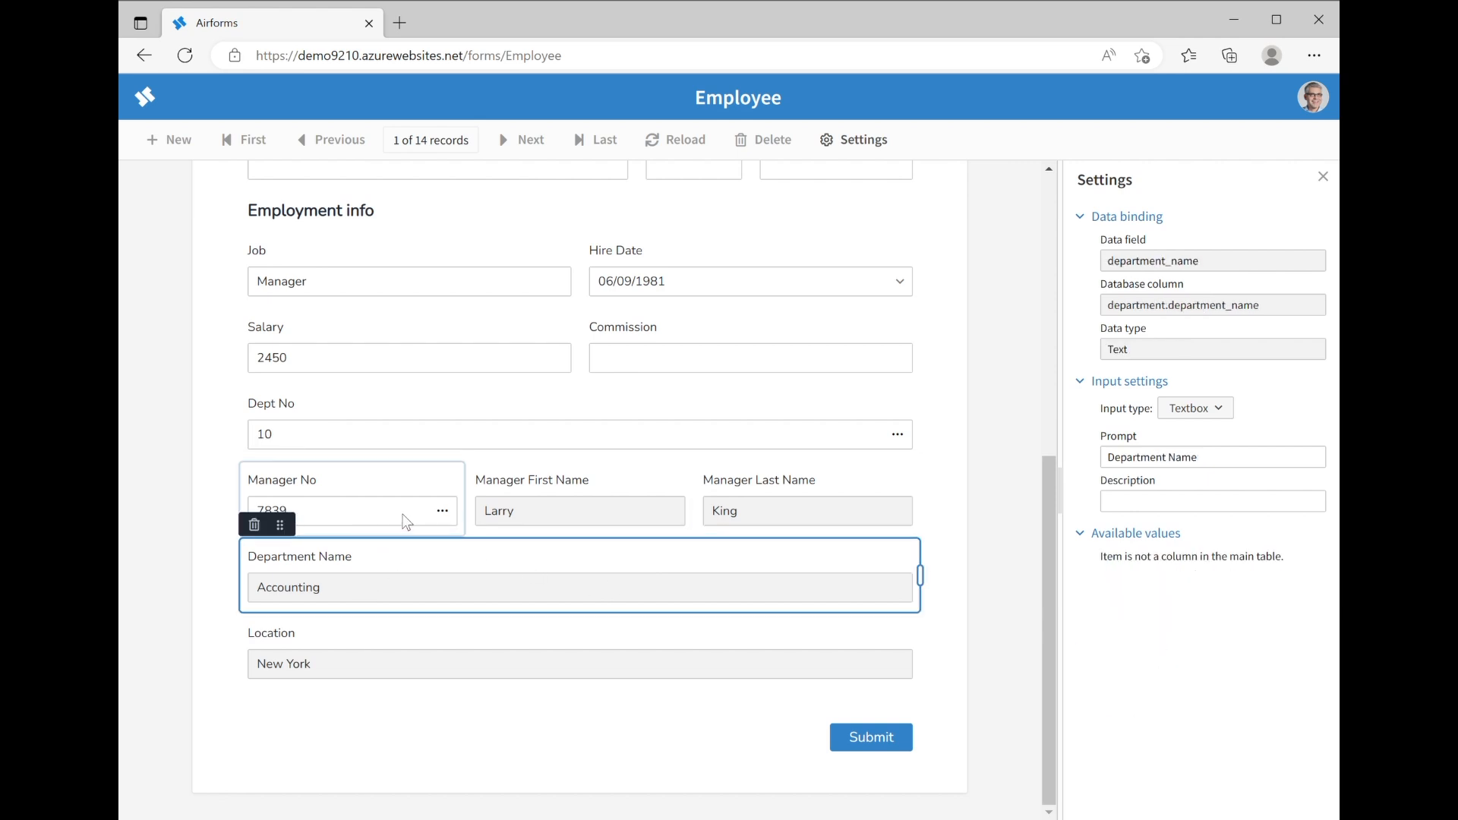
{"action": "scroll", "coordinate": [374, 584], "scroll_direction": "up", "scroll_amount": 1}
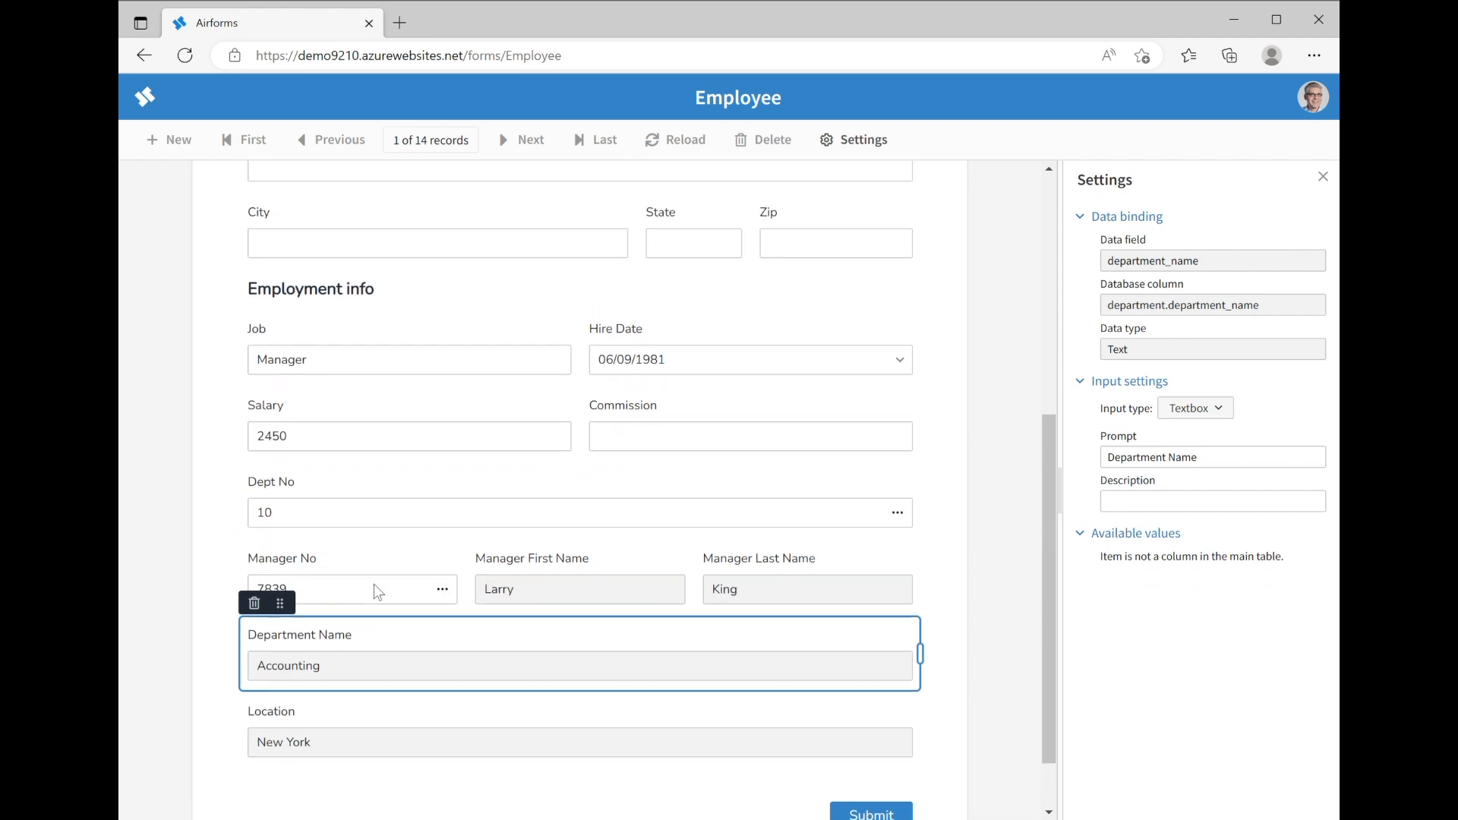
{"action": "scroll", "coordinate": [373, 585], "scroll_direction": "up", "scroll_amount": 1}
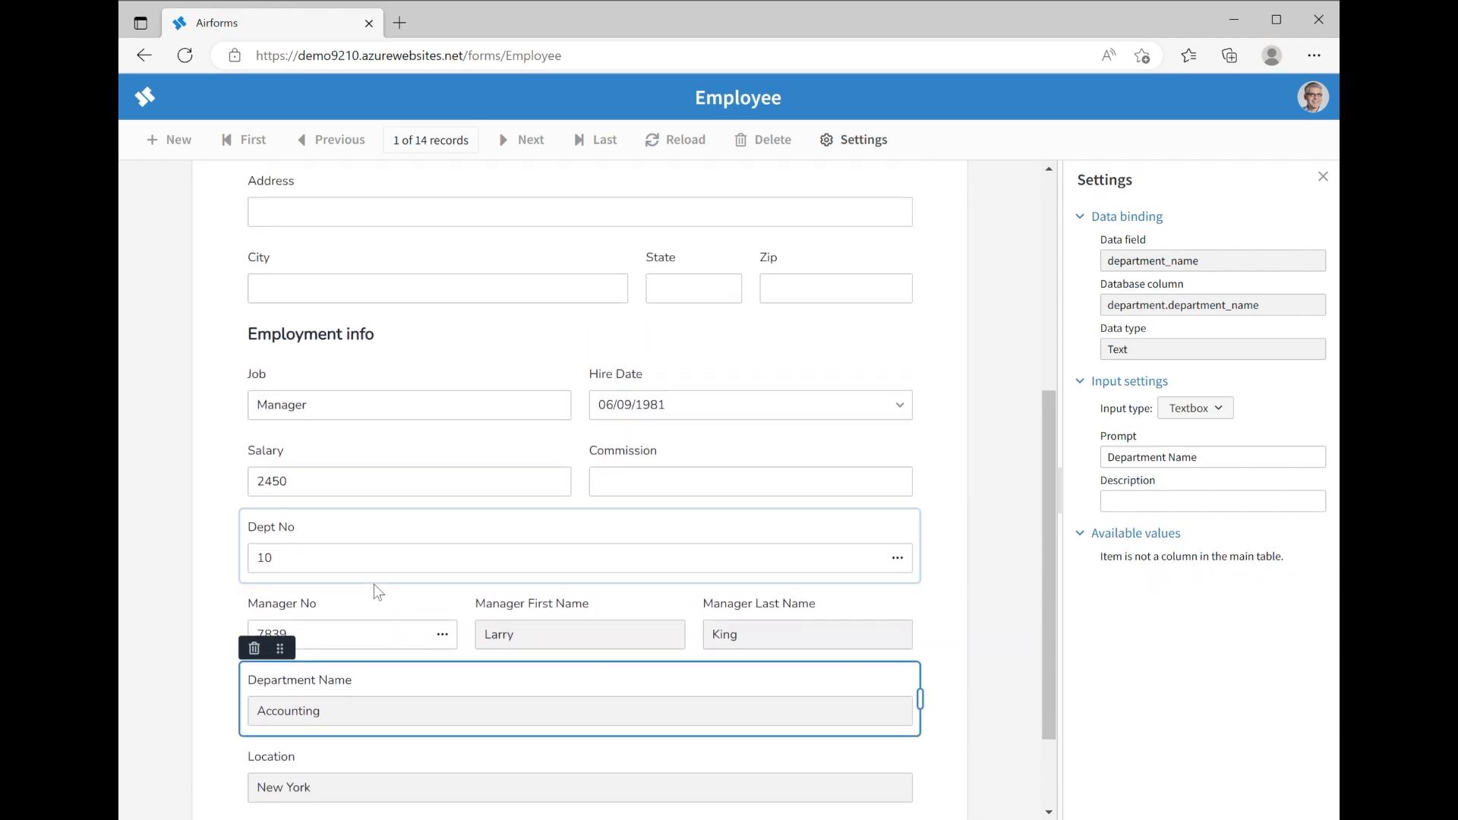
{"action": "scroll", "coordinate": [374, 584], "scroll_direction": "up", "scroll_amount": 1}
{"action": "scroll", "coordinate": [374, 584], "scroll_direction": "down", "scroll_amount": 3}
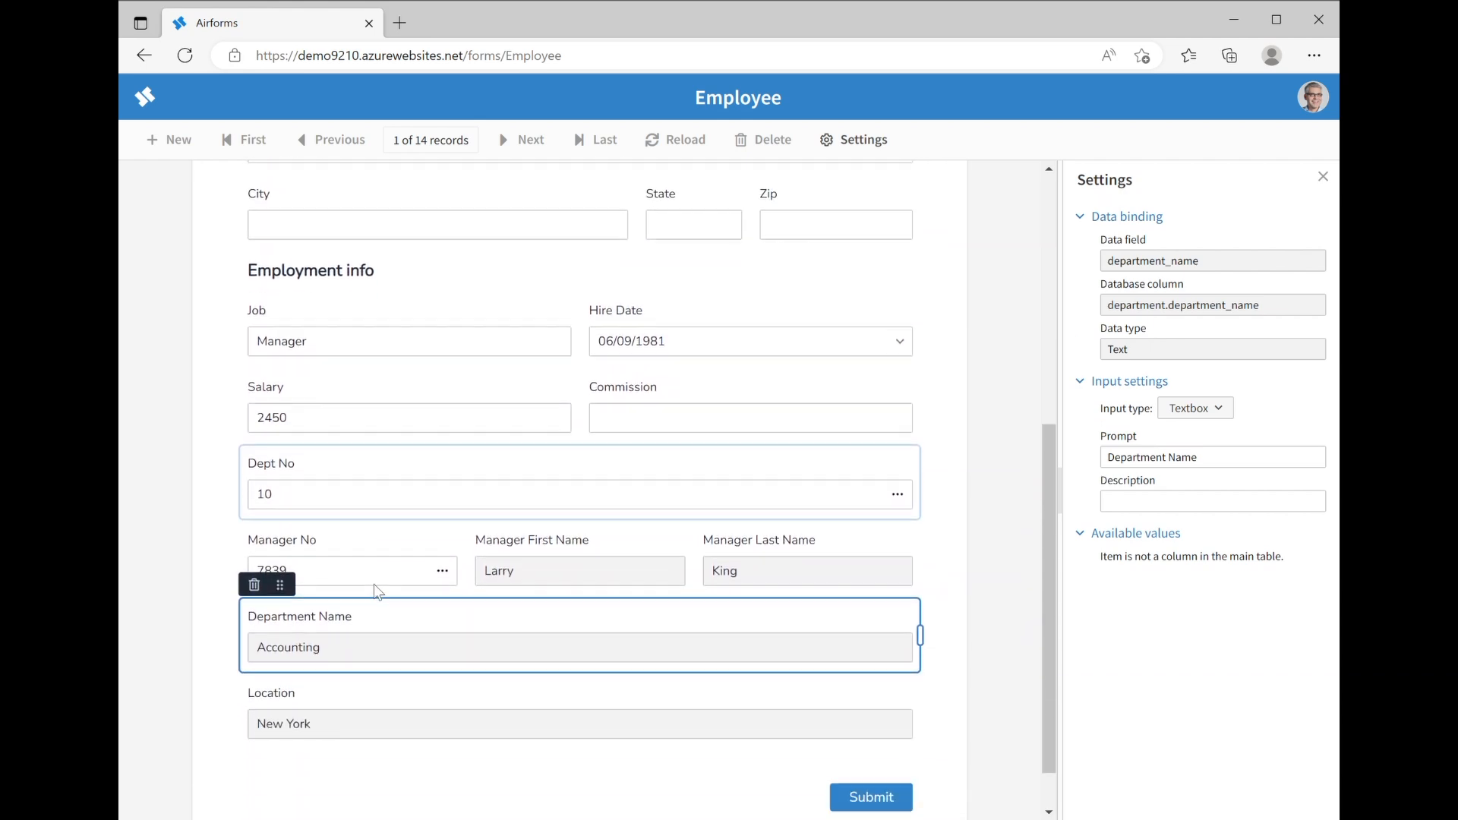
{"action": "left_click", "coordinate": [334, 690]}
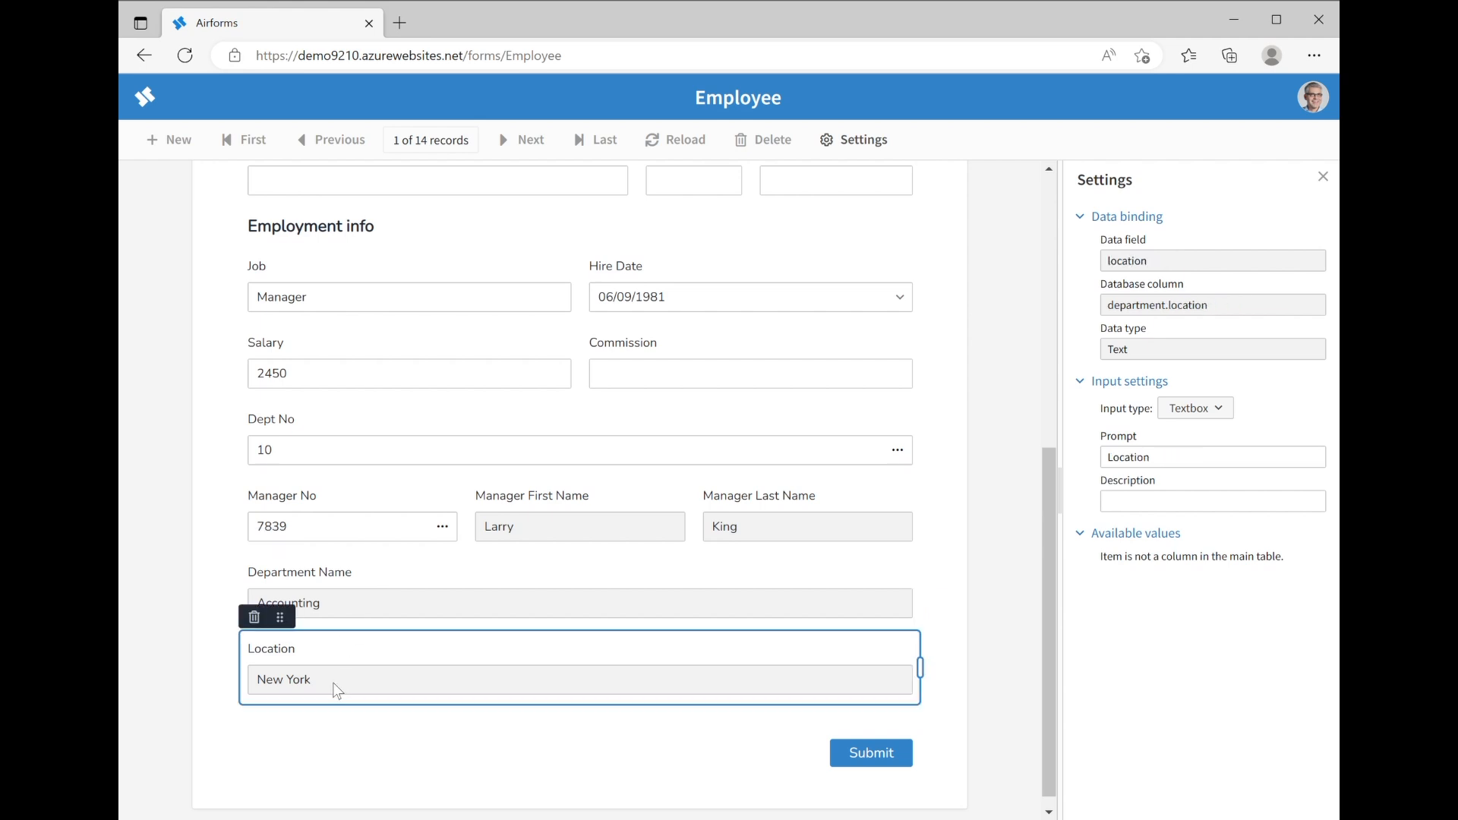
{"action": "left_click_drag", "start_coordinate": [290, 629], "coordinate": [609, 563]}
- Move the Department Name and Location fields beside Dept No so all three share one row above the manager fields
{"action": "scroll", "coordinate": [610, 564], "scroll_direction": "up", "scroll_amount": 2}
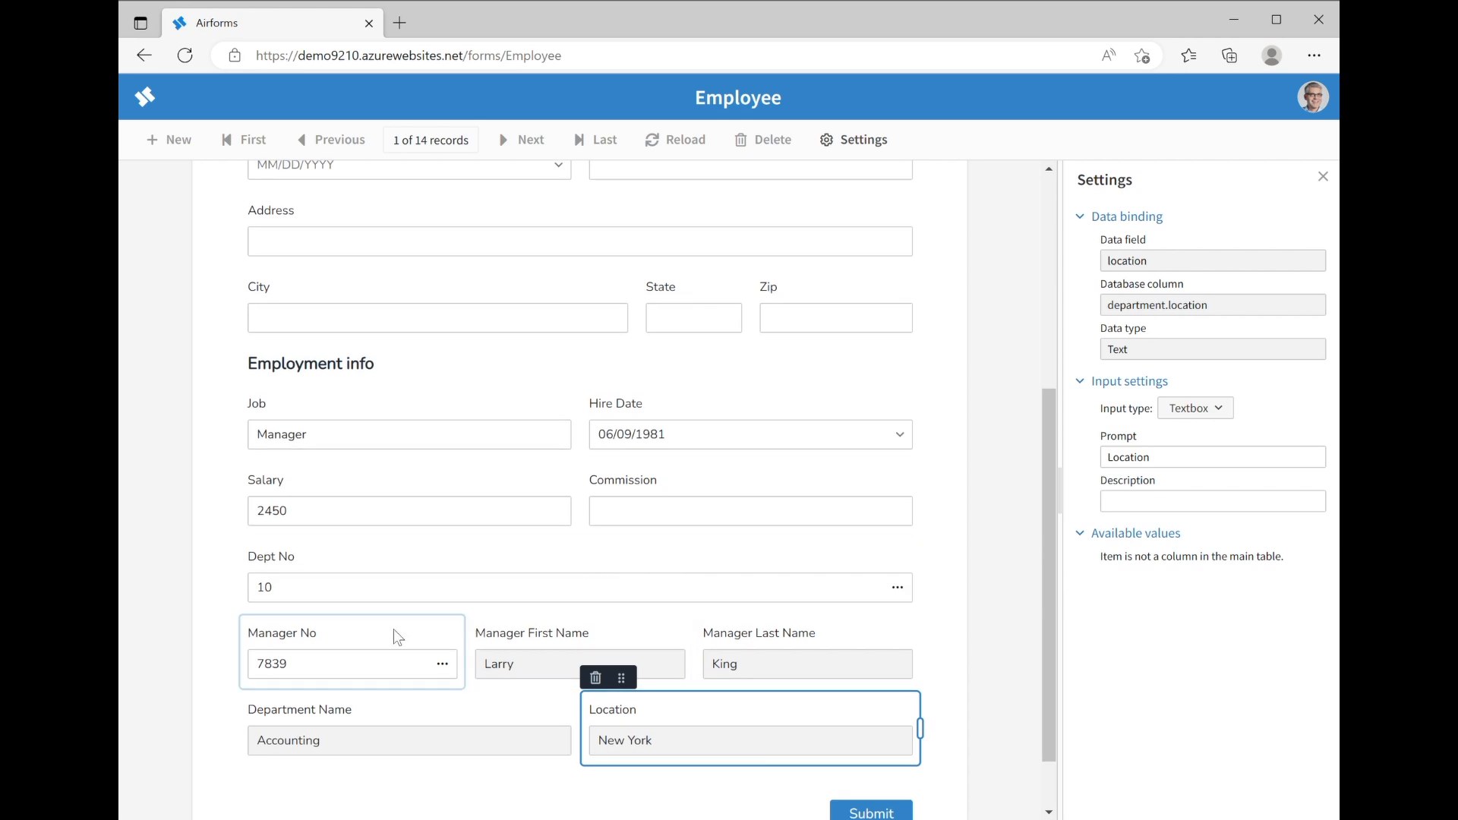
{"action": "left_click", "coordinate": [306, 712]}
{"action": "mouse_move", "coordinate": [283, 677]}
{"action": "left_mouse_down"}
{"action": "mouse_move", "coordinate": [577, 604]}
{"action": "mouse_move", "coordinate": [534, 579]}
{"action": "mouse_move", "coordinate": [588, 548]}
{"action": "left_mouse_up"}
{"action": "left_click", "coordinate": [308, 721]}
{"action": "left_click_drag", "start_coordinate": [282, 680], "coordinate": [941, 554]}
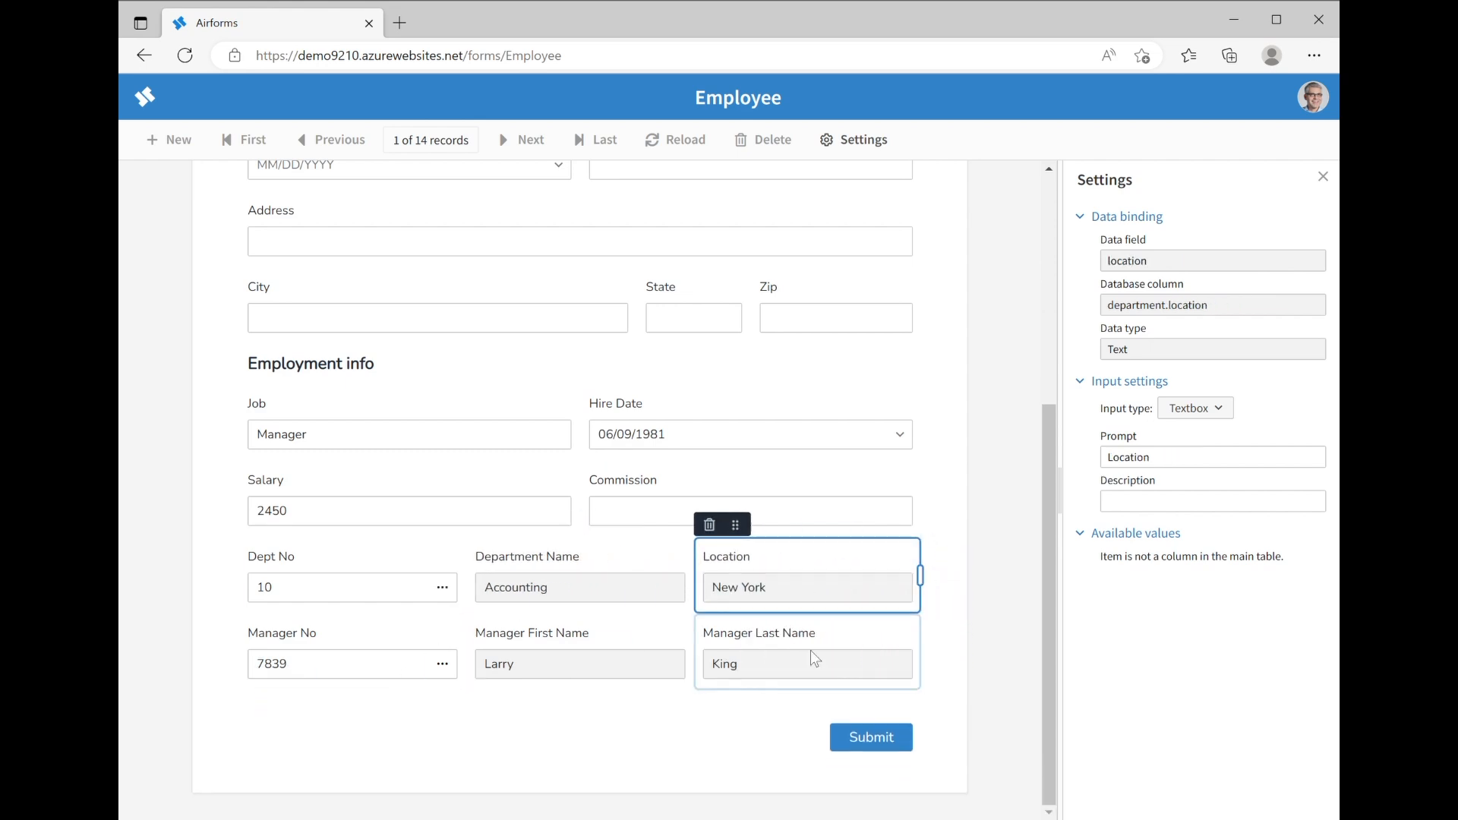
- Deselect the Location field and set the Employee form's solid background color to light blue
{"action": "left_click", "coordinate": [552, 721]}
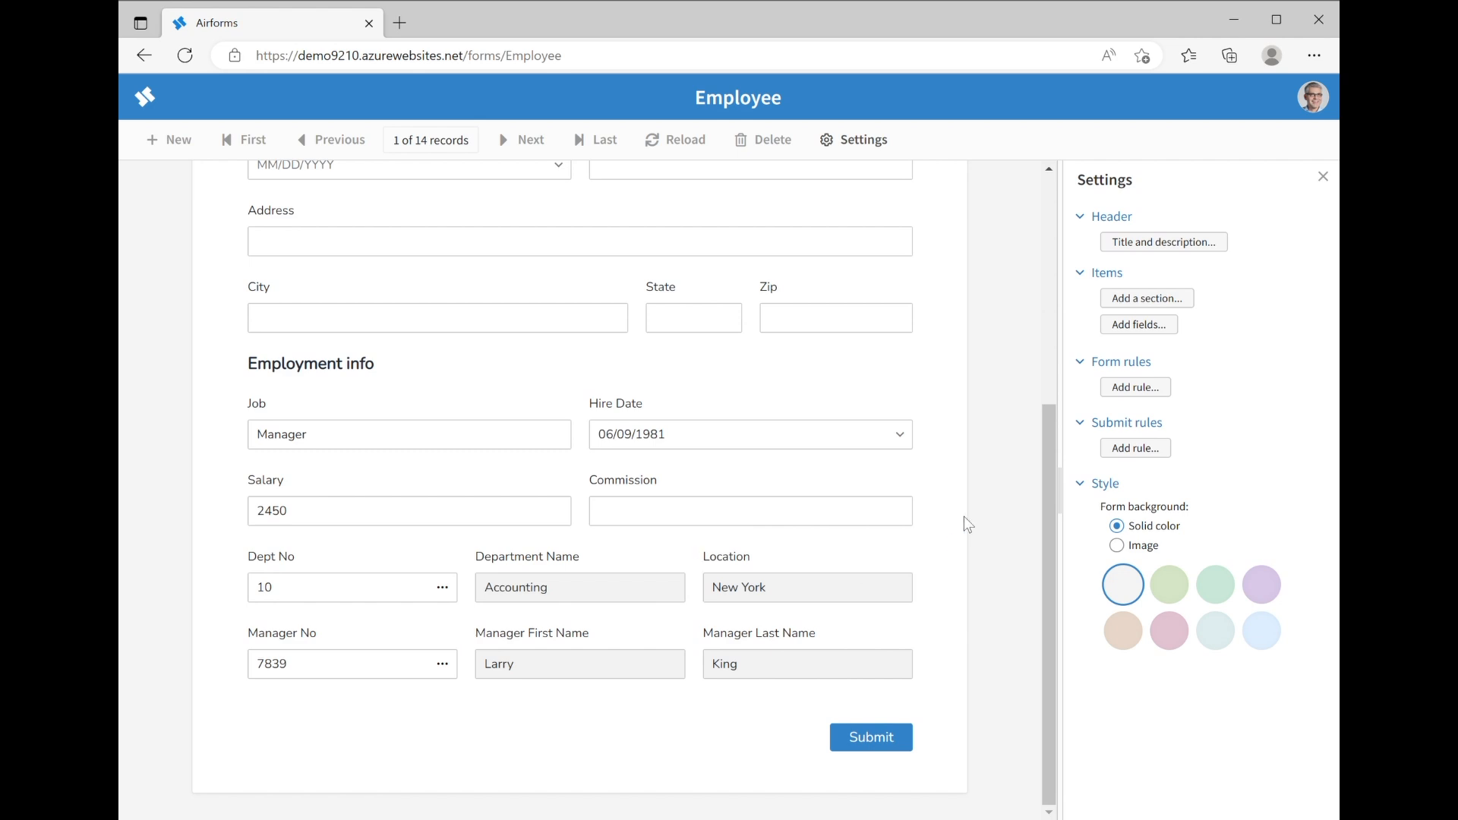
{"action": "scroll", "coordinate": [970, 493], "scroll_direction": "up", "scroll_amount": 4}
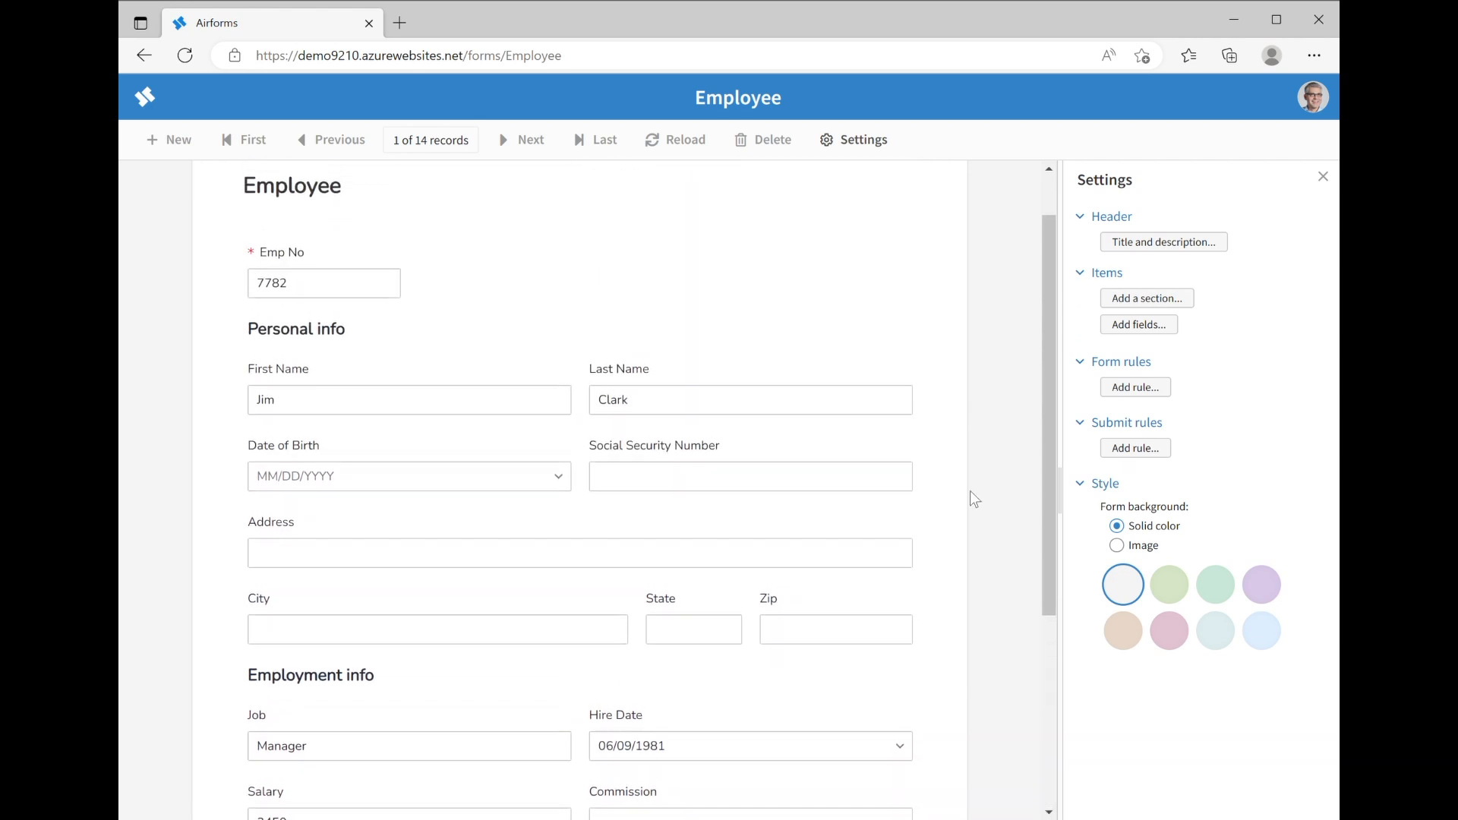
{"action": "scroll", "coordinate": [970, 498], "scroll_direction": "down", "scroll_amount": 5}
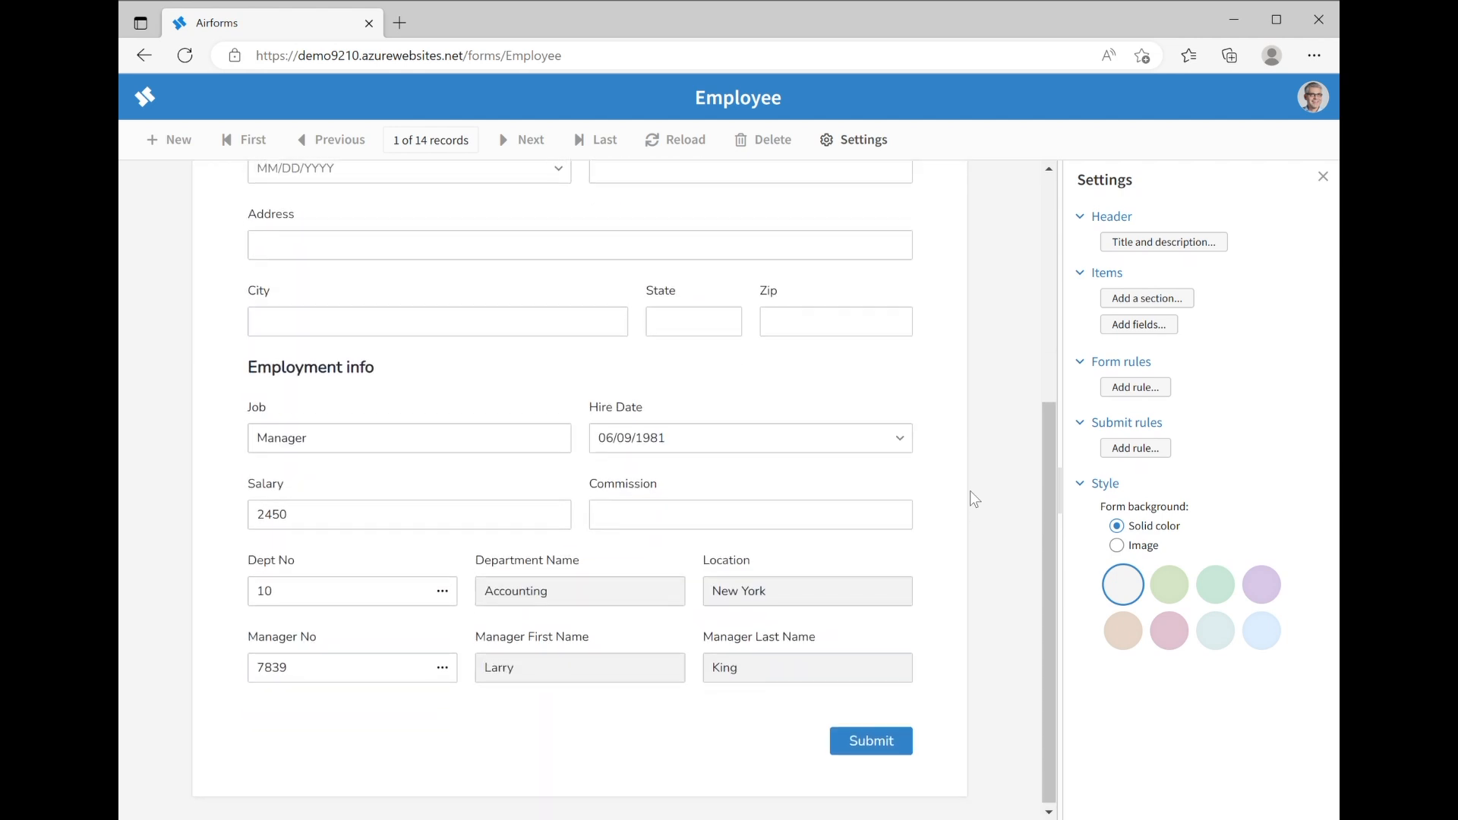
{"action": "scroll", "coordinate": [971, 492], "scroll_direction": "up", "scroll_amount": 5}
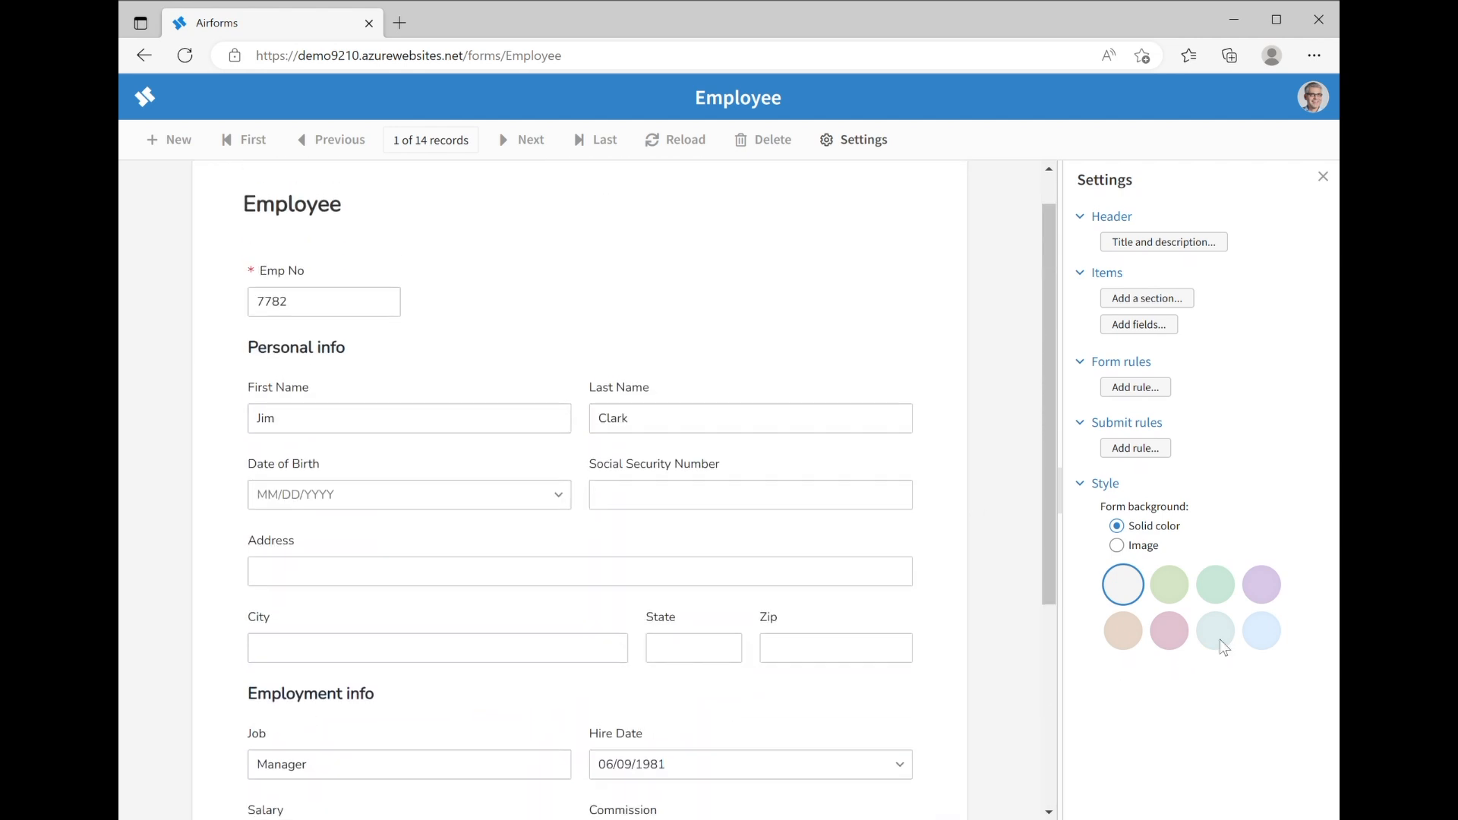
{"action": "left_click", "coordinate": [1266, 631]}
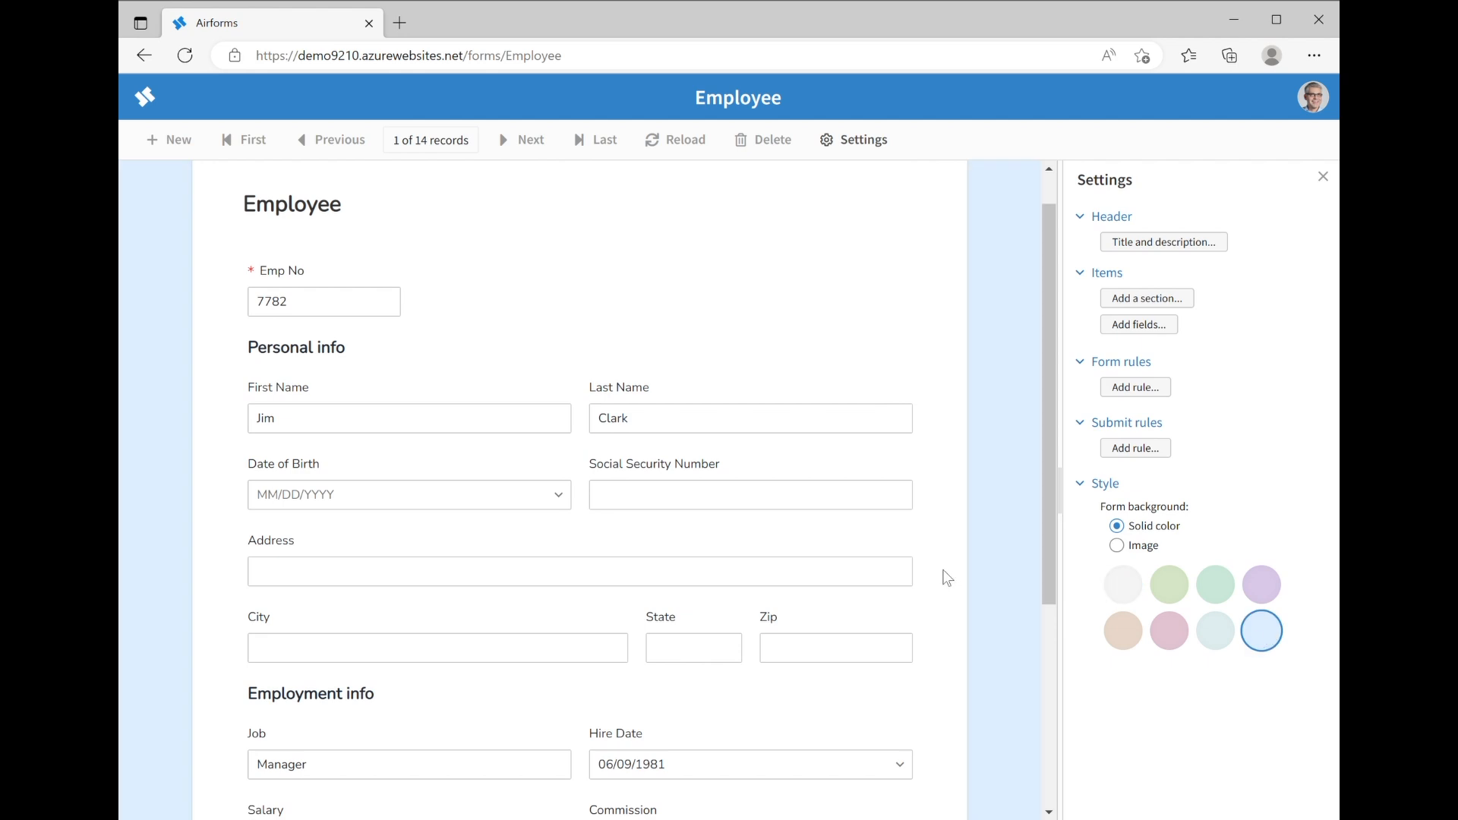
{"action": "scroll", "coordinate": [945, 578], "scroll_direction": "down", "scroll_amount": 5}
{"action": "scroll", "coordinate": [947, 579], "scroll_direction": "up", "scroll_amount": 5}
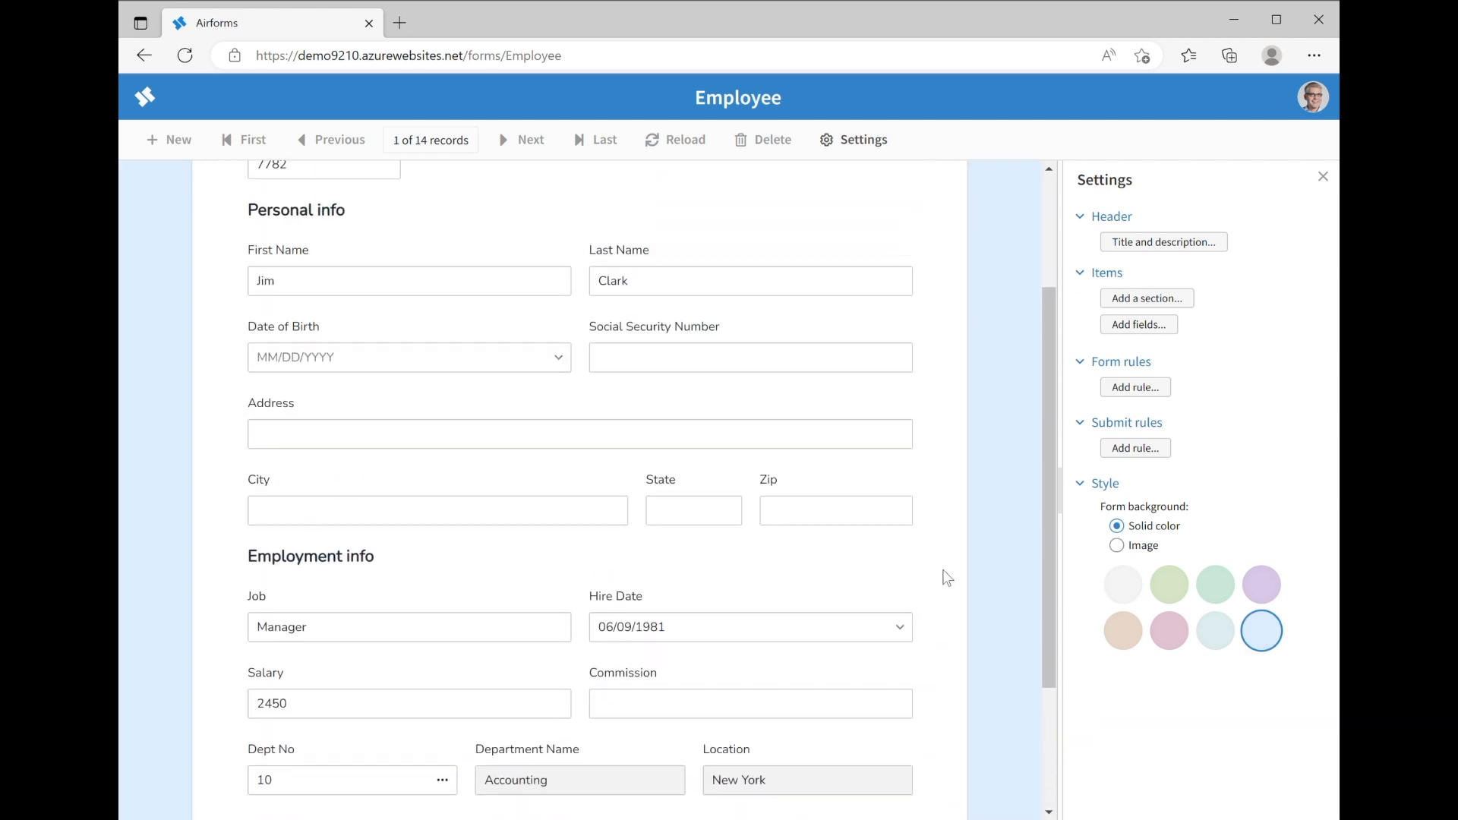
{"action": "scroll", "coordinate": [947, 579], "scroll_direction": "down", "scroll_amount": 2}
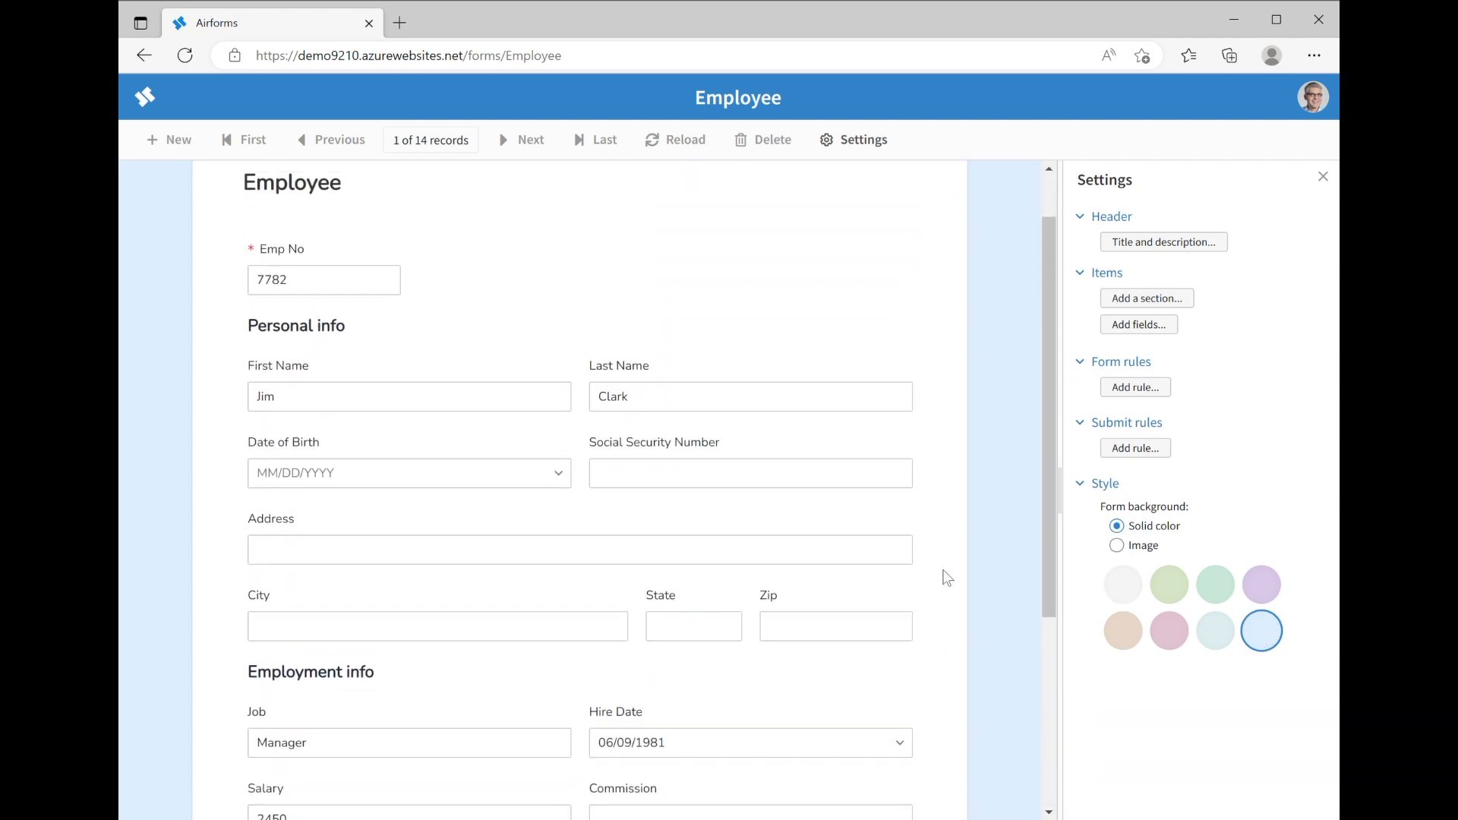
{"action": "scroll", "coordinate": [947, 579], "scroll_direction": "down", "scroll_amount": 4}
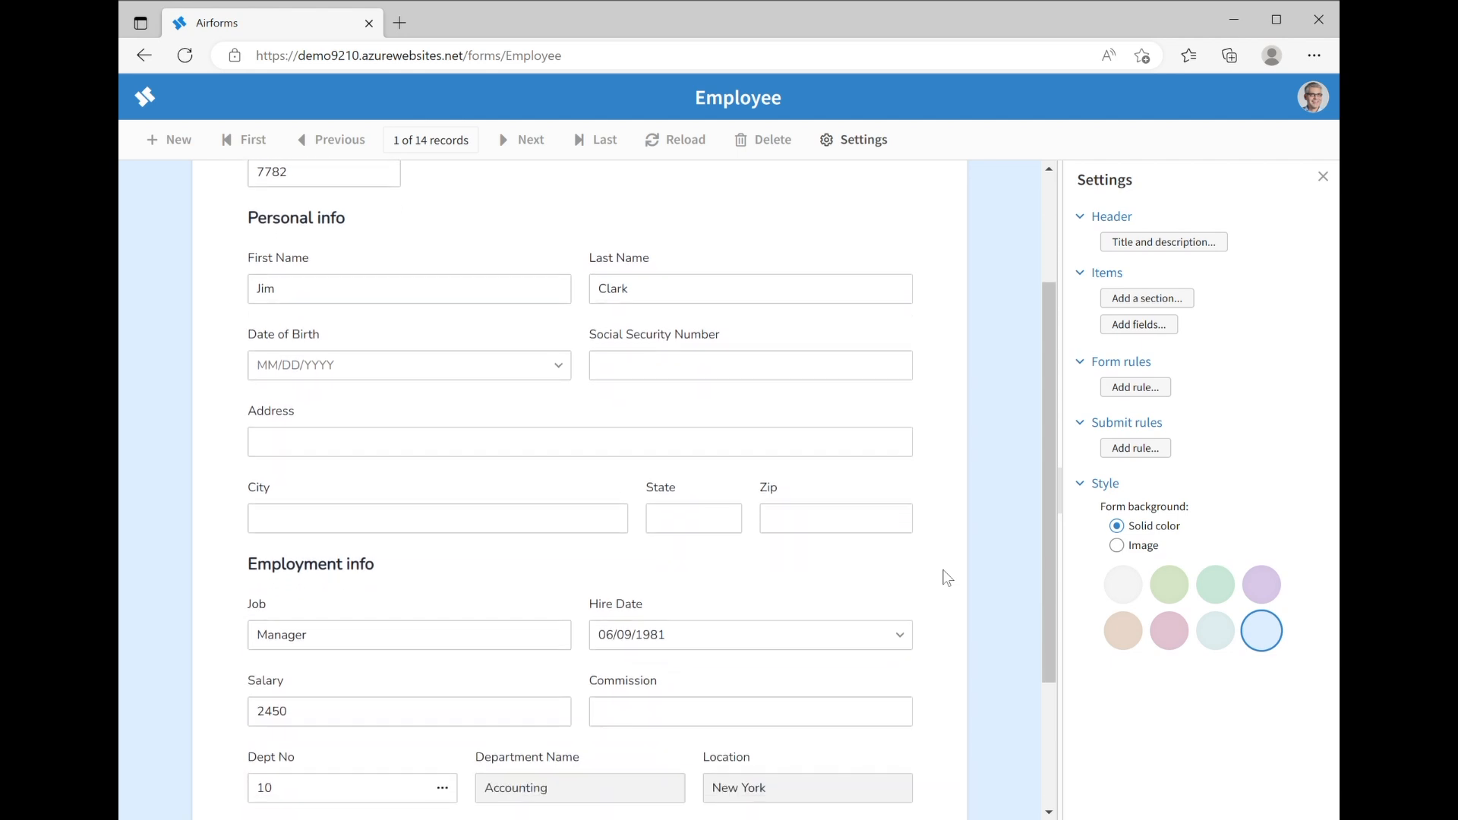
{"action": "scroll", "coordinate": [947, 579], "scroll_direction": "down", "scroll_amount": 1}
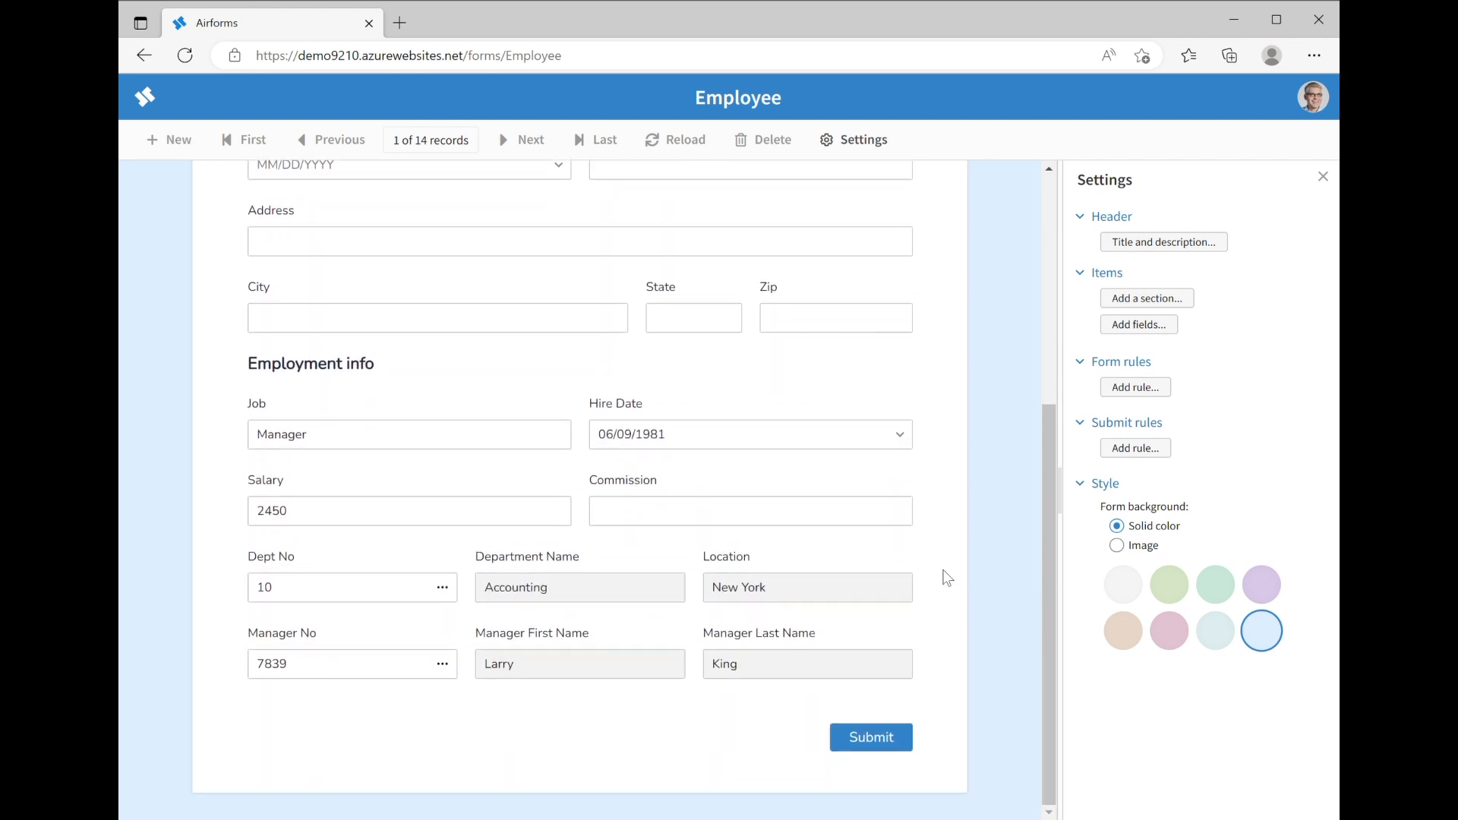
{"action": "scroll", "coordinate": [947, 579], "scroll_direction": "up", "scroll_amount": 7}
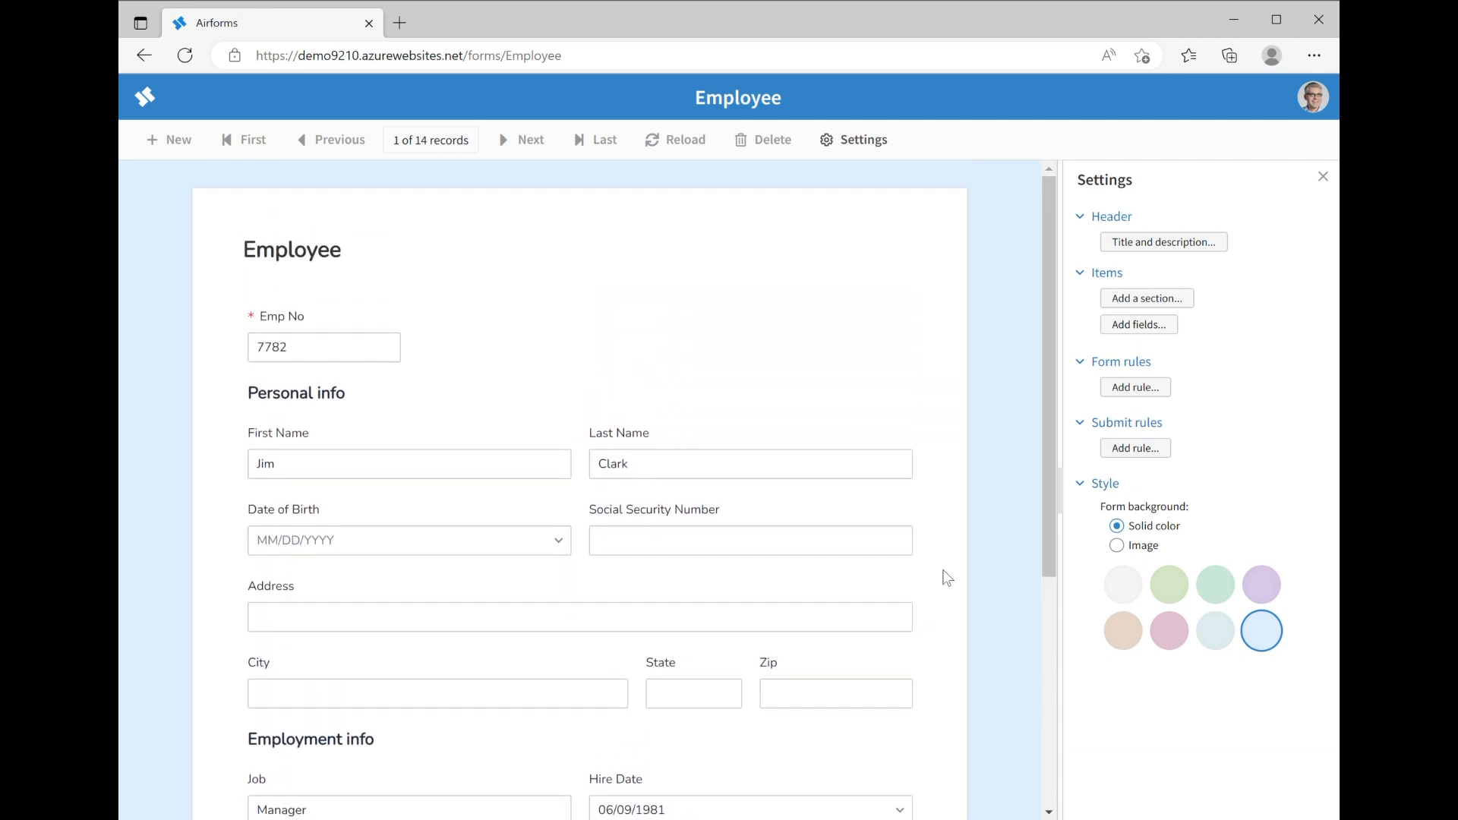